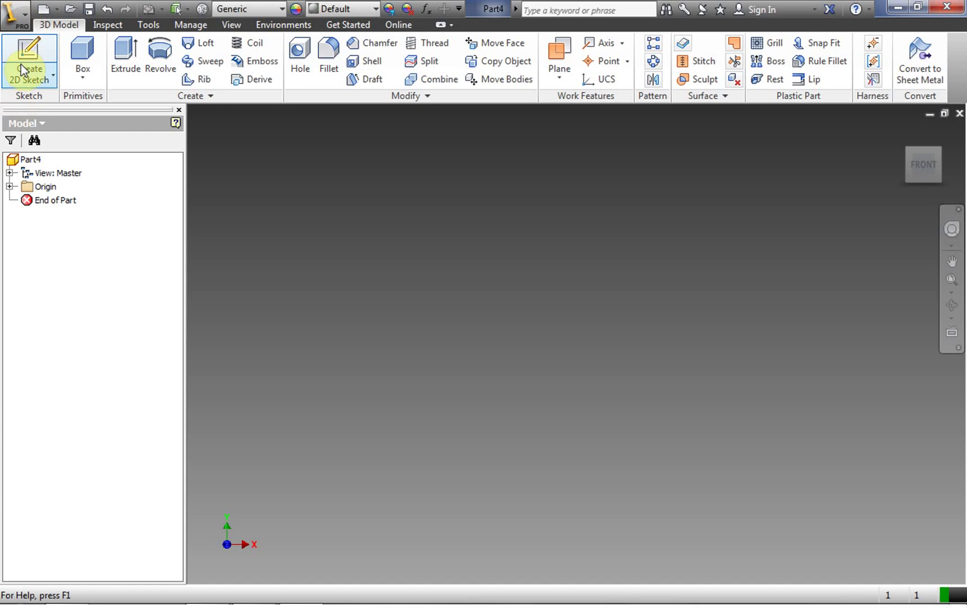
Step: Start a new 2D sketch on the XY (front) origin plane
{"action": "left_click", "coordinate": [30, 49]}
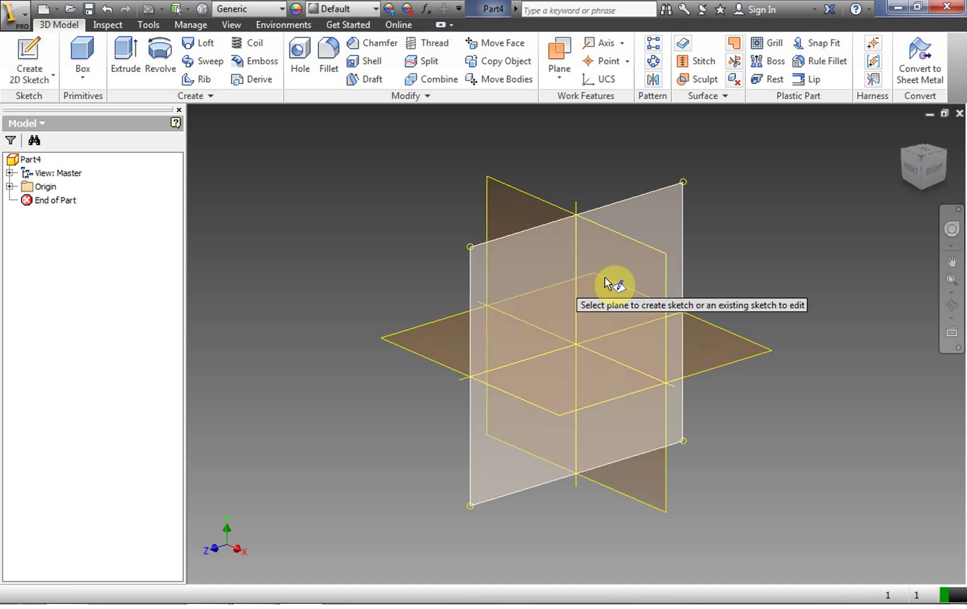
{"action": "left_click", "coordinate": [608, 280]}
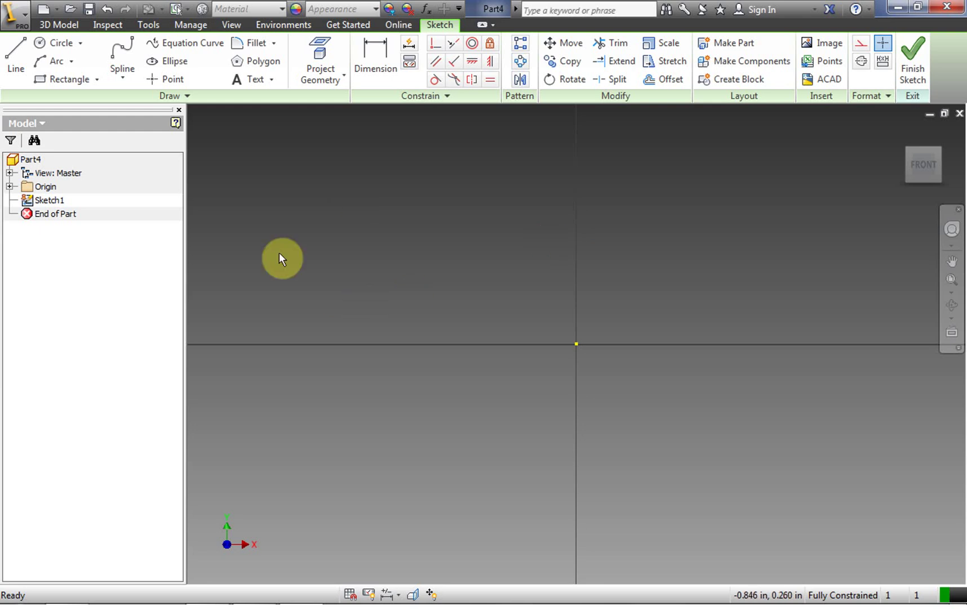
Step: Exit the sketch and save the part as AutodeskInvetor2013_Lesson_04.ipt in the InventorVideos folder
{"action": "left_click", "coordinate": [89, 9]}
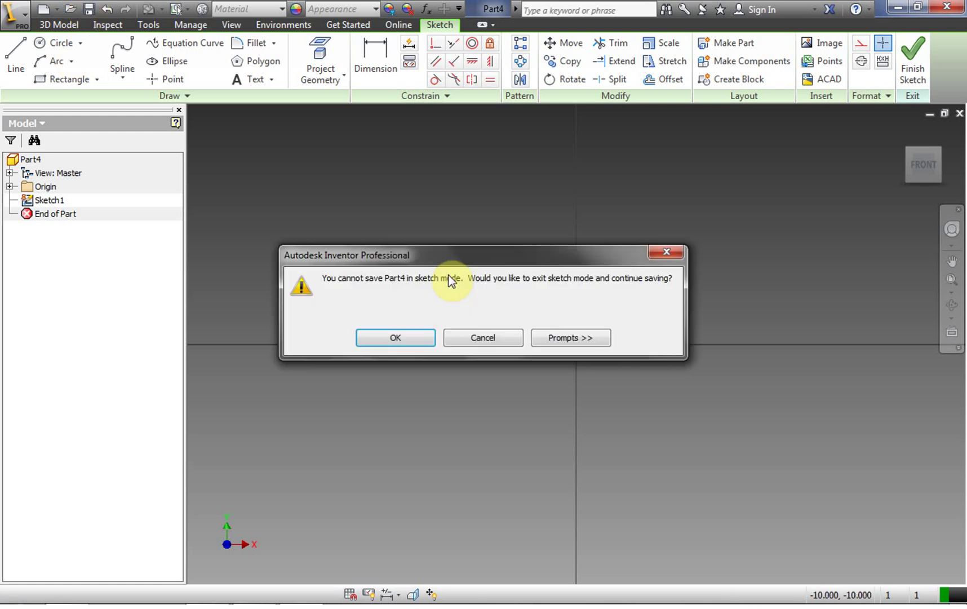
{"action": "left_click", "coordinate": [411, 340]}
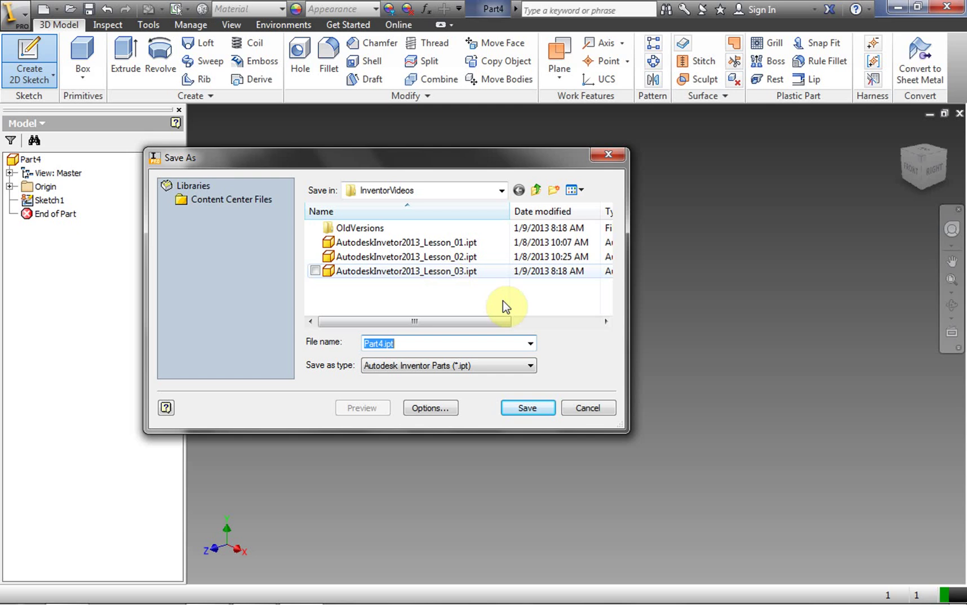
{"action": "left_click_drag", "start_coordinate": [469, 160], "coordinate": [583, 144]}
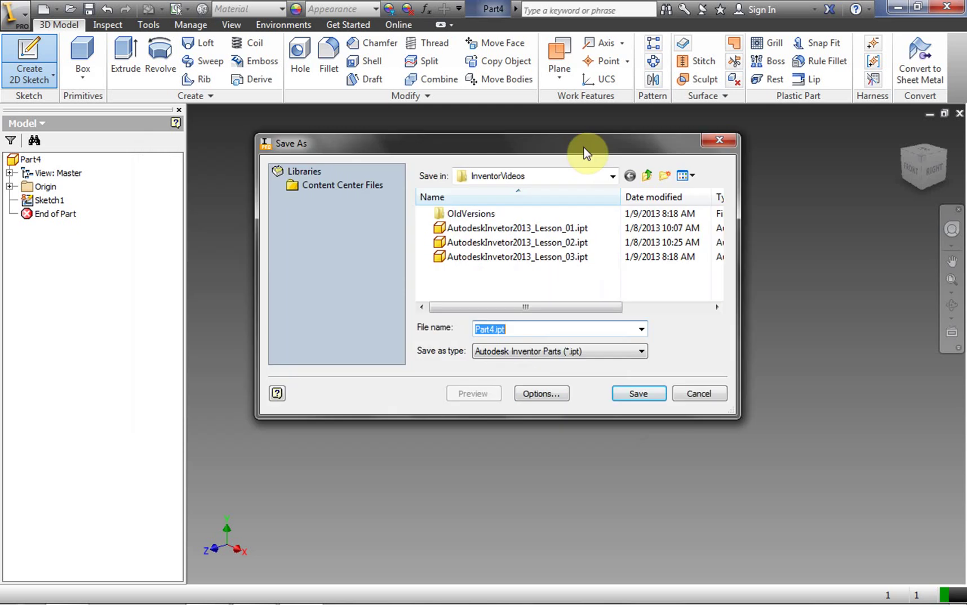
{"action": "left_click", "coordinate": [555, 257]}
{"action": "double_click", "coordinate": [596, 328]}
{"action": "left_click", "coordinate": [599, 328]}
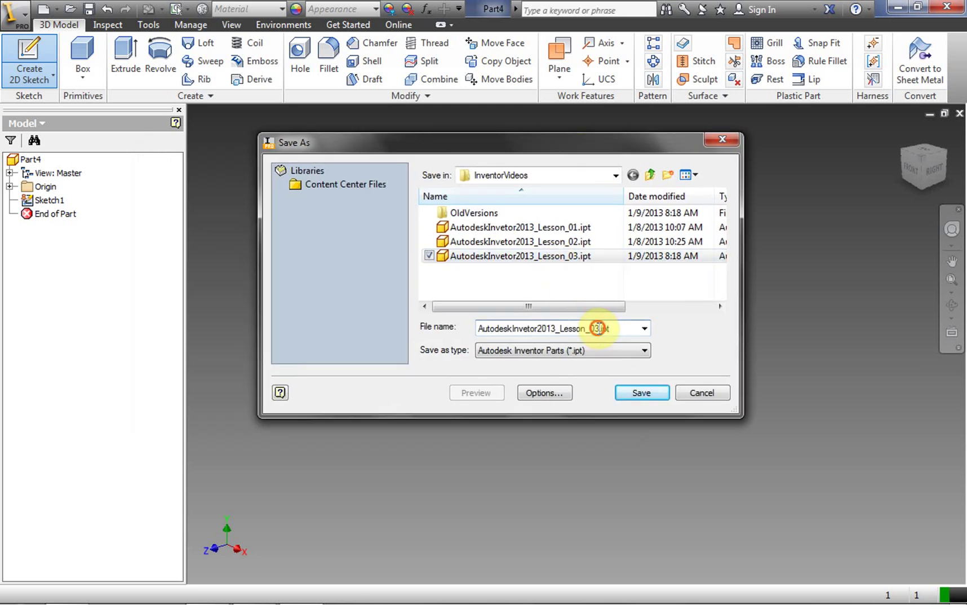
{"action": "key", "text": "BackSpace"}
{"action": "type", "text": "4"}
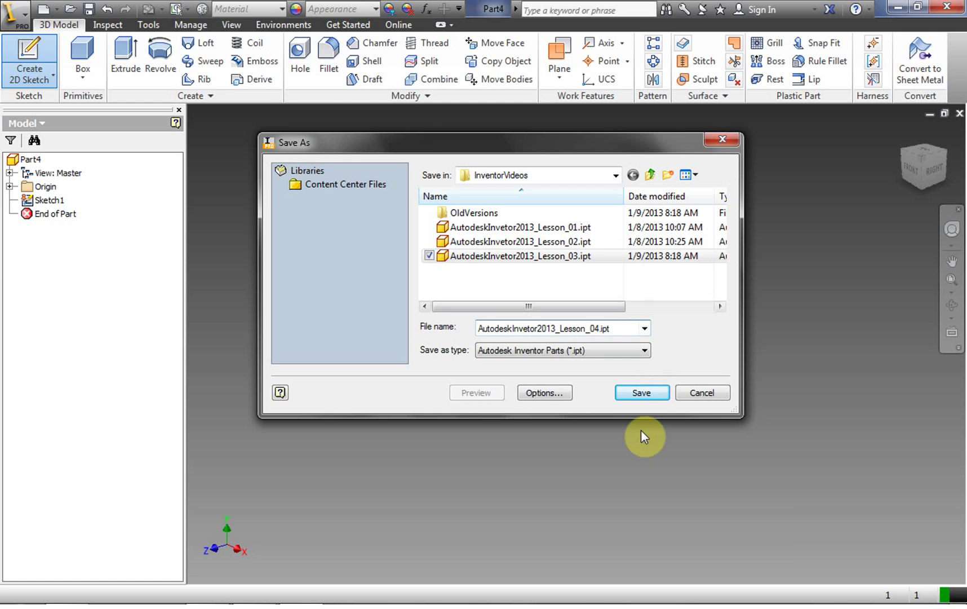
{"action": "left_click", "coordinate": [643, 392]}
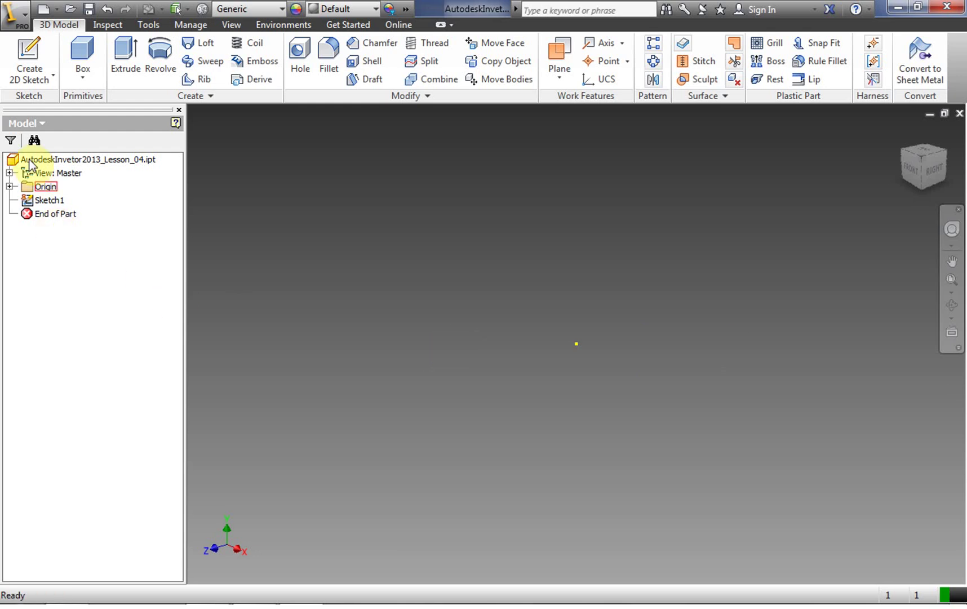
Step: Reopen Sketch1 for editing
{"action": "left_click", "coordinate": [27, 204]}
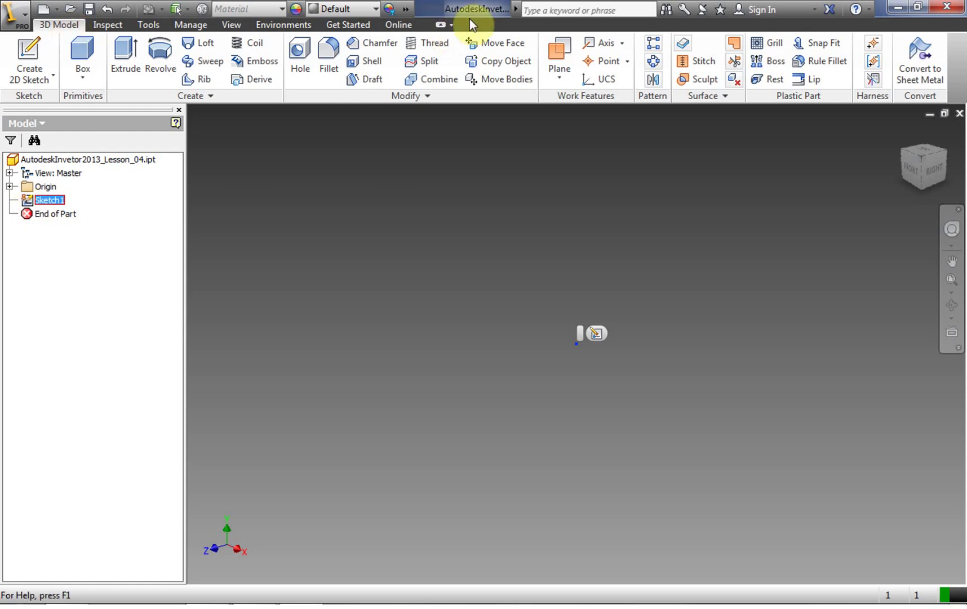
{"action": "left_click", "coordinate": [360, 233]}
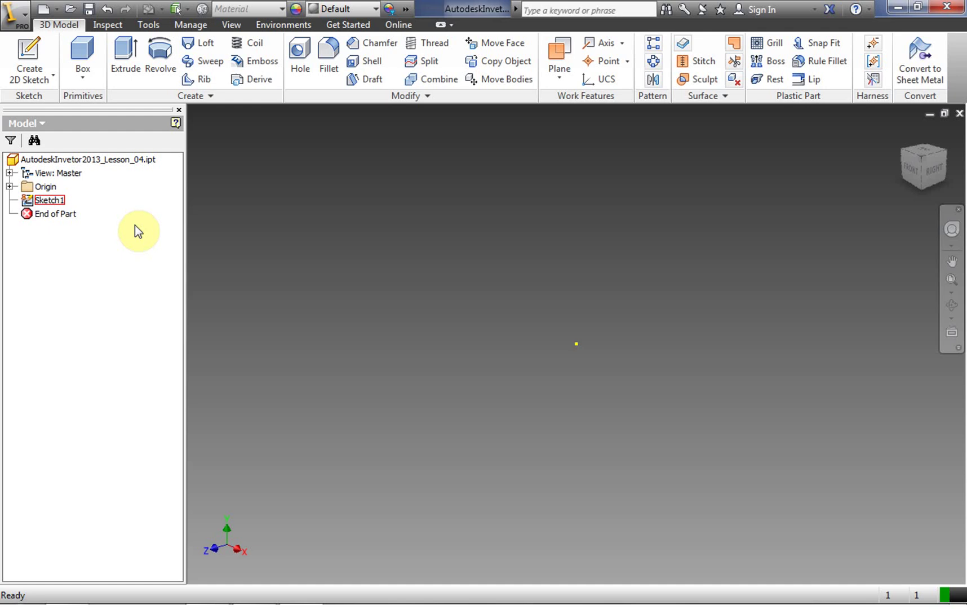
{"action": "double_click", "coordinate": [30, 202]}
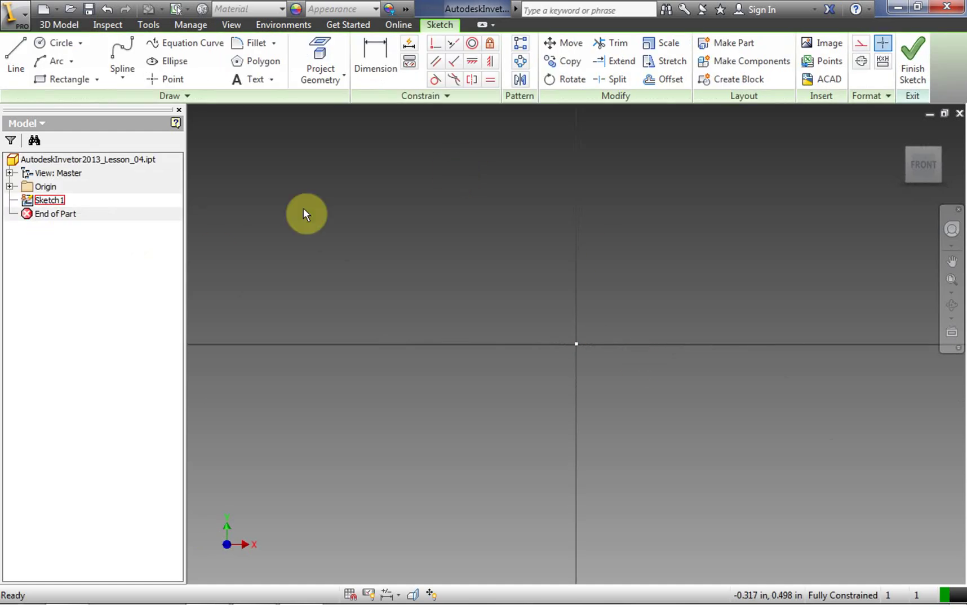
Step: Sketch a circle about 0.29 in in diameter up and to the left of the origin
{"action": "left_click", "coordinate": [14, 59]}
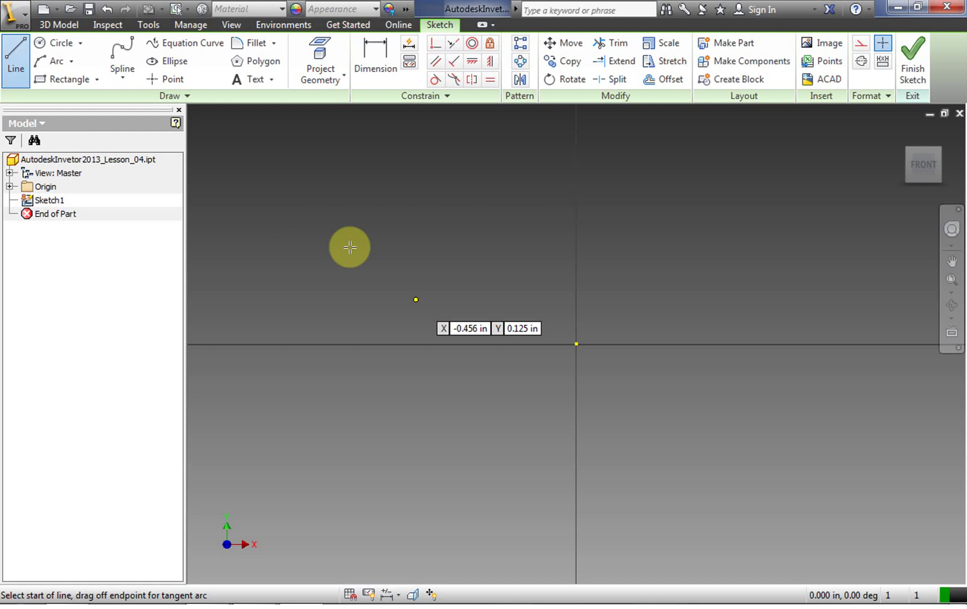
{"action": "left_click", "coordinate": [55, 41]}
{"action": "left_click", "coordinate": [340, 273]}
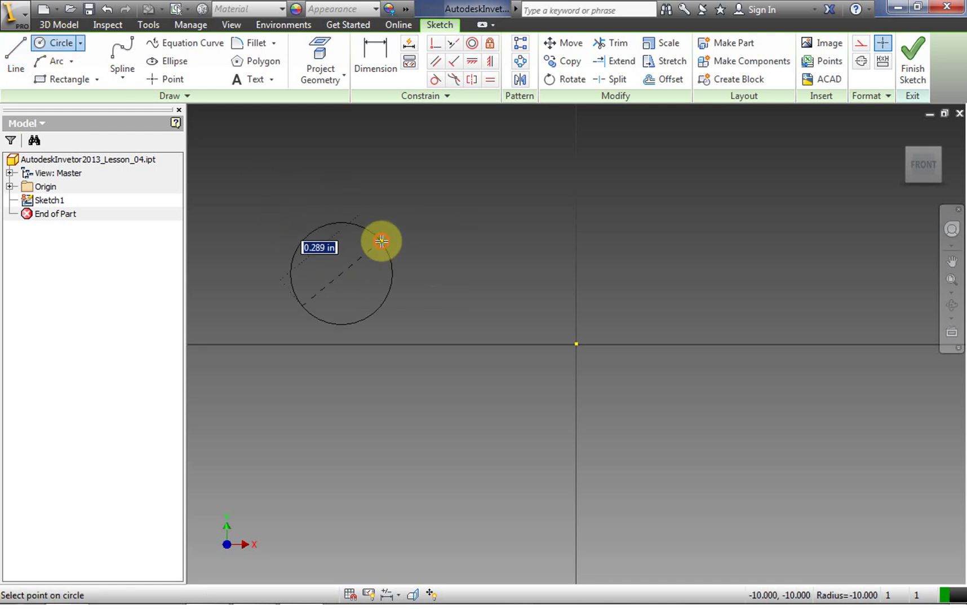
{"action": "left_click", "coordinate": [382, 241]}
Step: Sketch a single line sloping down to the right, starting above the circle, and end the Line command
{"action": "key", "text": "l"}
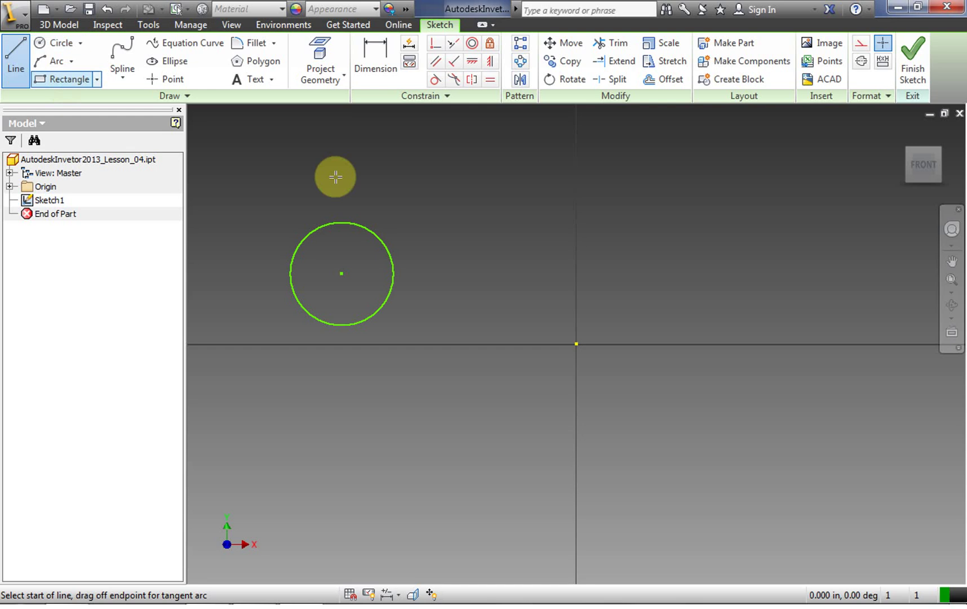
{"action": "left_click", "coordinate": [338, 178]}
{"action": "left_click", "coordinate": [521, 226]}
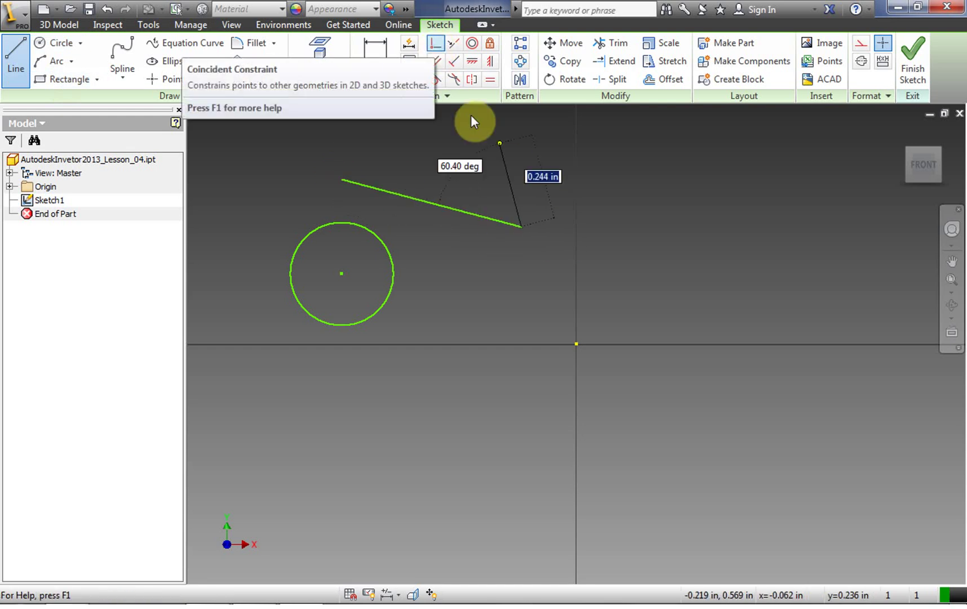
{"action": "right_click", "coordinate": [525, 172]}
{"action": "left_click", "coordinate": [578, 173]}
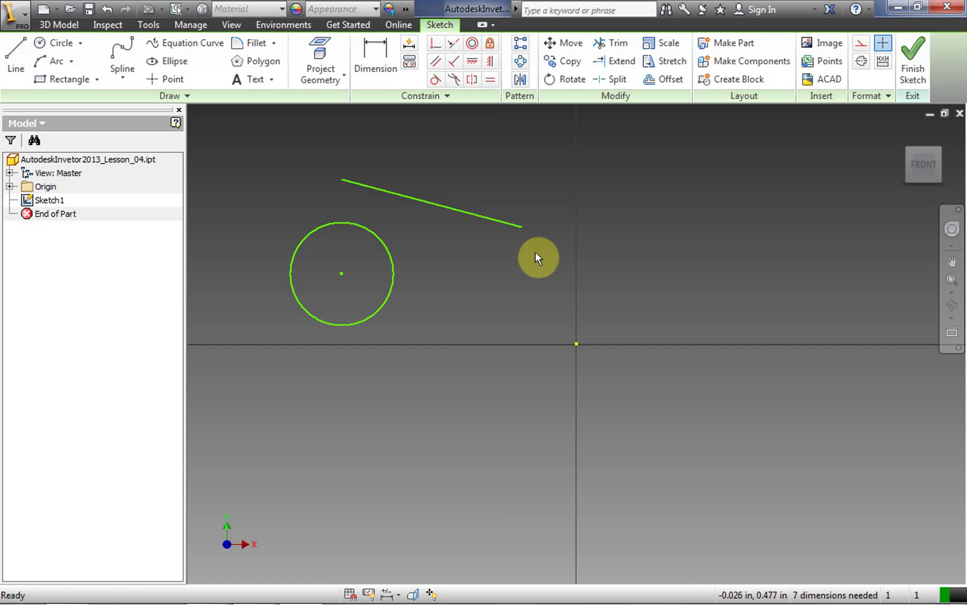
Step: Make the circle's center coincident with the sloped line, and move the line down to test the constraint
{"action": "left_click", "coordinate": [435, 43]}
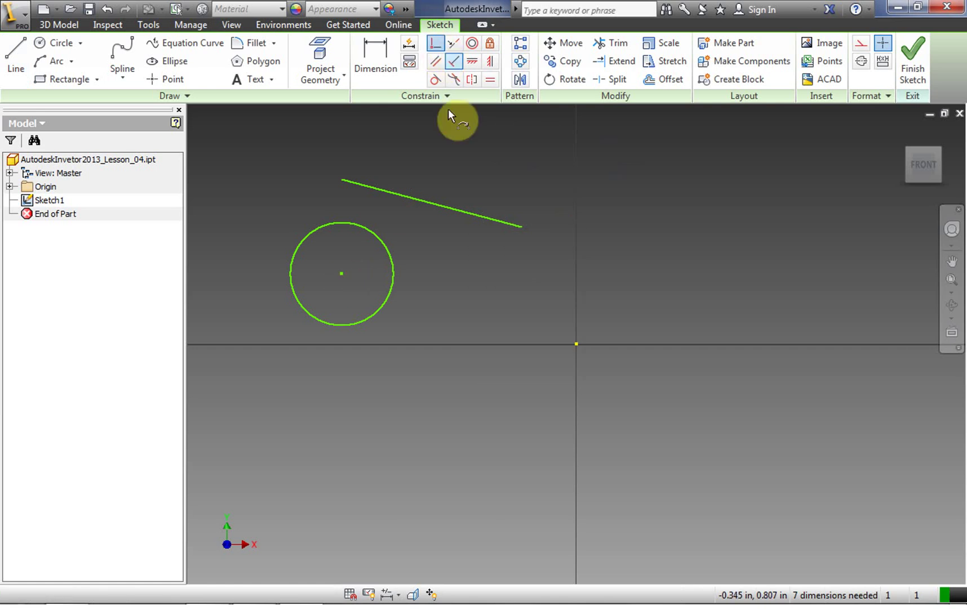
{"action": "left_click", "coordinate": [341, 272]}
{"action": "left_click", "coordinate": [441, 206]}
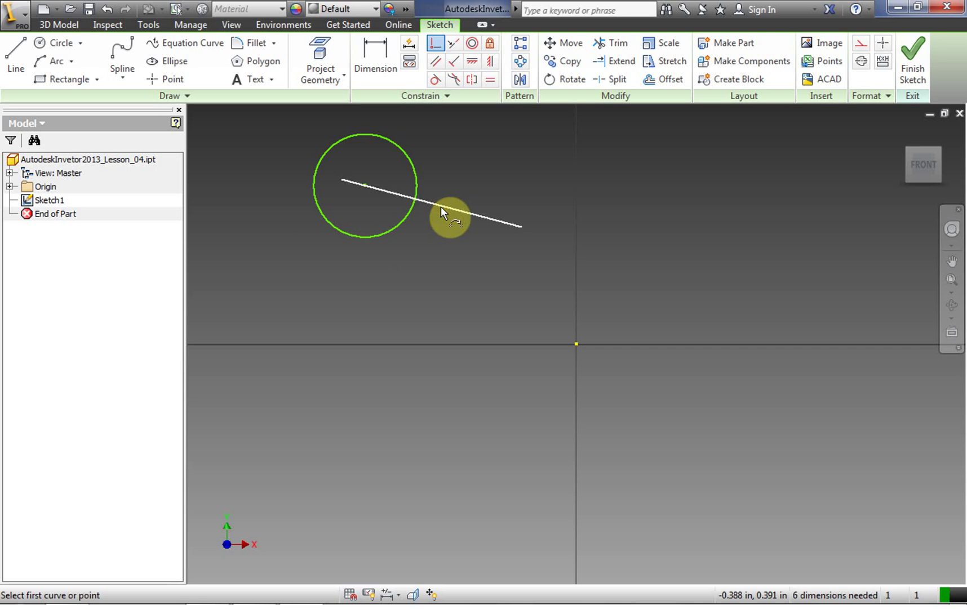
{"action": "right_click", "coordinate": [533, 270]}
{"action": "left_click", "coordinate": [582, 270]}
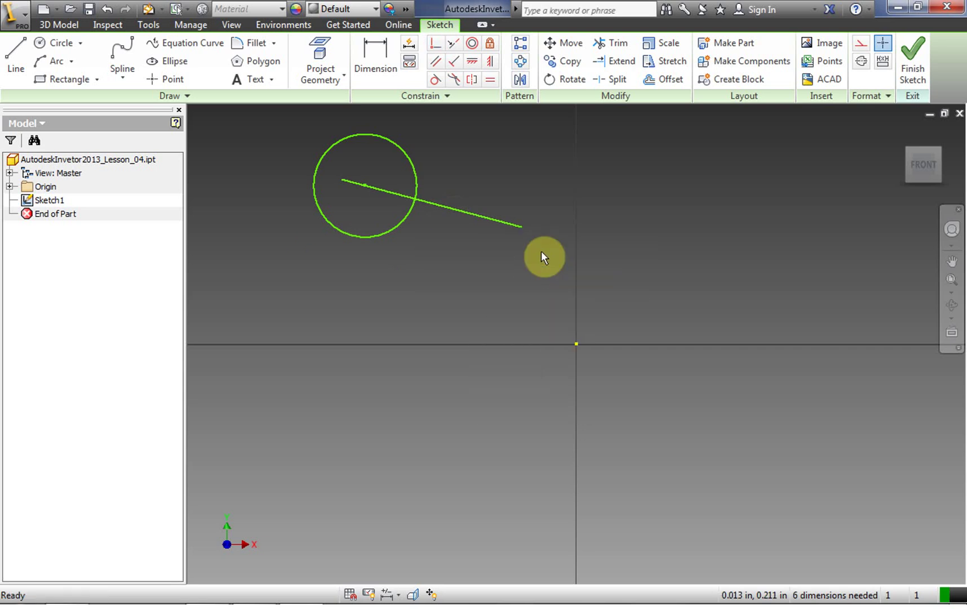
{"action": "left_click_drag", "start_coordinate": [457, 210], "coordinate": [456, 276]}
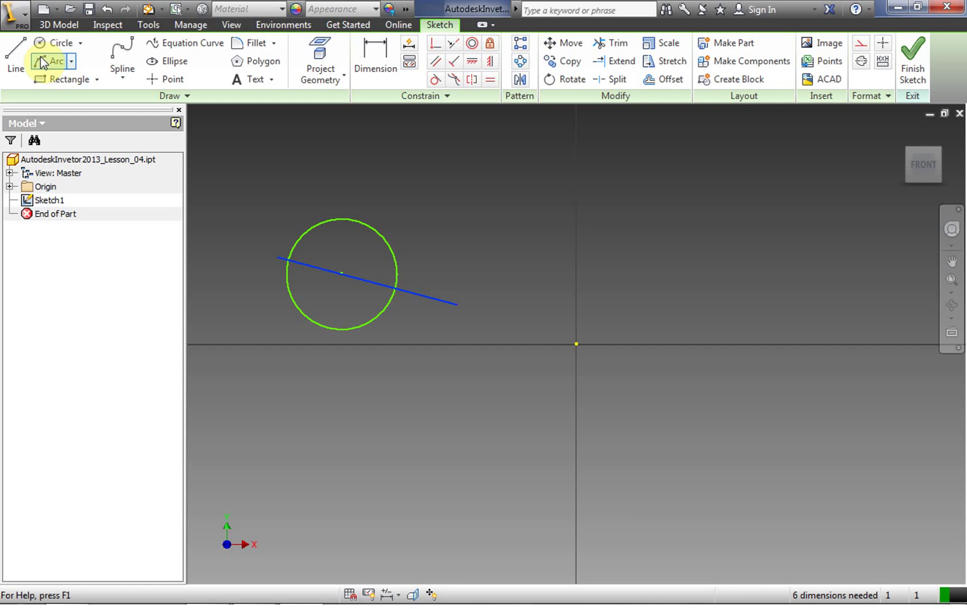
Step: Sketch two separate lines right of the circle: a short one rising to the right and one about 0.5 in long falling to the right
{"action": "left_click", "coordinate": [16, 56]}
{"action": "left_click", "coordinate": [551, 253]}
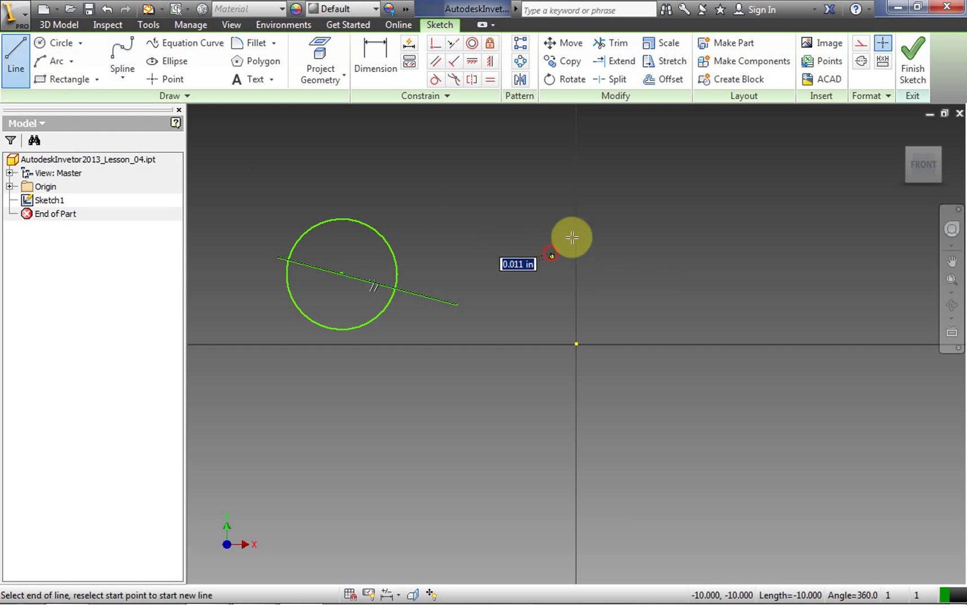
{"action": "left_click", "coordinate": [614, 213]}
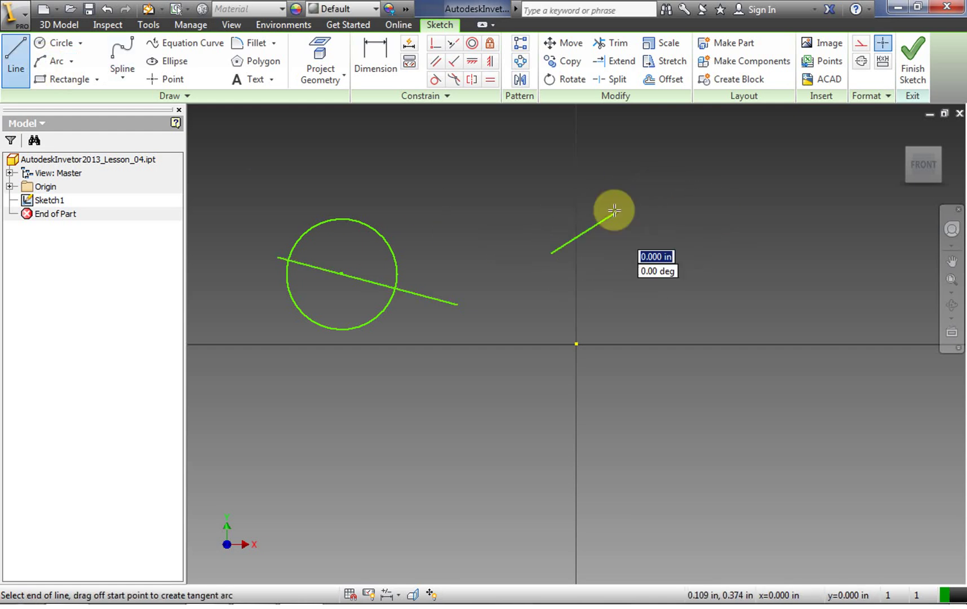
{"action": "left_click", "coordinate": [614, 212]}
{"action": "left_click", "coordinate": [701, 203]}
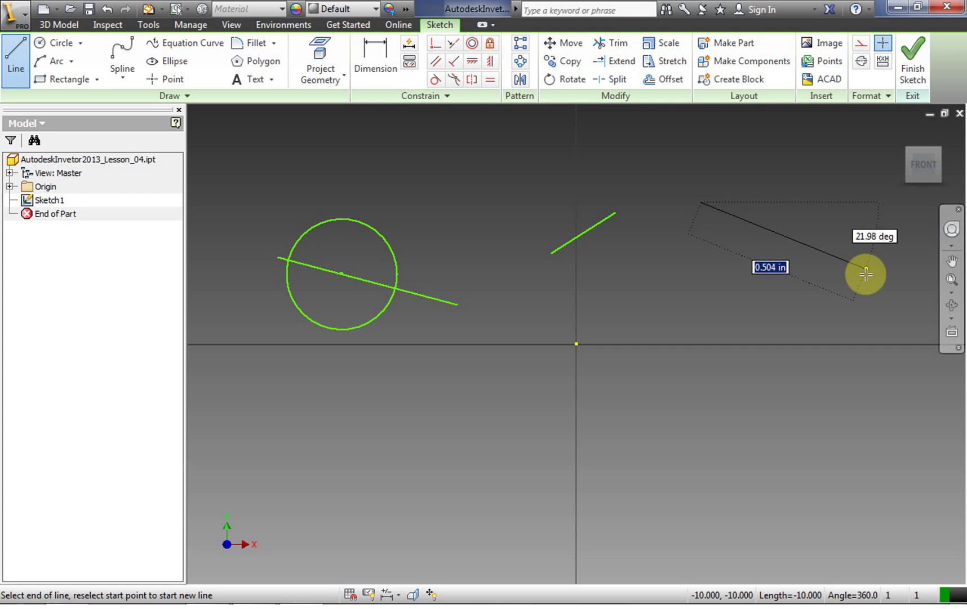
{"action": "left_click", "coordinate": [864, 274]}
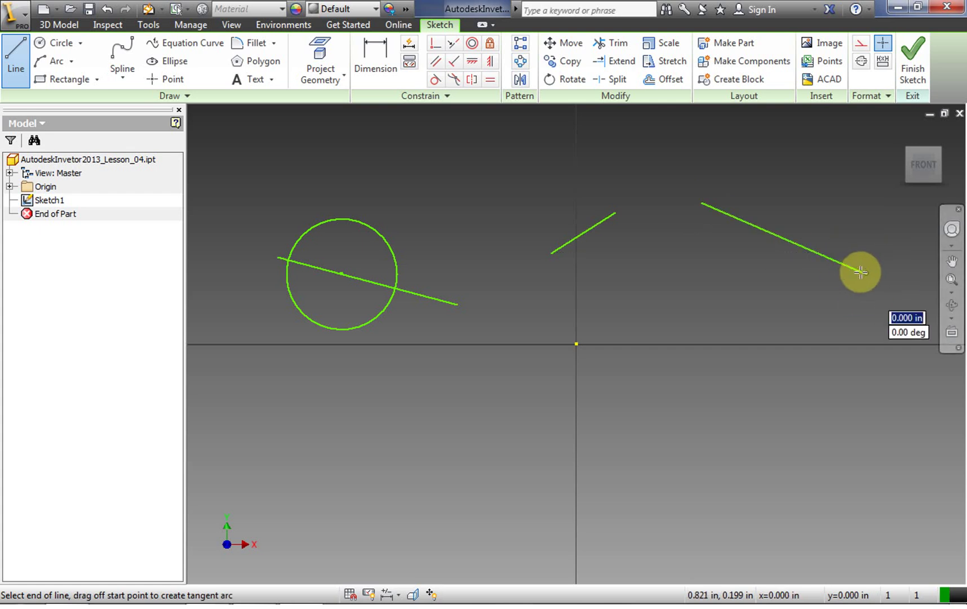
{"action": "left_click", "coordinate": [862, 273]}
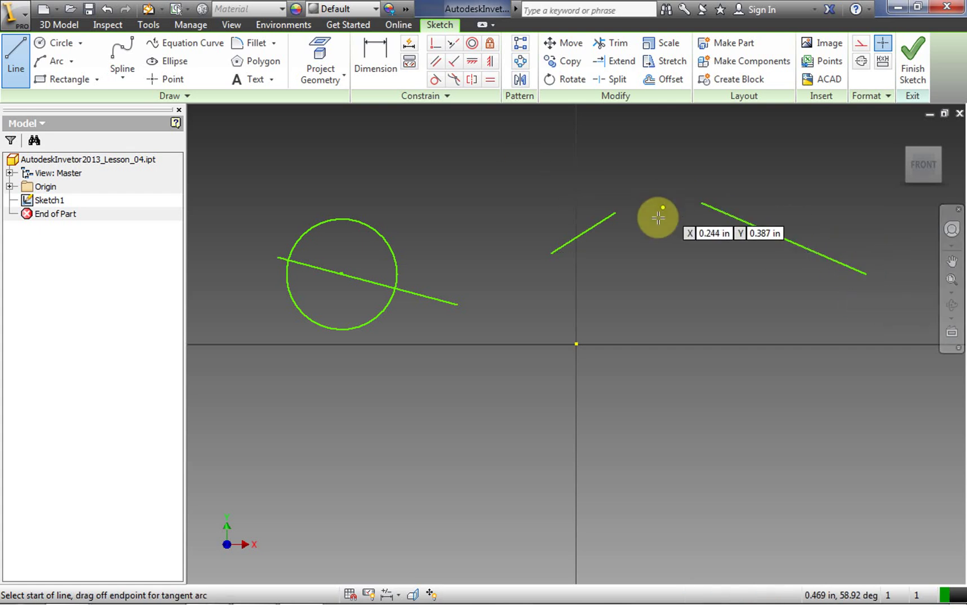
Step: Make the two separate lines collinear, and move them down to test the constraint
{"action": "left_click", "coordinate": [454, 43]}
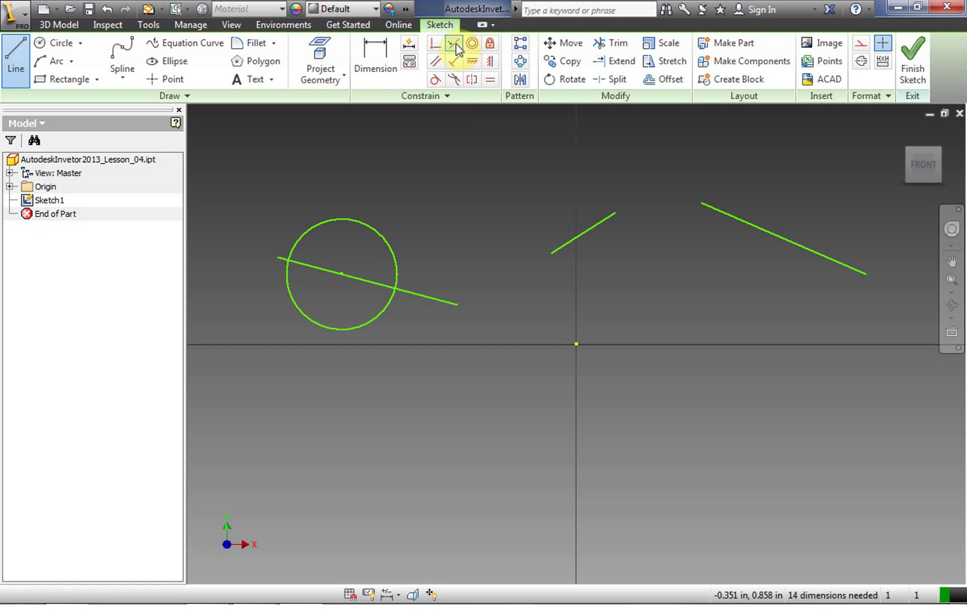
{"action": "left_click", "coordinate": [596, 224]}
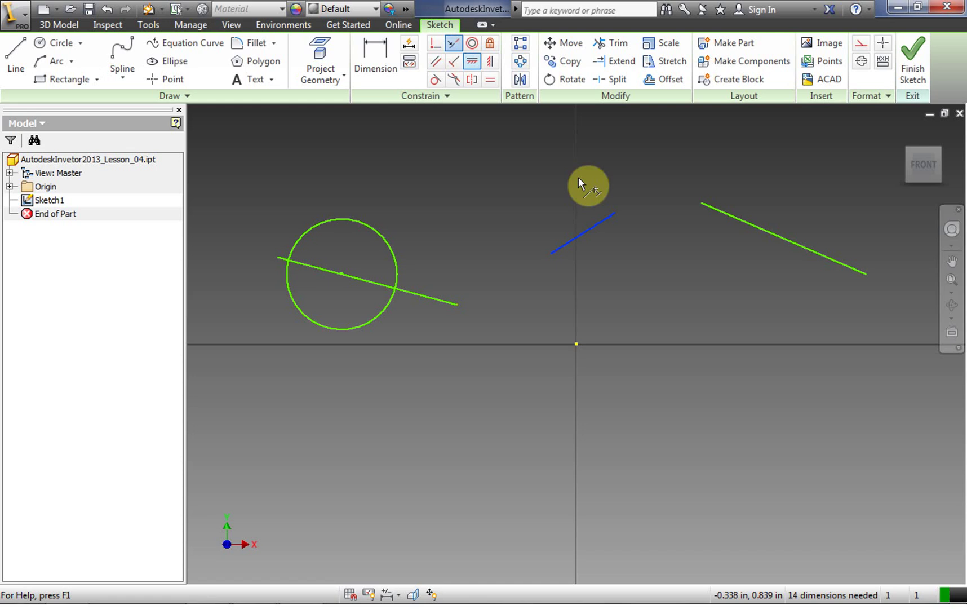
{"action": "left_click", "coordinate": [738, 218]}
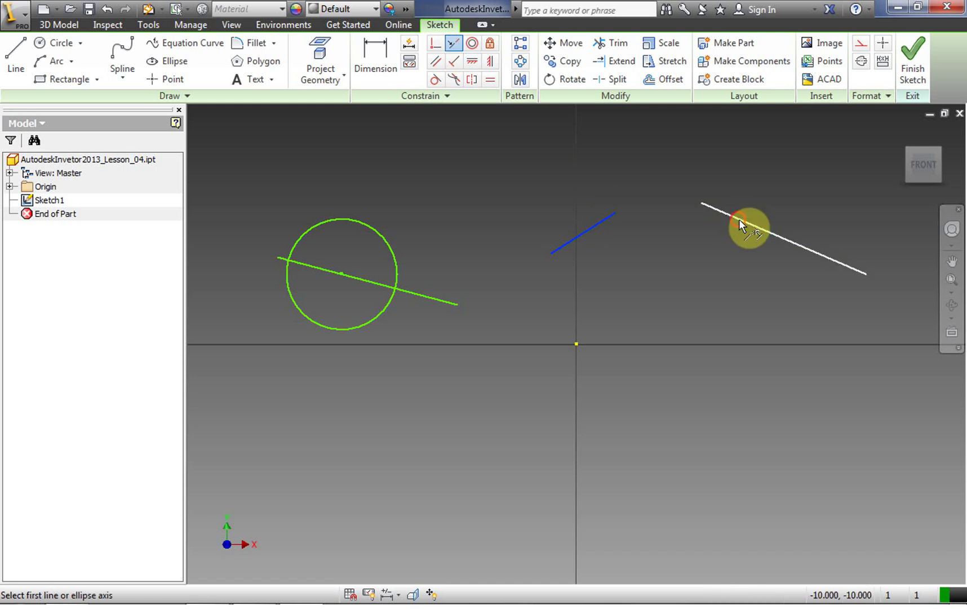
{"action": "right_click", "coordinate": [534, 178]}
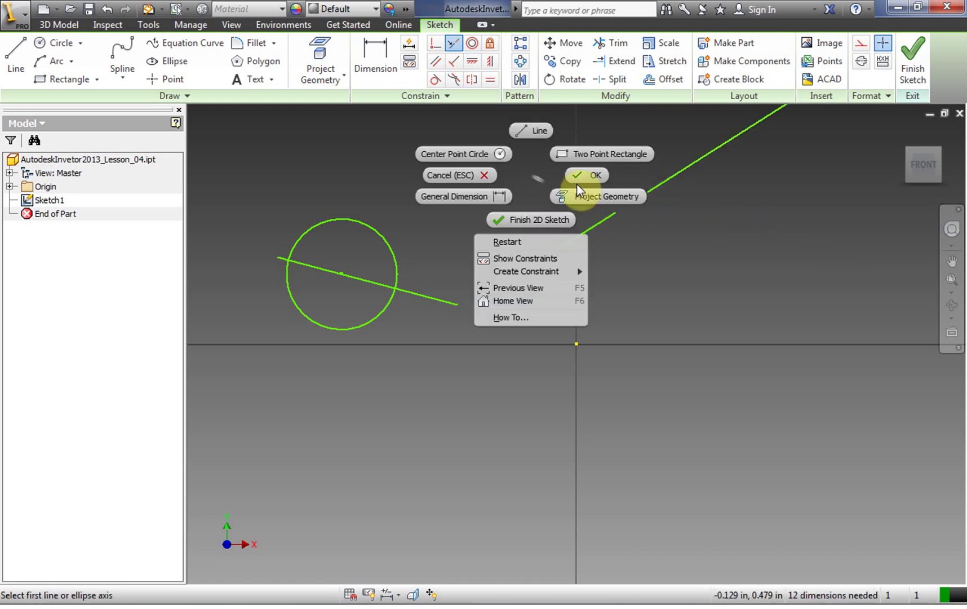
{"action": "left_click", "coordinate": [578, 185]}
{"action": "left_click_drag", "start_coordinate": [656, 189], "coordinate": [697, 281]}
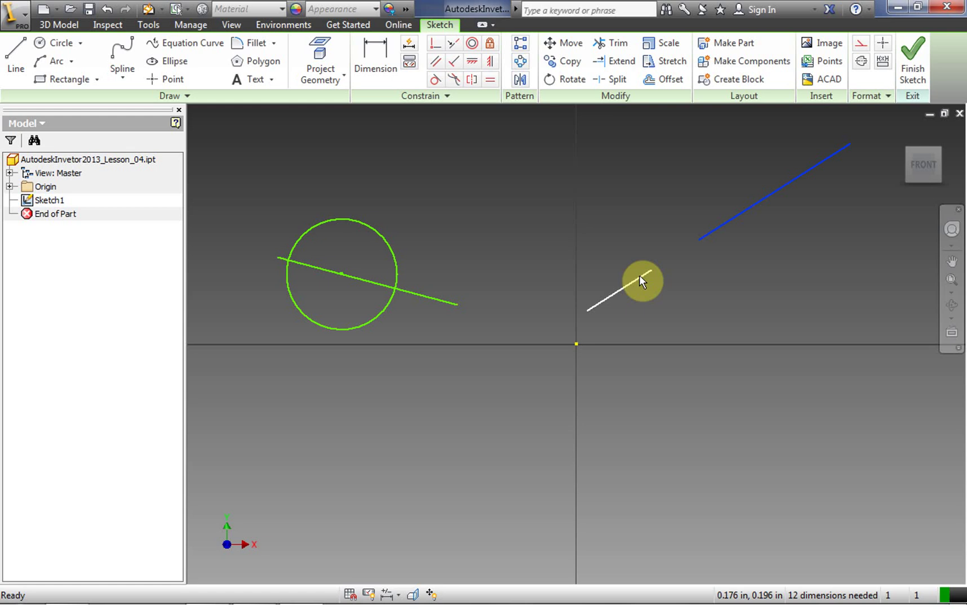
Step: Apply a horizontal constraint to the collinear lines
{"action": "left_click", "coordinate": [474, 63]}
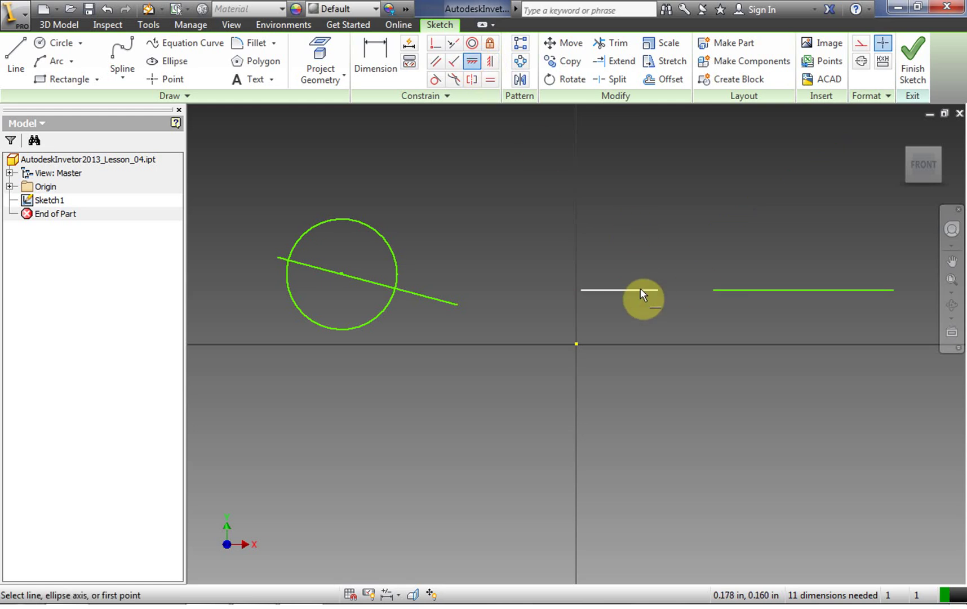
{"action": "key", "text": "Escape"}
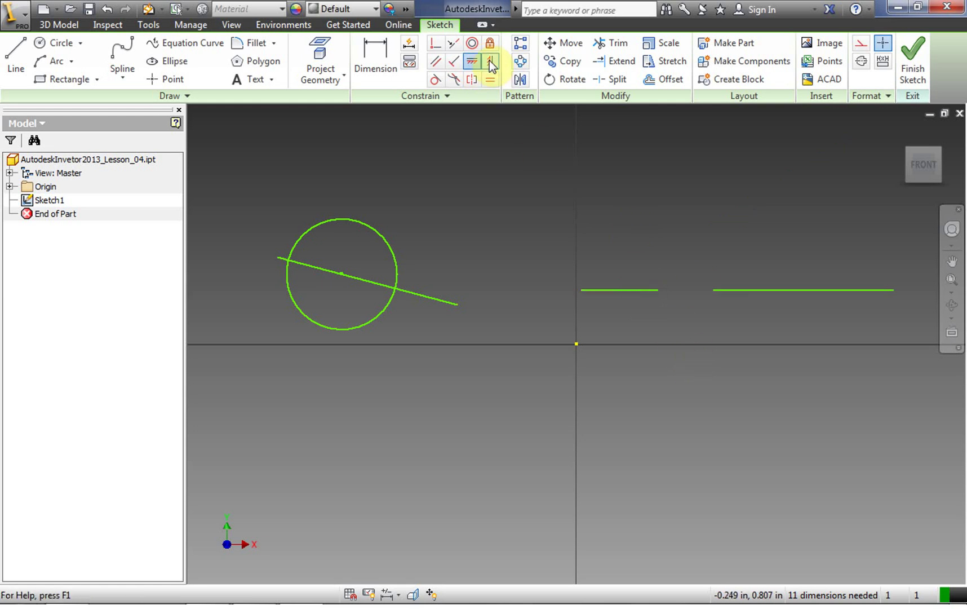
Step: Try to apply a vertical constraint to the short horizontal line
{"action": "left_click", "coordinate": [489, 62]}
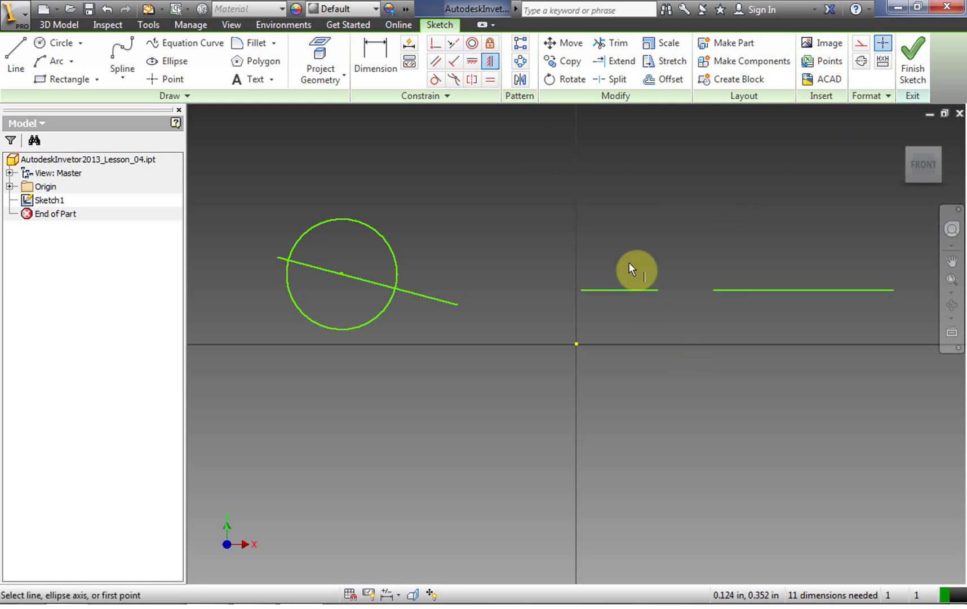
{"action": "left_click", "coordinate": [646, 290]}
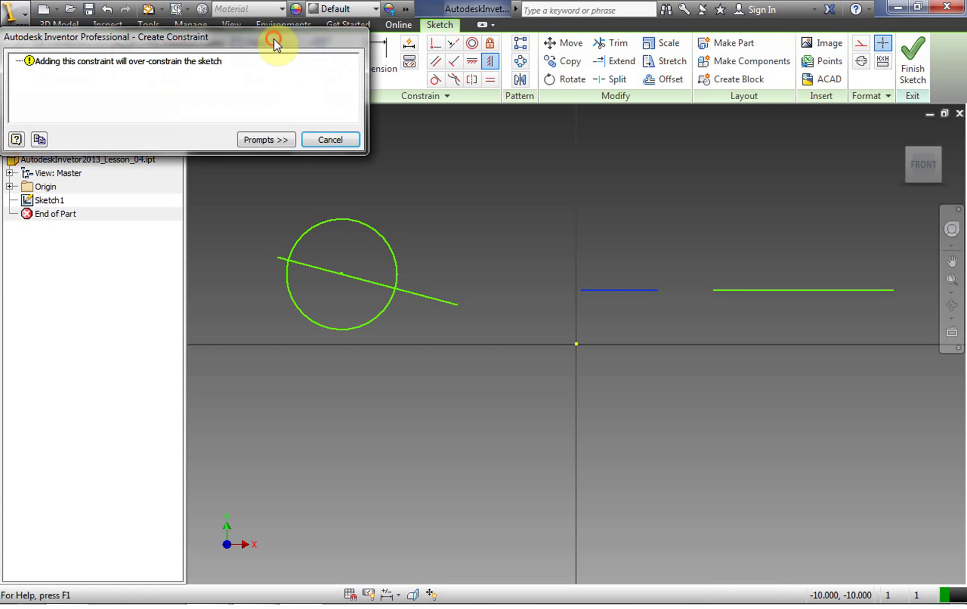
{"action": "left_click_drag", "start_coordinate": [274, 40], "coordinate": [445, 231]}
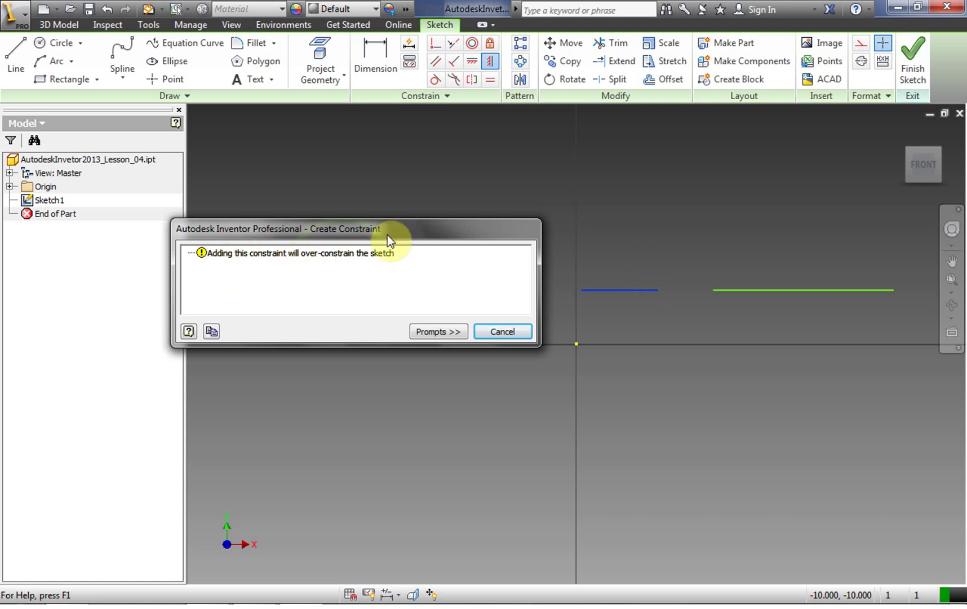
{"action": "left_click_drag", "start_coordinate": [387, 235], "coordinate": [285, 119]}
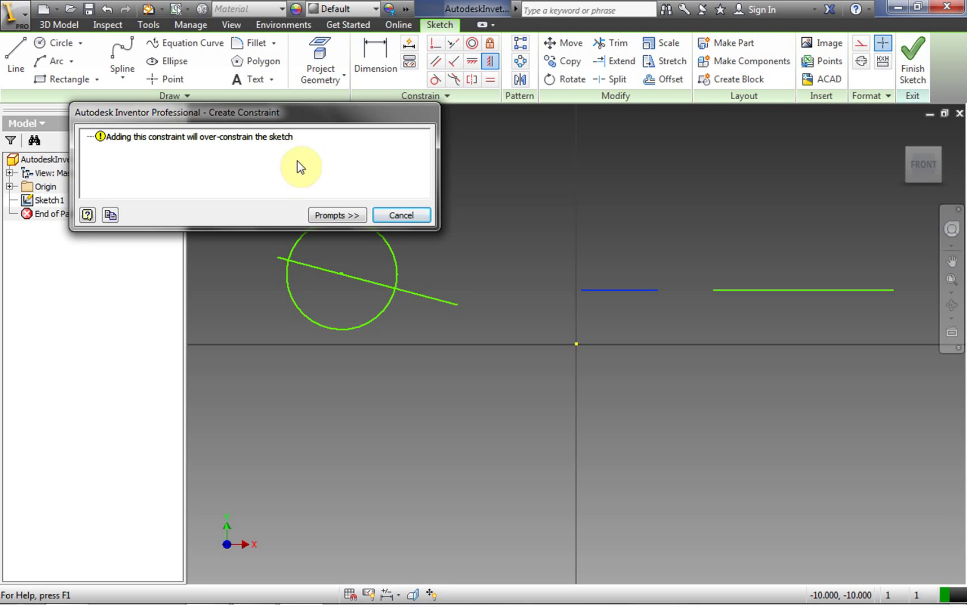
{"action": "left_click", "coordinate": [401, 214]}
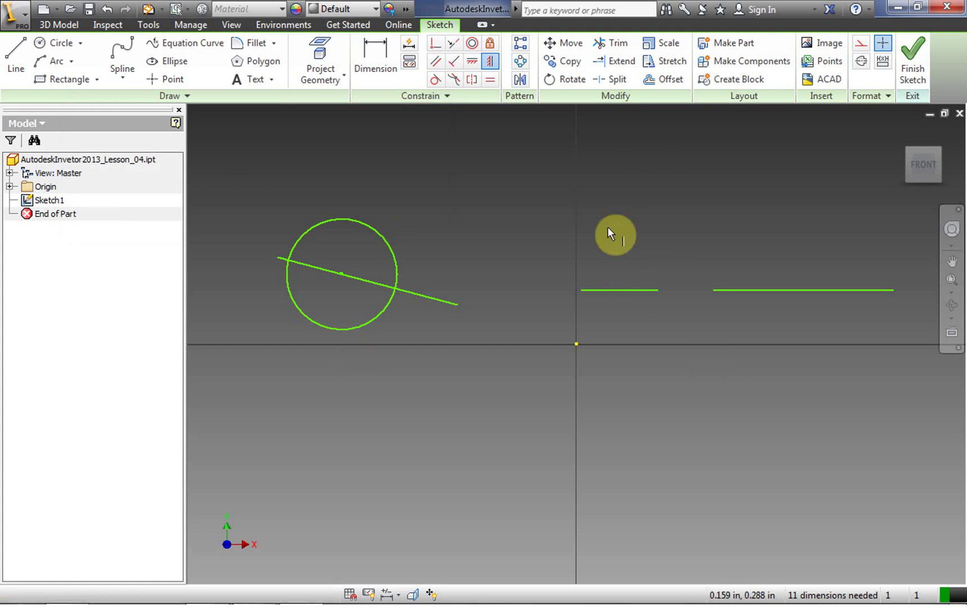
{"action": "key", "text": "d"}
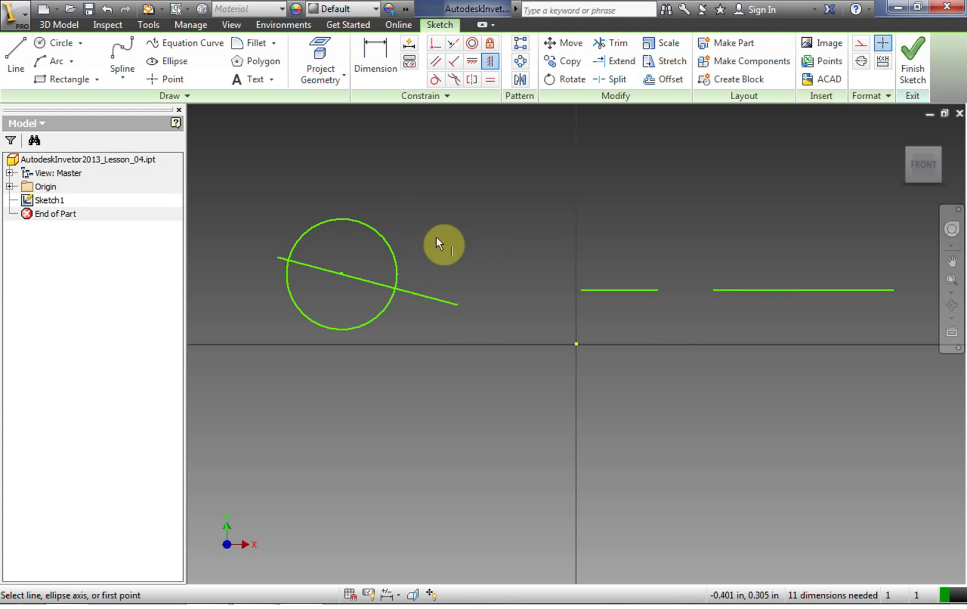
{"action": "right_click", "coordinate": [525, 288]}
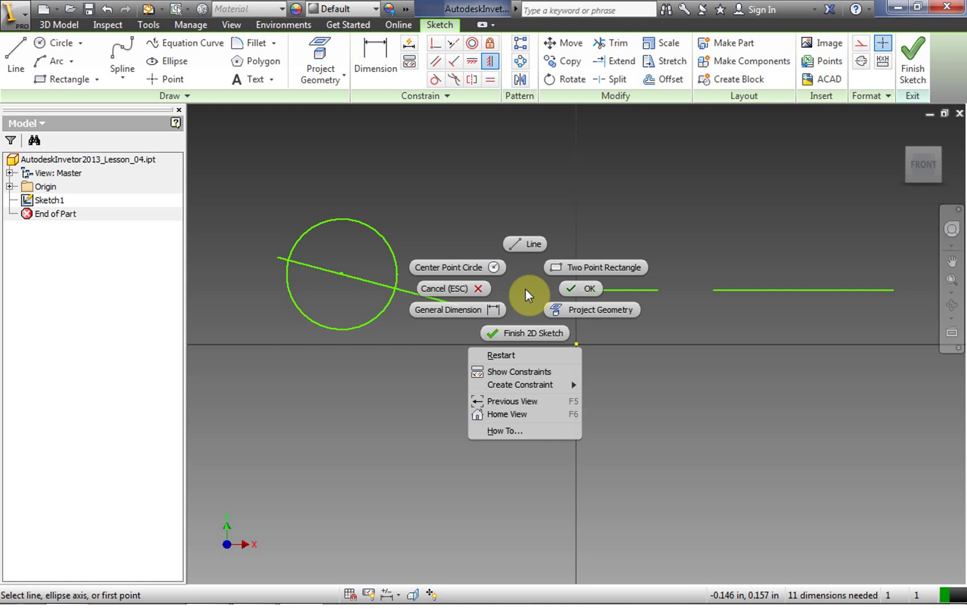
{"action": "left_click", "coordinate": [592, 283]}
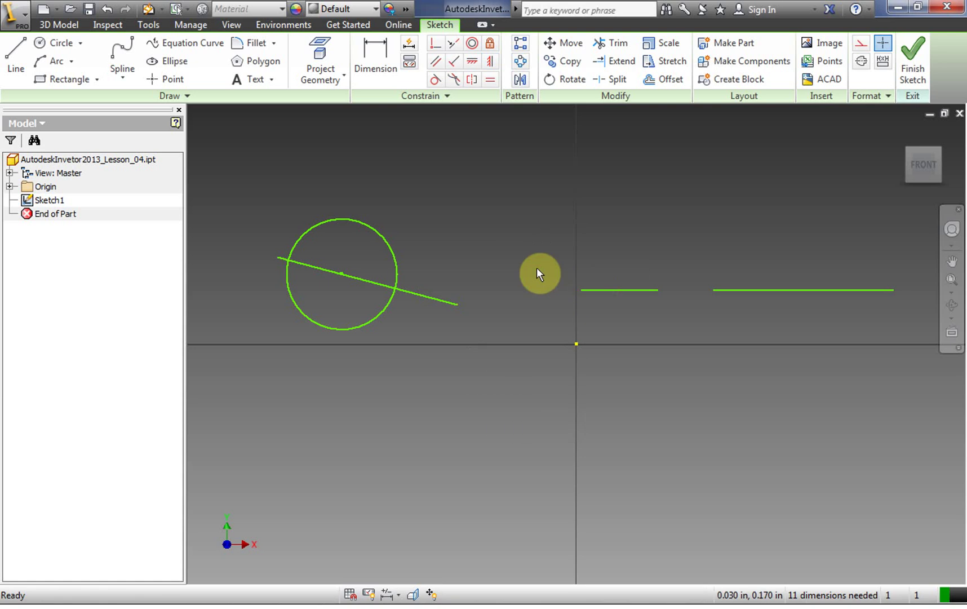
Step: Show all constraints in the sketch, including those on the sloped line through the circle
{"action": "right_click", "coordinate": [484, 212]}
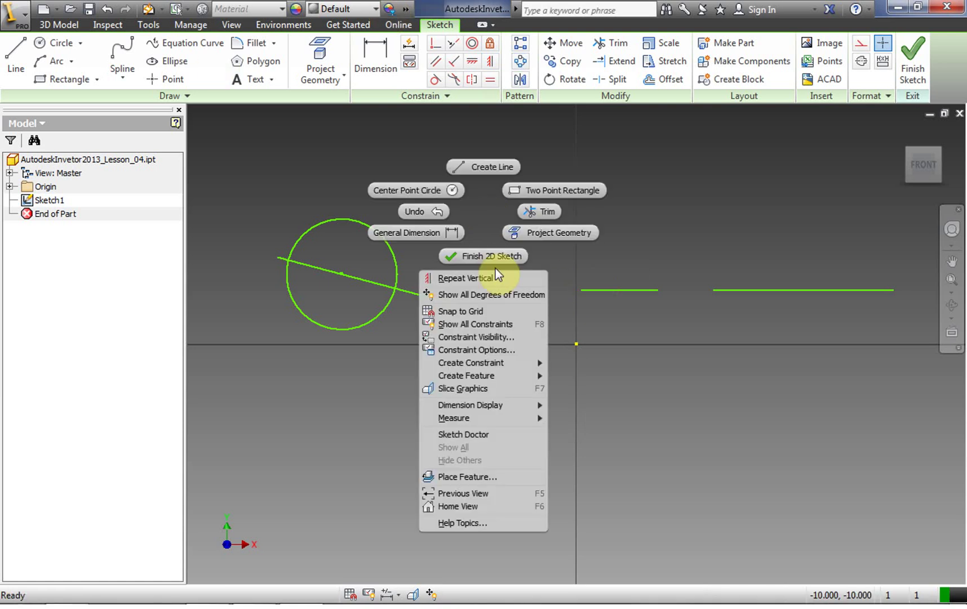
{"action": "left_click", "coordinate": [459, 325]}
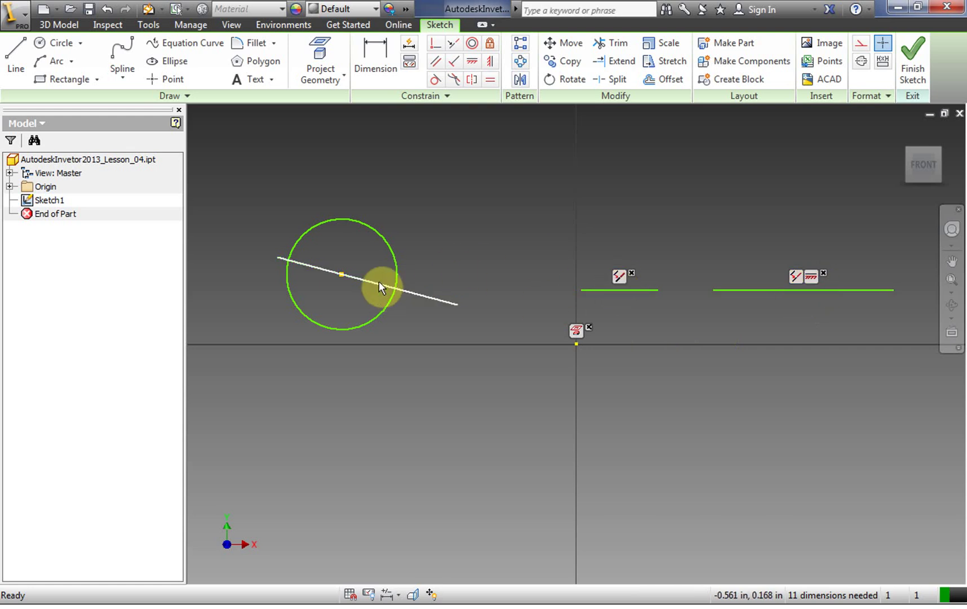
{"action": "right_click", "coordinate": [477, 182]}
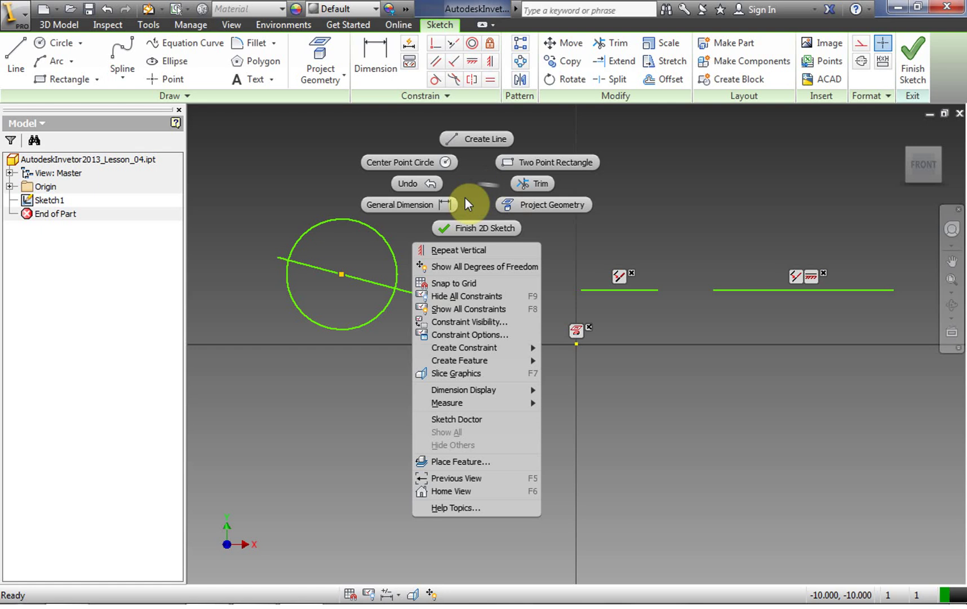
{"action": "left_click", "coordinate": [470, 309]}
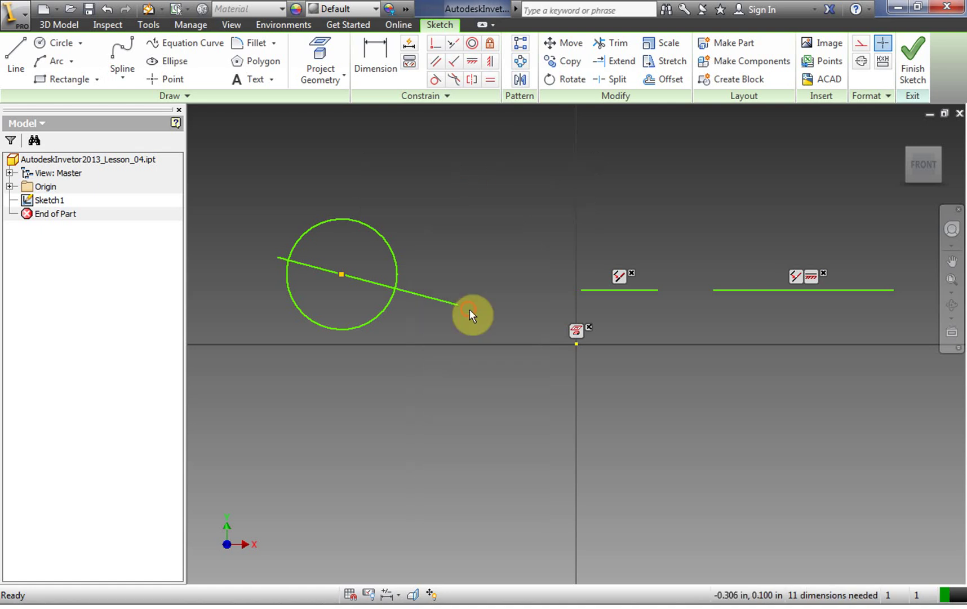
{"action": "left_click", "coordinate": [390, 285]}
{"action": "right_click", "coordinate": [431, 255]}
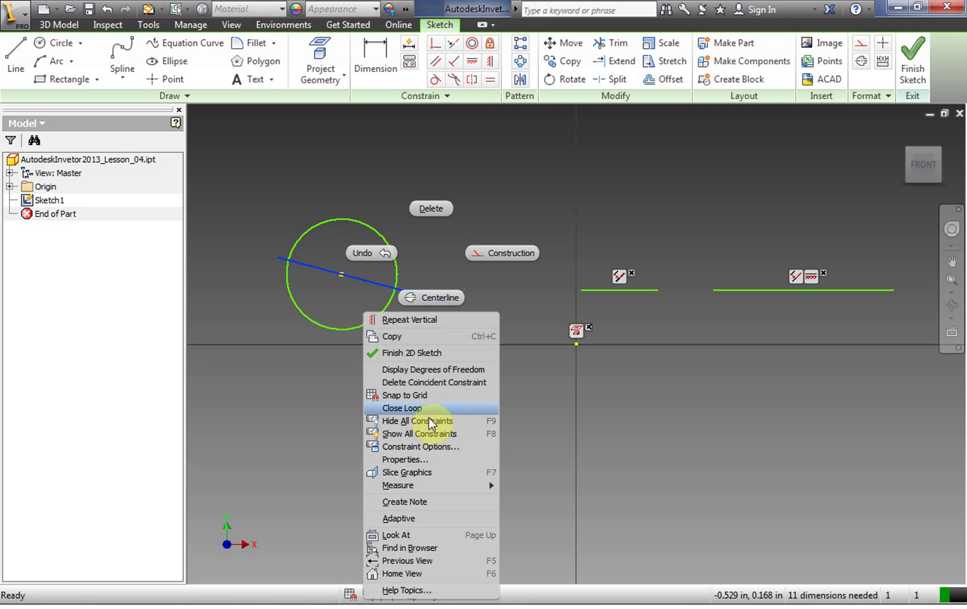
{"action": "left_click", "coordinate": [429, 434]}
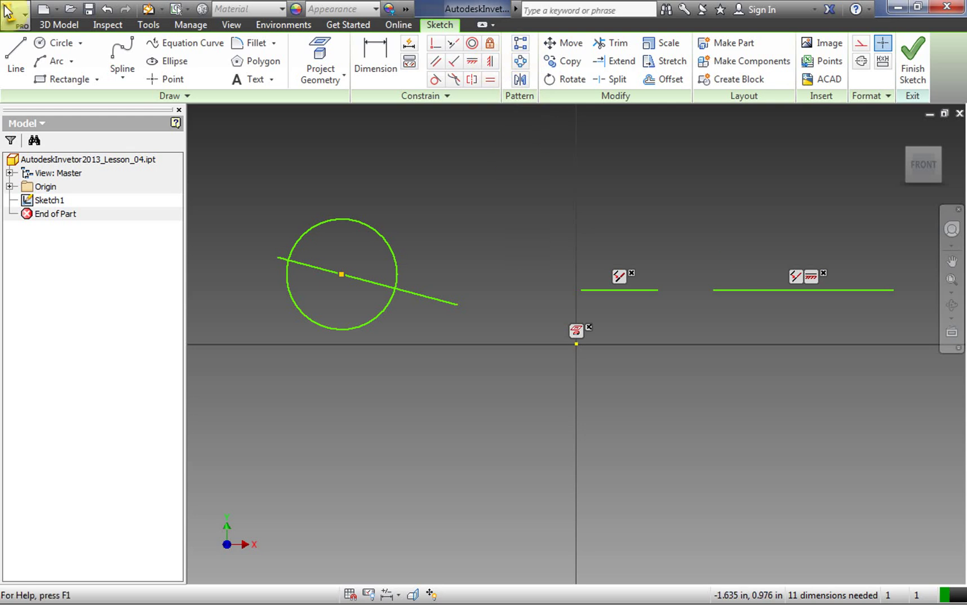
Step: Sketch two separate circles below the existing circle: a small one and a larger one up and to its right
{"action": "left_click", "coordinate": [23, 52]}
{"action": "left_click", "coordinate": [52, 43]}
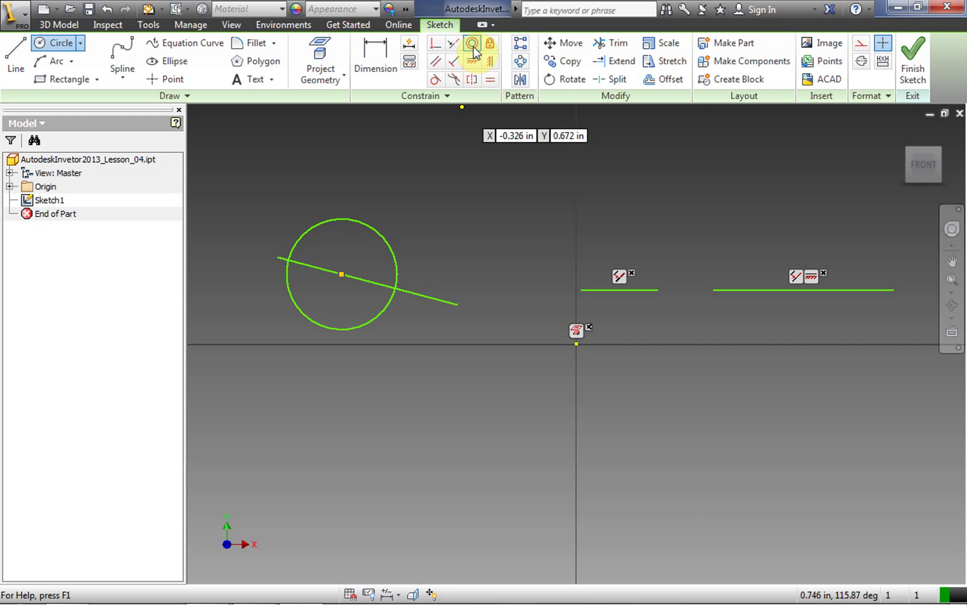
{"action": "left_click", "coordinate": [361, 482]}
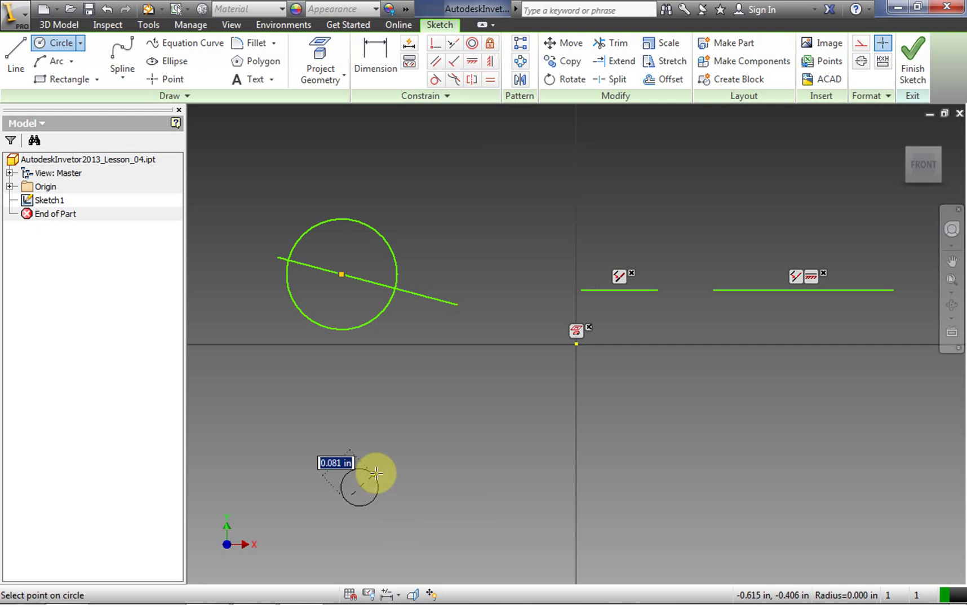
{"action": "left_click", "coordinate": [382, 470]}
{"action": "left_click", "coordinate": [442, 432]}
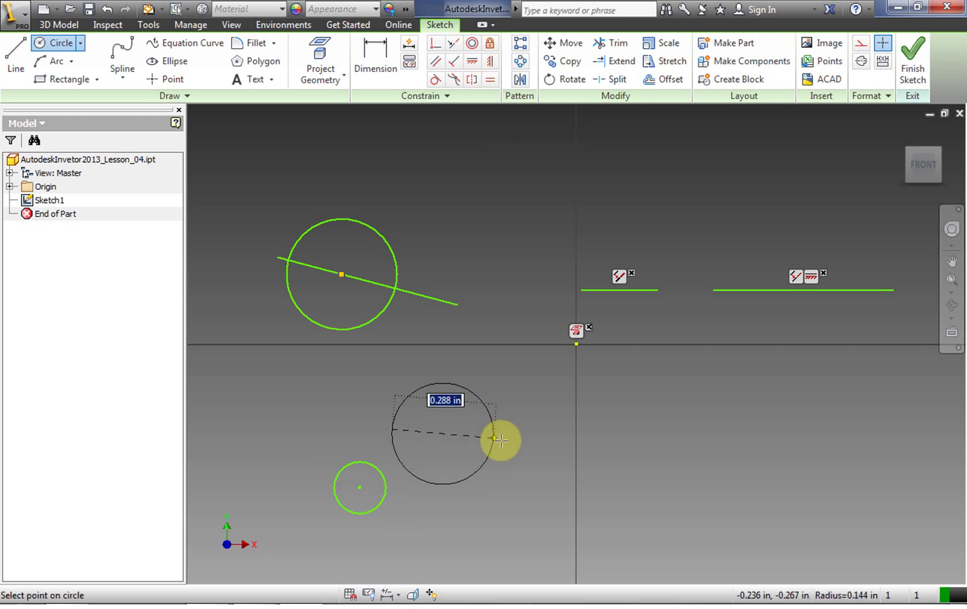
{"action": "left_click", "coordinate": [501, 437]}
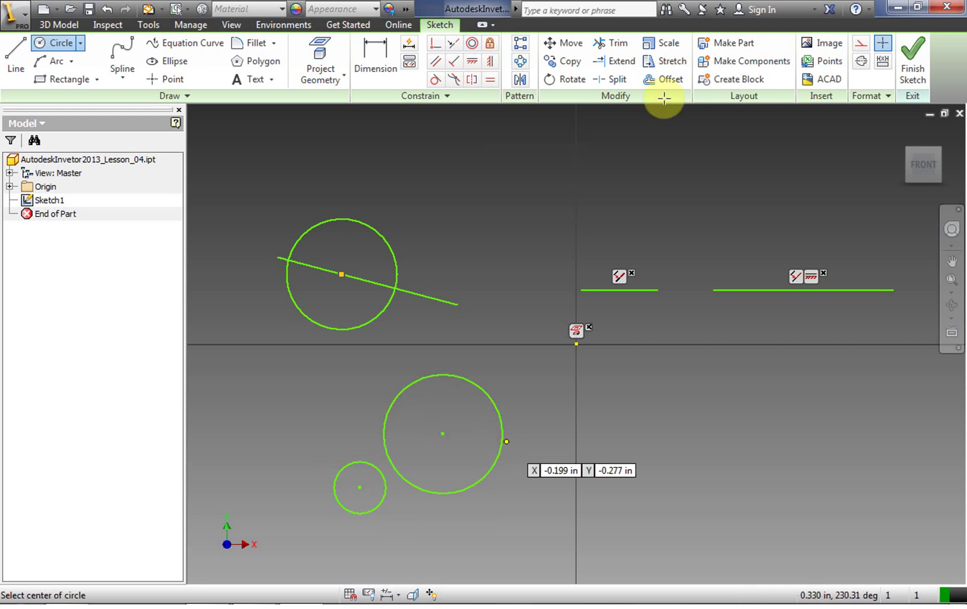
Step: Make the two lower circles concentric, and move their shared center up and resize the outer circle slightly to test the constraint
{"action": "left_click", "coordinate": [472, 45]}
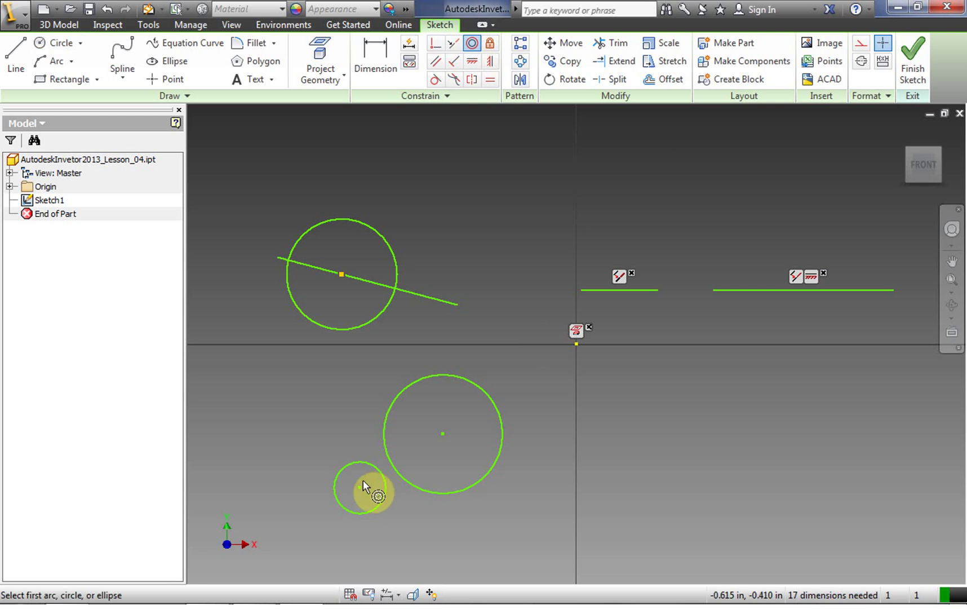
{"action": "left_click", "coordinate": [373, 462]}
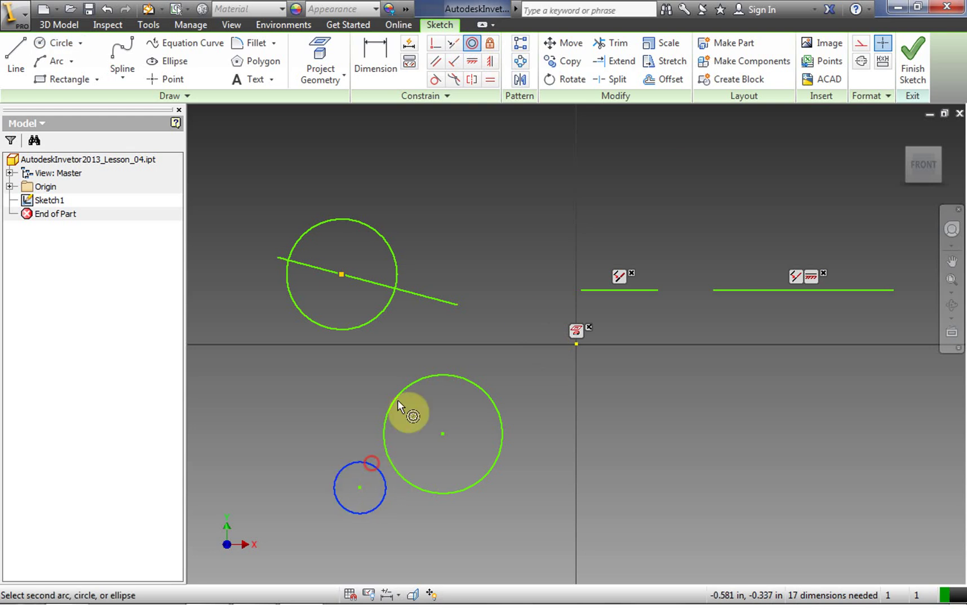
{"action": "left_click", "coordinate": [437, 374]}
{"action": "right_click", "coordinate": [432, 387]}
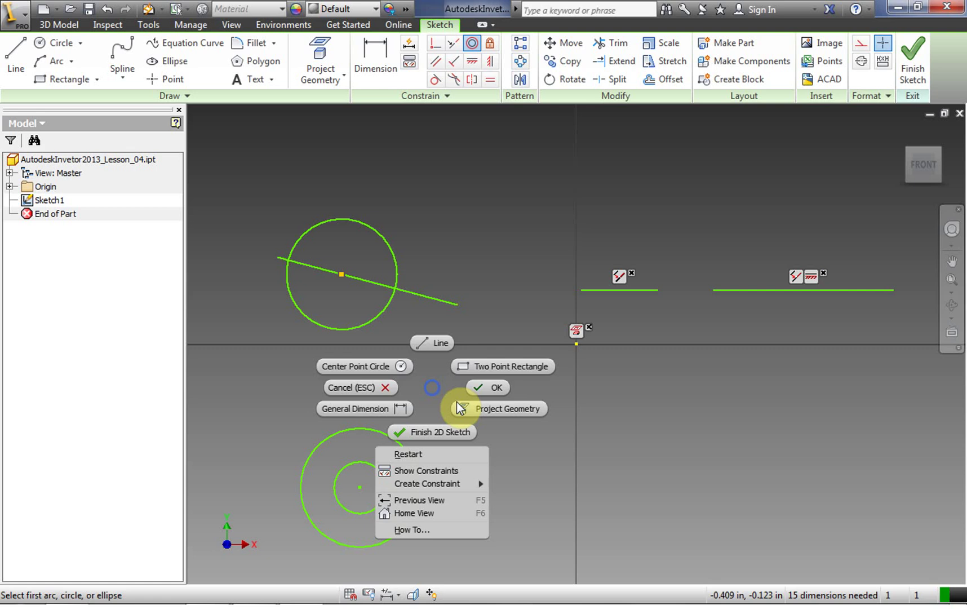
{"action": "left_click", "coordinate": [490, 387]}
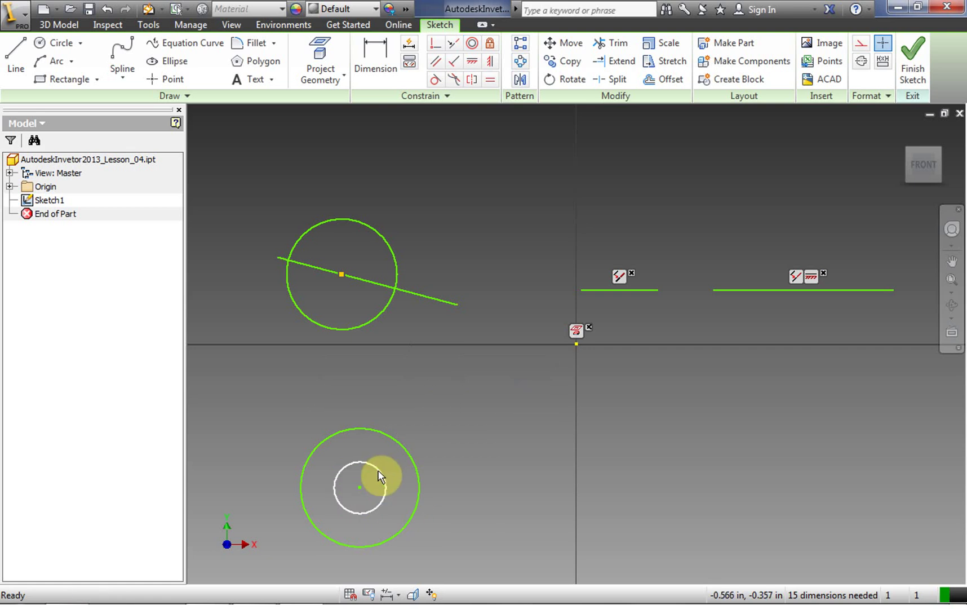
{"action": "left_click_drag", "start_coordinate": [361, 486], "coordinate": [361, 416]}
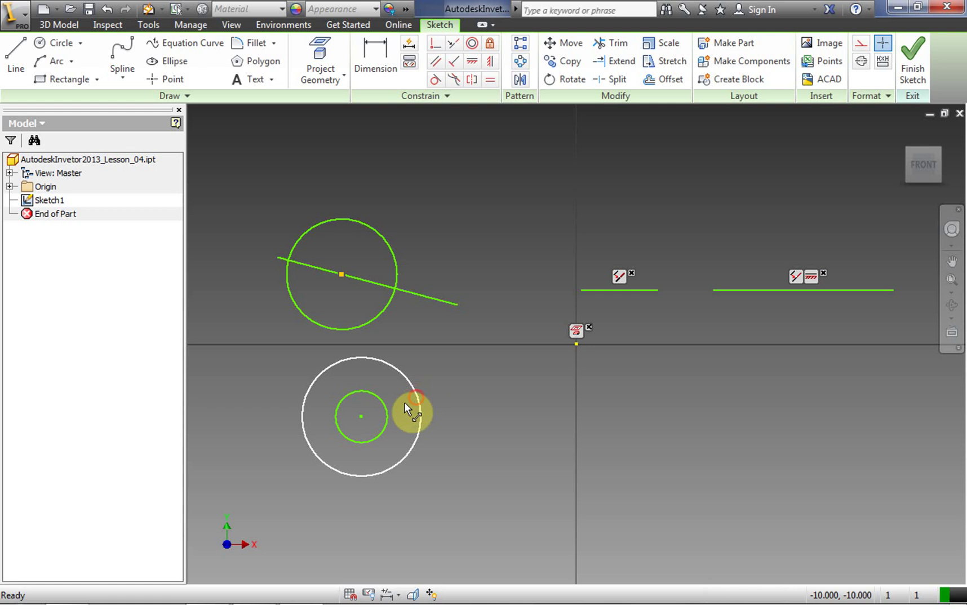
{"action": "left_click_drag", "start_coordinate": [417, 398], "coordinate": [406, 375]}
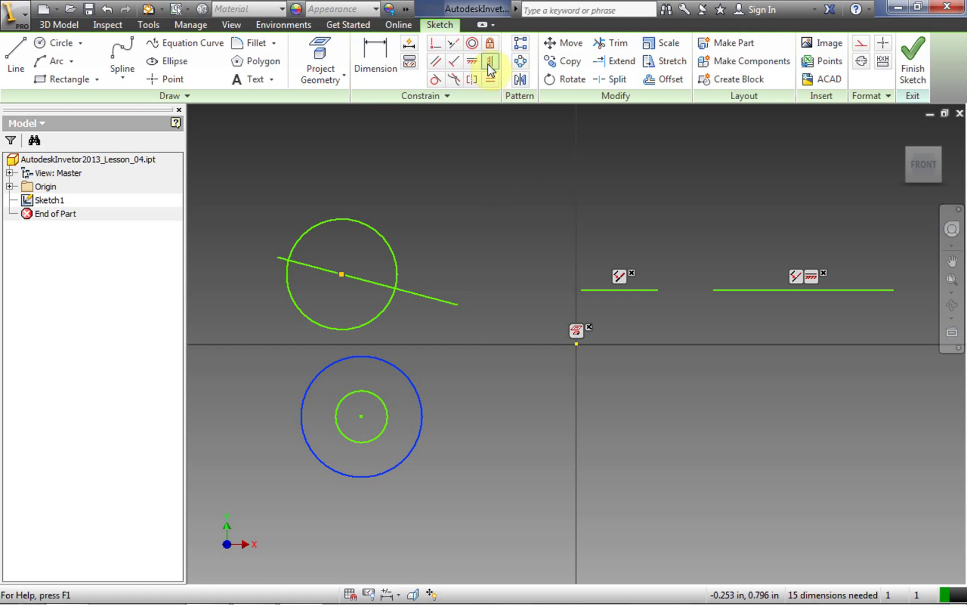
Step: Sketch a separate line rising to the right below the horizontal axis, ending at about X 0.527 in, Y -0.230 in
{"action": "left_click", "coordinate": [21, 55]}
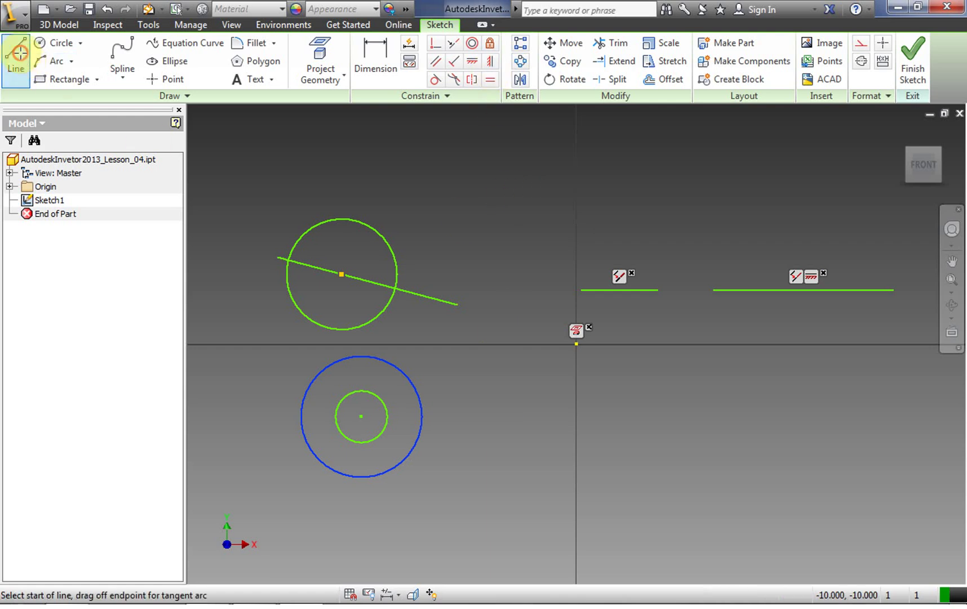
{"action": "left_click", "coordinate": [674, 504]}
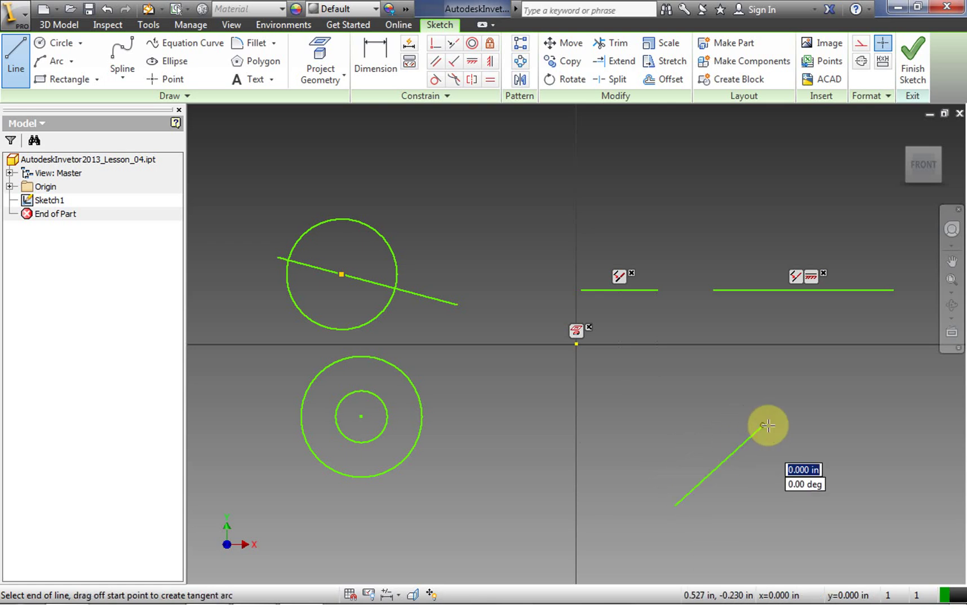
{"action": "left_click", "coordinate": [764, 426]}
{"action": "right_click", "coordinate": [865, 424]}
{"action": "left_click", "coordinate": [749, 423]}
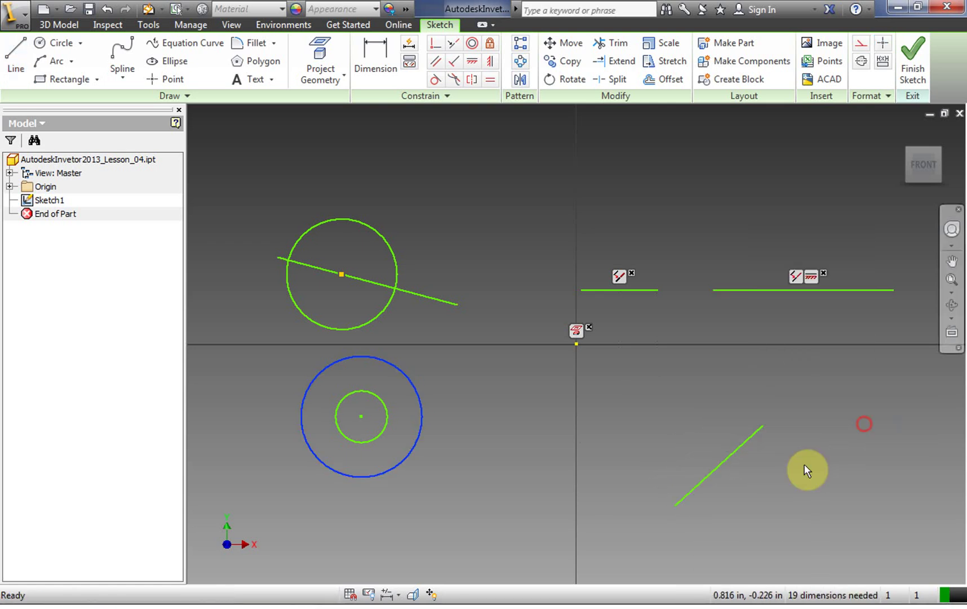
Step: Sketch a second, shallower line from about X 0.101 in, Y -0.550 in down to the left across the vertical axis
{"action": "left_click", "coordinate": [19, 57]}
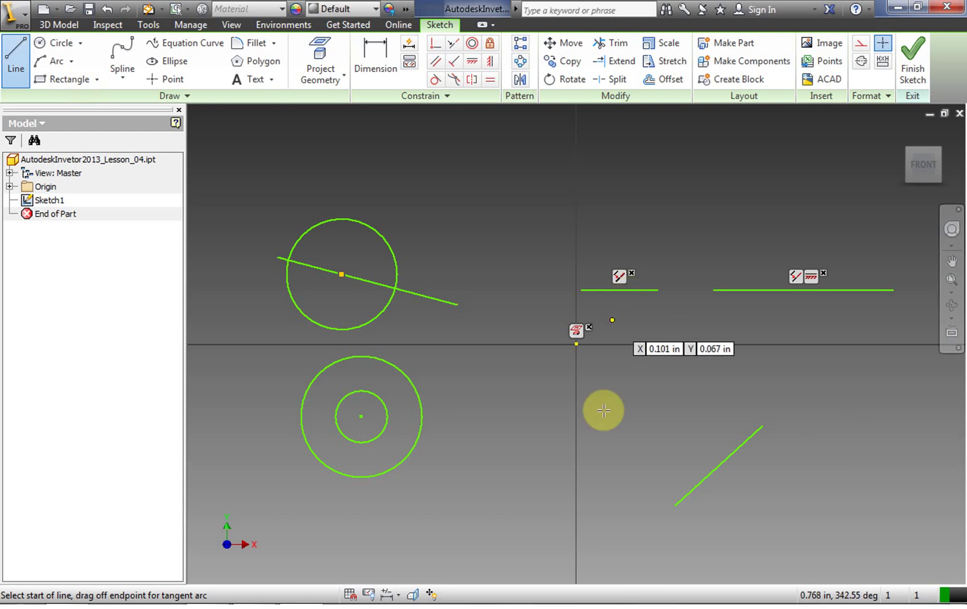
{"action": "left_click", "coordinate": [611, 537]}
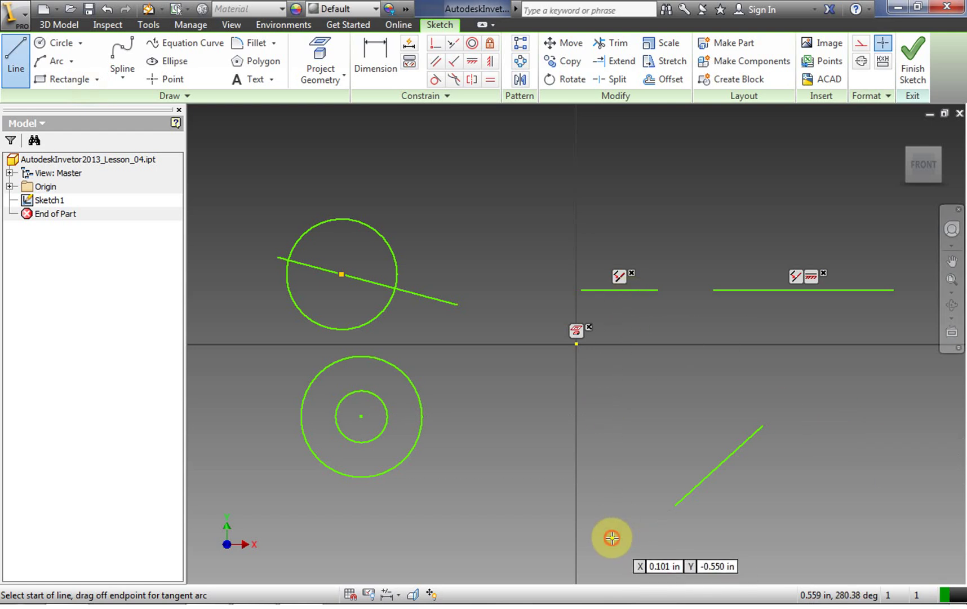
{"action": "left_click", "coordinate": [476, 564]}
{"action": "right_click", "coordinate": [526, 516]}
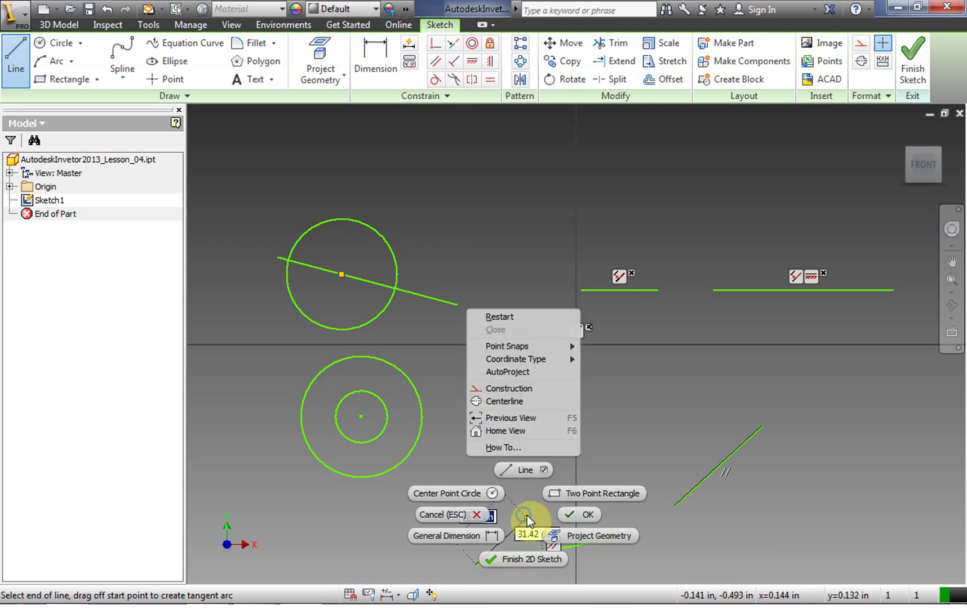
{"action": "left_click", "coordinate": [581, 514]}
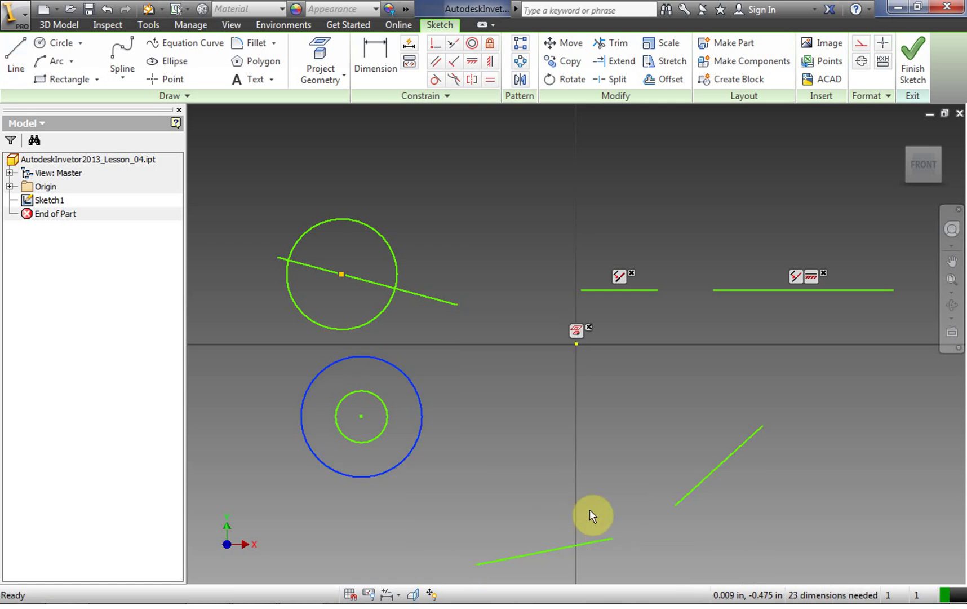
Step: Apply a Fix constraint to the outer concentric circle, and undo it
{"action": "left_click", "coordinate": [490, 44]}
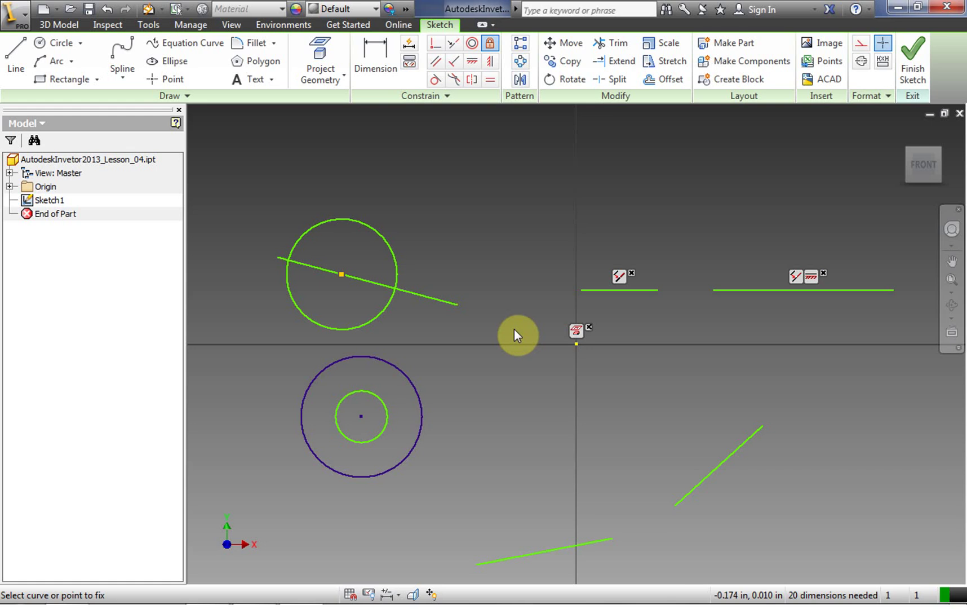
{"action": "right_click", "coordinate": [513, 330]}
{"action": "left_click", "coordinate": [561, 328]}
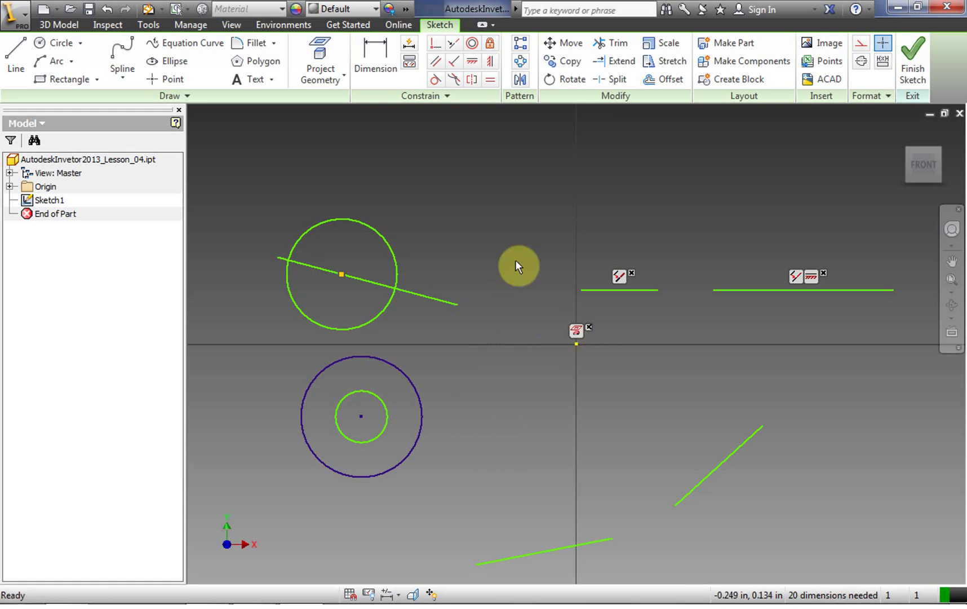
{"action": "key", "text": "ctrl+z"}
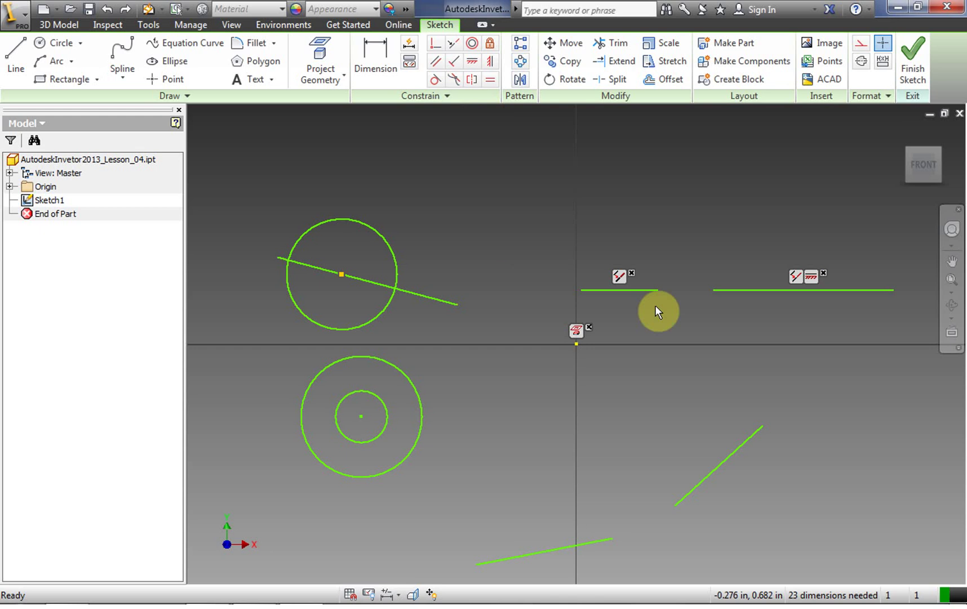
Step: Apply a Fix constraint to the shallow line crossing the vertical axis below the origin, and show that line's constraints
{"action": "left_click", "coordinate": [490, 44]}
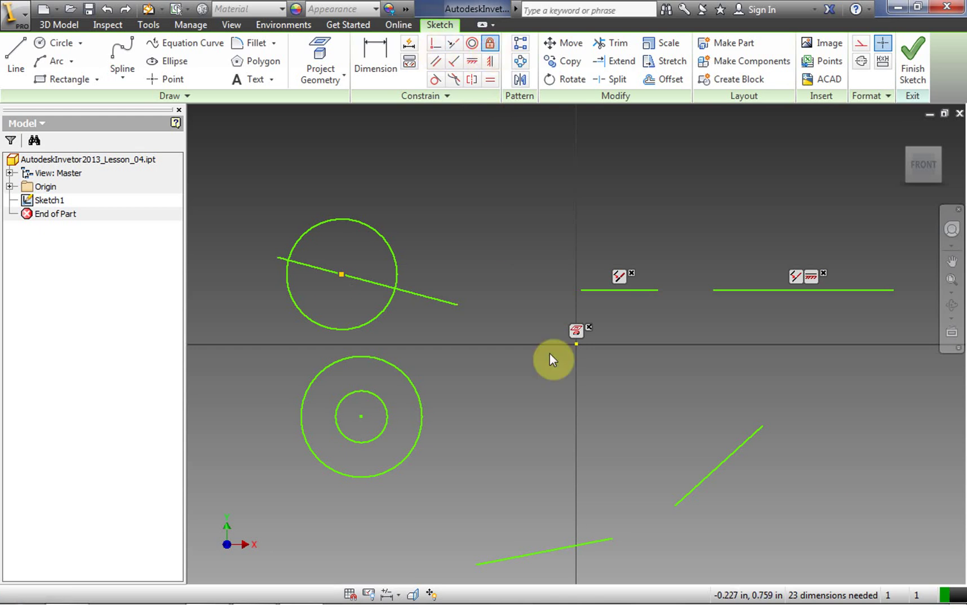
{"action": "left_click", "coordinate": [593, 541]}
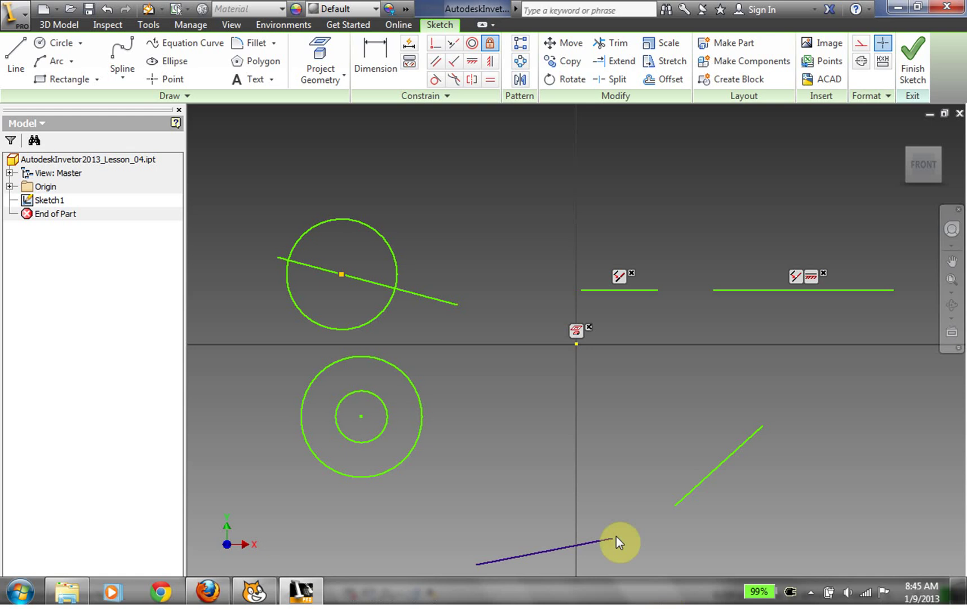
{"action": "right_click", "coordinate": [565, 420]}
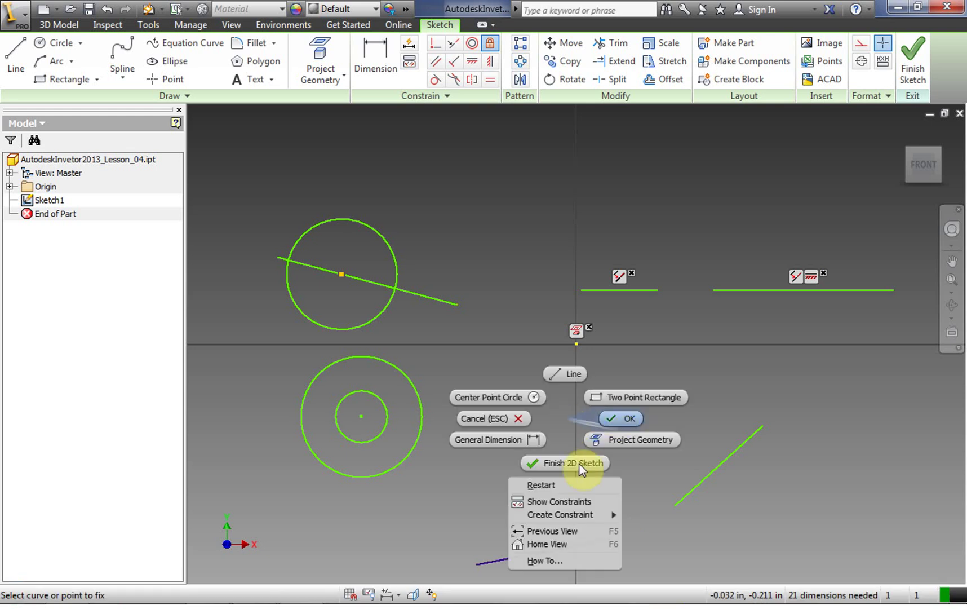
{"action": "left_click", "coordinate": [564, 501]}
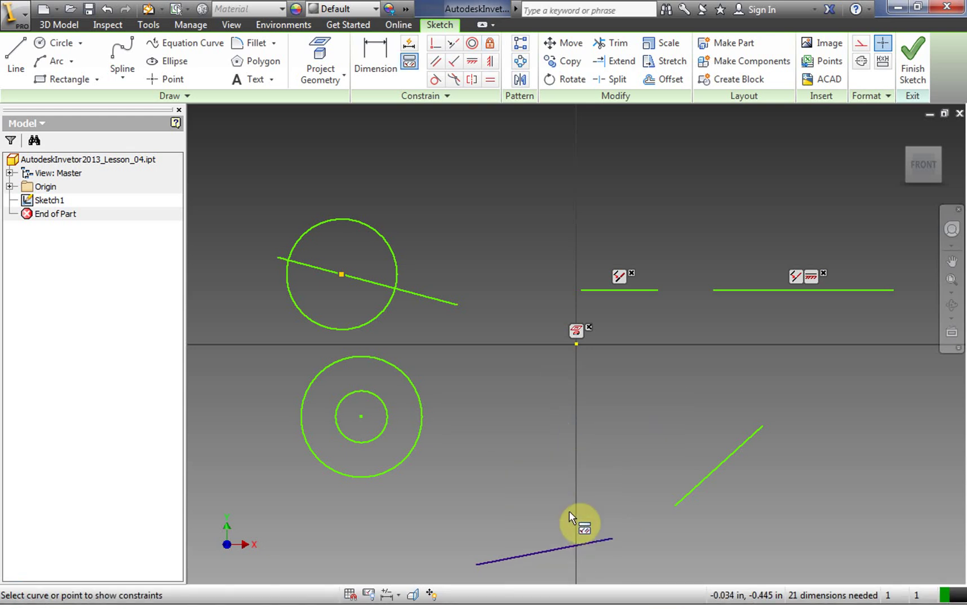
{"action": "left_click", "coordinate": [583, 540]}
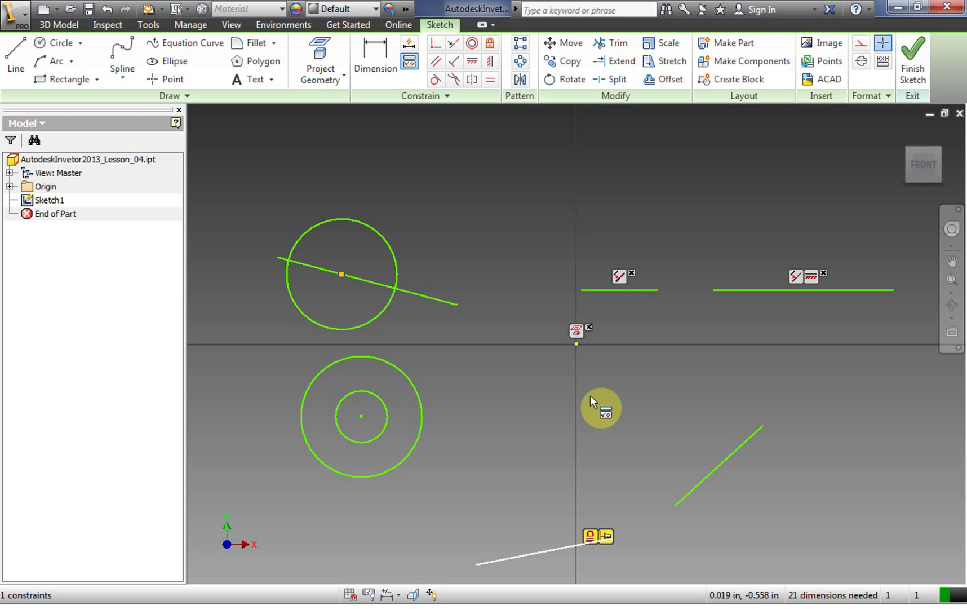
{"action": "right_click", "coordinate": [522, 442]}
{"action": "left_click", "coordinate": [570, 443]}
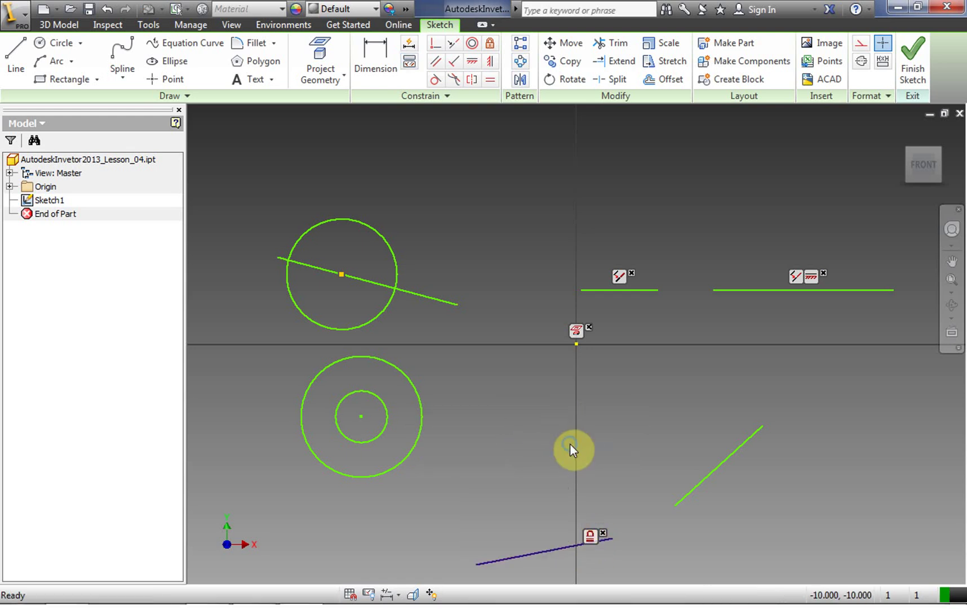
Step: Show all sketch constraints, and make the steeper line below the horizontal axis collinear with the fixed line
{"action": "right_click", "coordinate": [570, 443]}
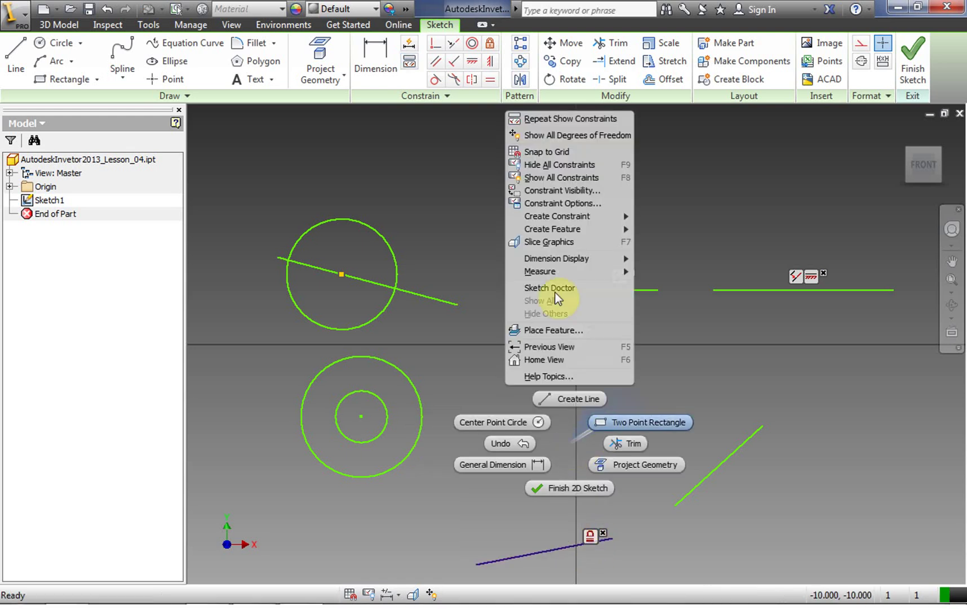
{"action": "left_click", "coordinate": [558, 177]}
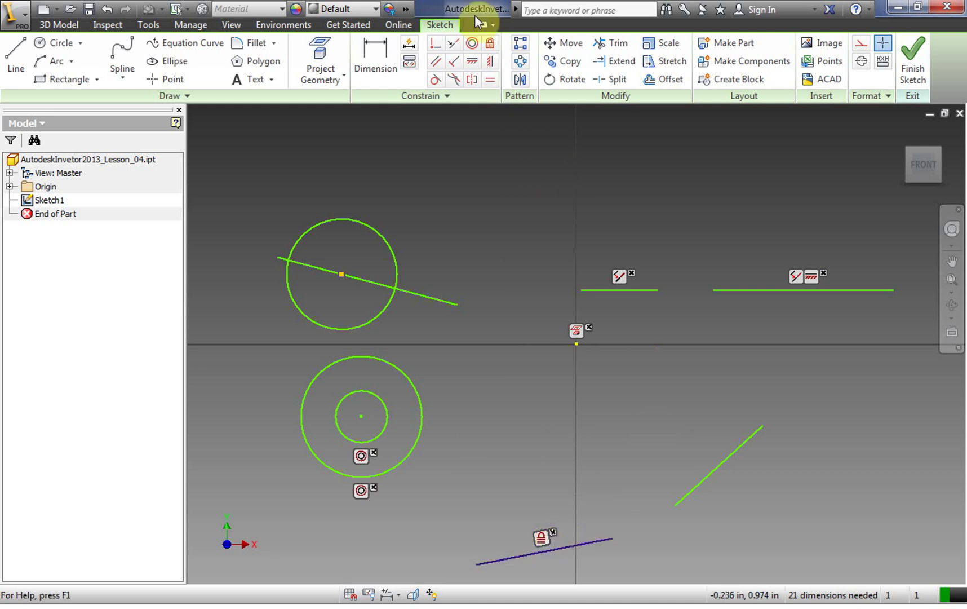
{"action": "left_click", "coordinate": [454, 44]}
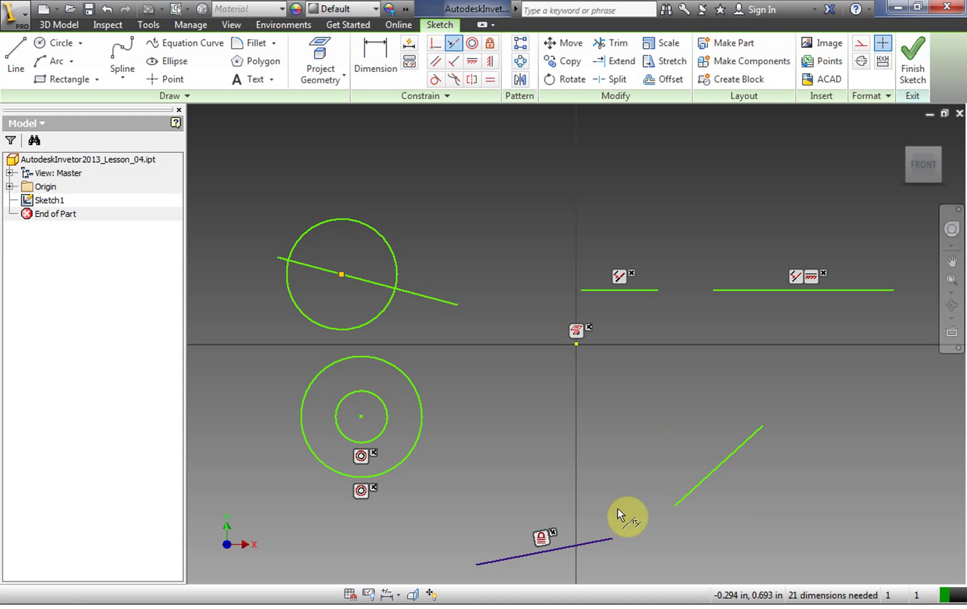
{"action": "left_click", "coordinate": [607, 540]}
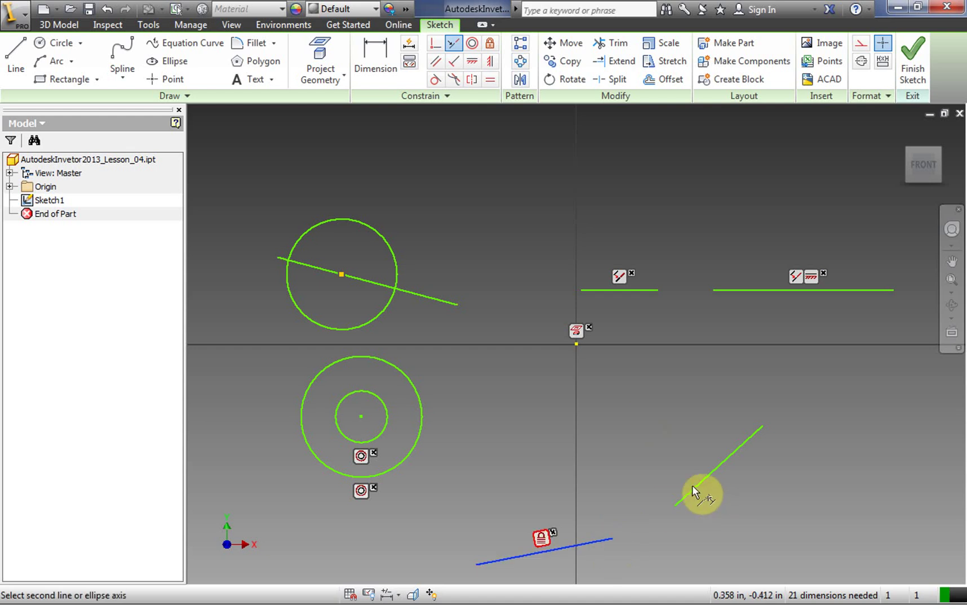
{"action": "left_click", "coordinate": [694, 486]}
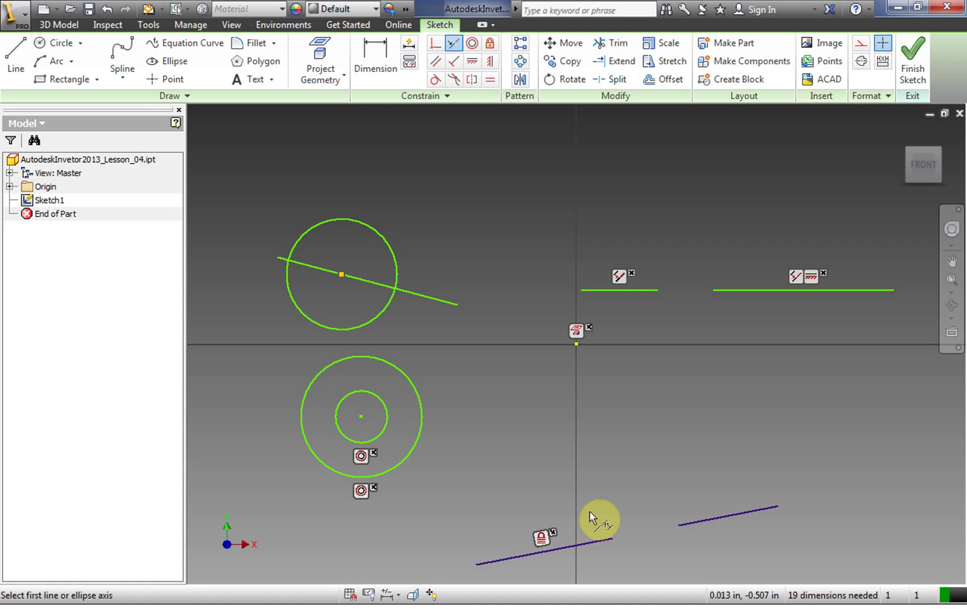
{"action": "right_click", "coordinate": [591, 488]}
{"action": "left_click", "coordinate": [646, 484]}
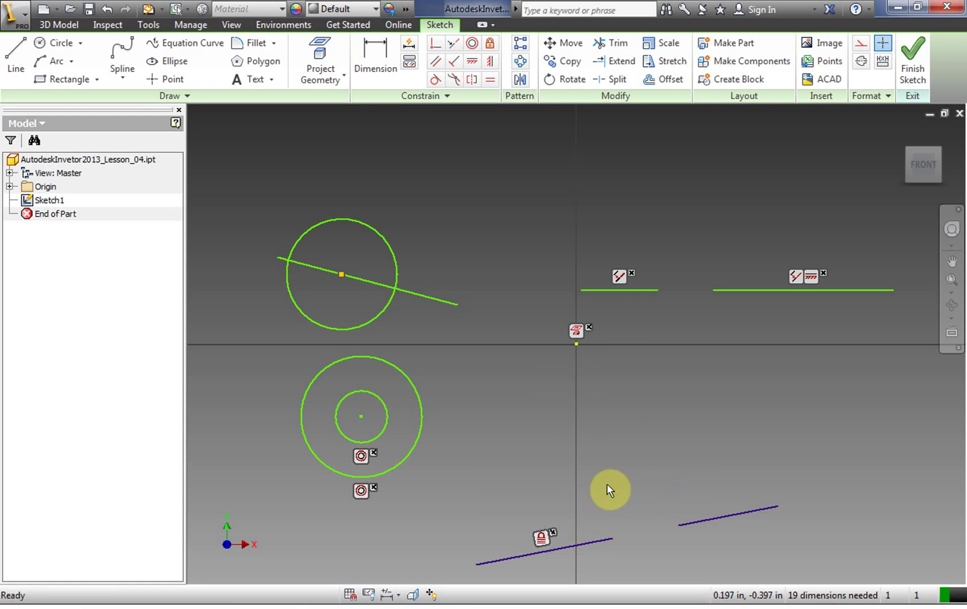
Step: Hide all constraint symbols in the sketch, and show them all again to include the collinear pair
{"action": "right_click", "coordinate": [539, 540]}
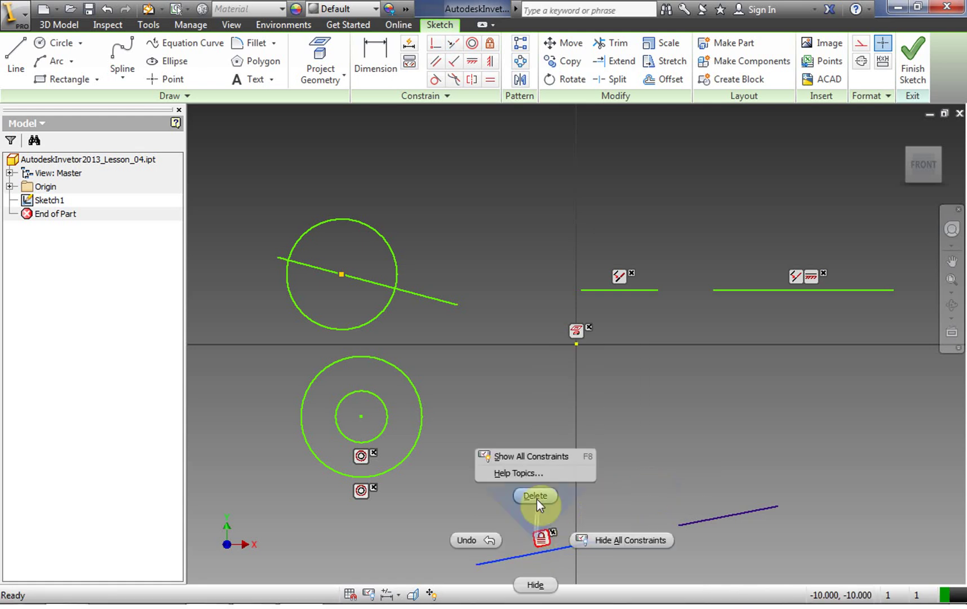
{"action": "left_click", "coordinate": [611, 509]}
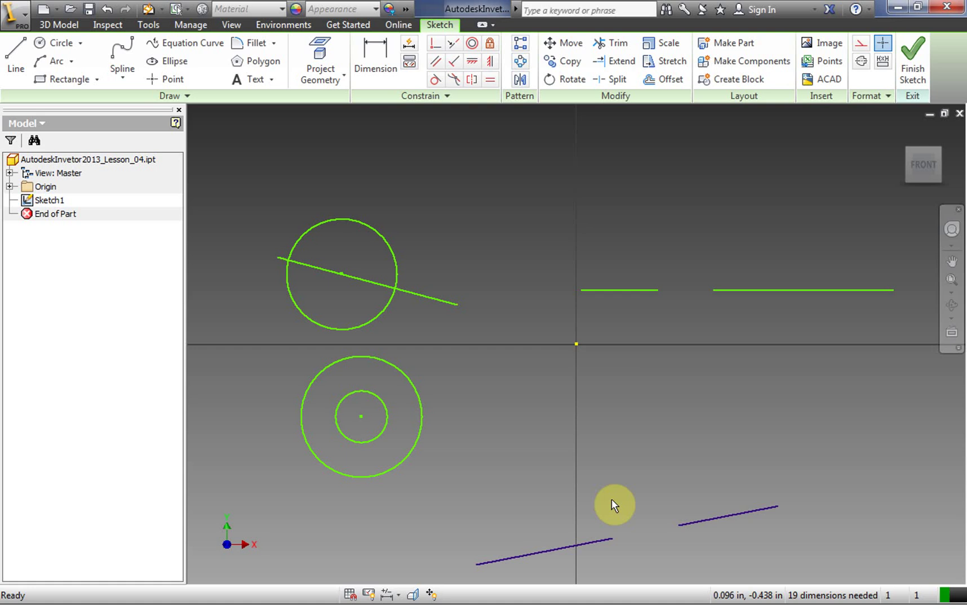
{"action": "right_click", "coordinate": [547, 423]}
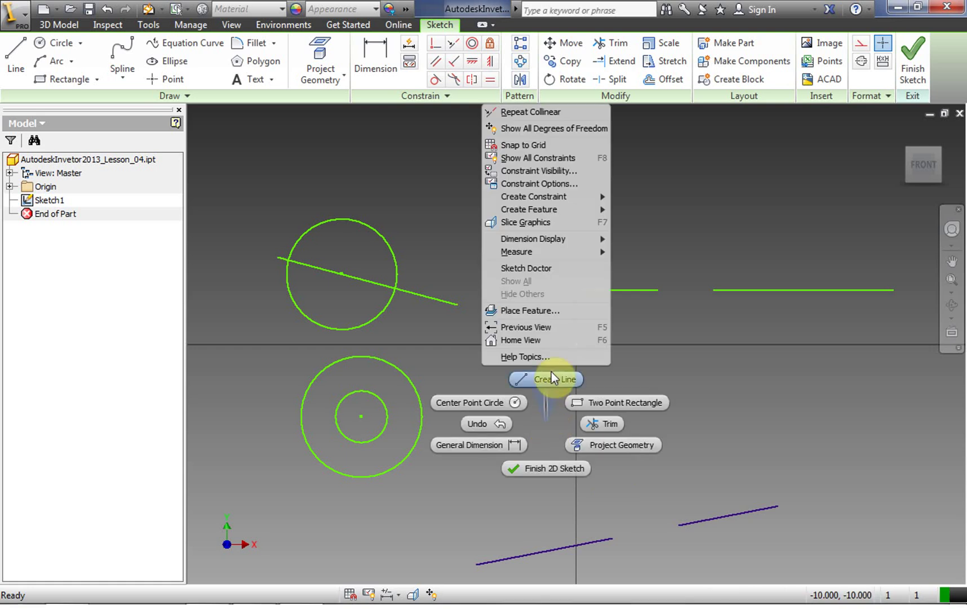
{"action": "left_click", "coordinate": [542, 159]}
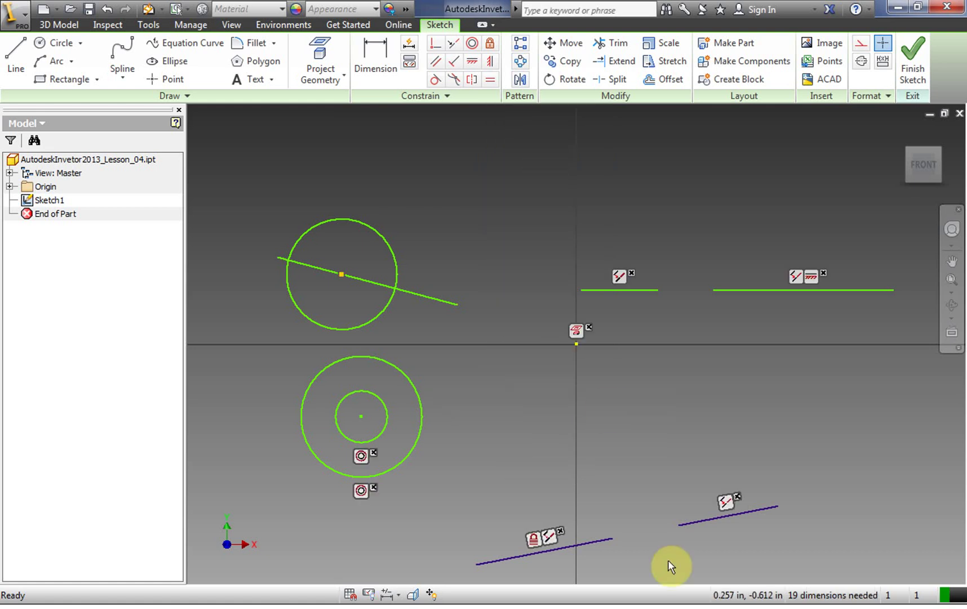
Step: Hide the constraint symbols on the fixed line only, and redisplay all constraints
{"action": "left_click", "coordinate": [561, 530]}
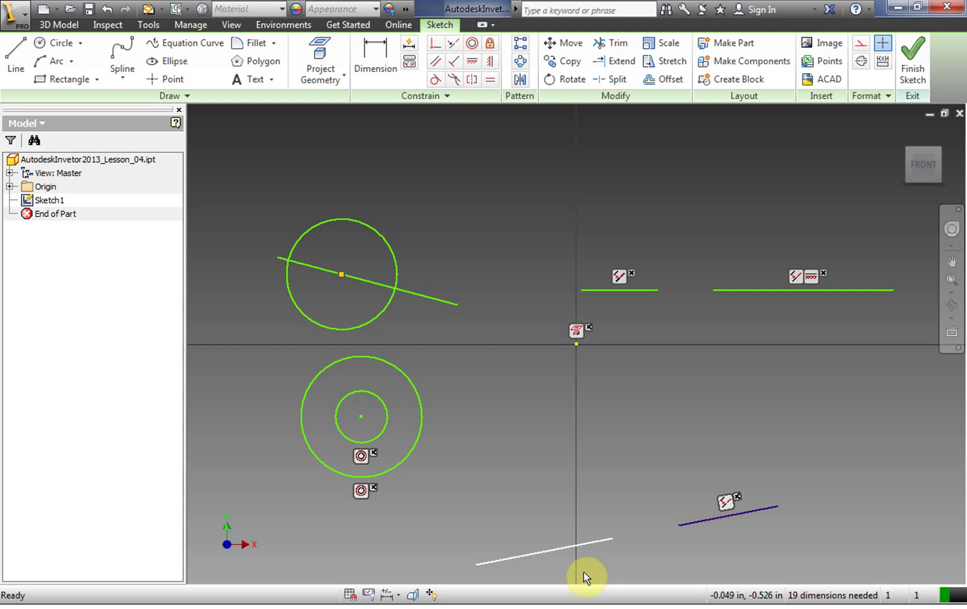
{"action": "right_click", "coordinate": [548, 476]}
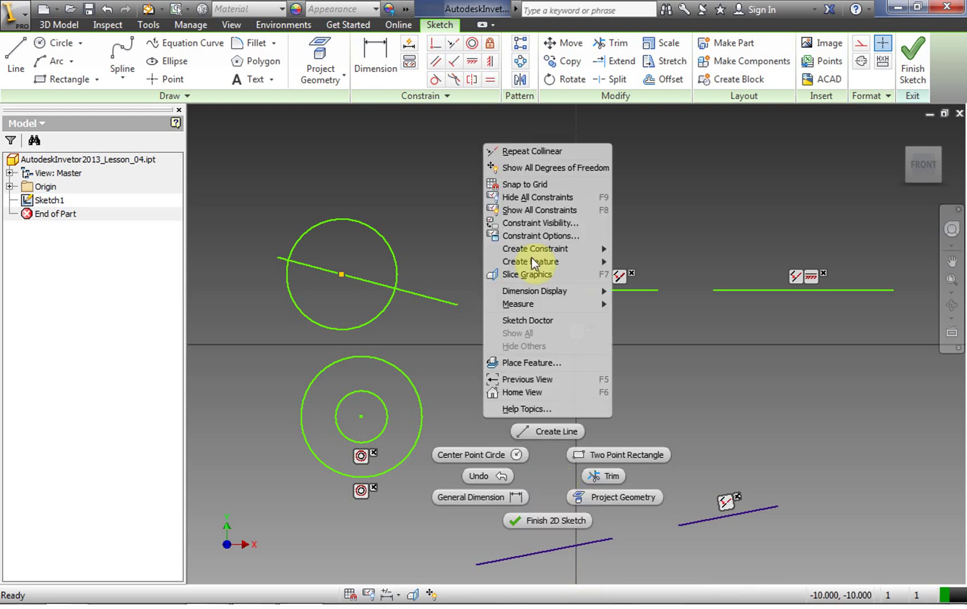
{"action": "left_click", "coordinate": [531, 209]}
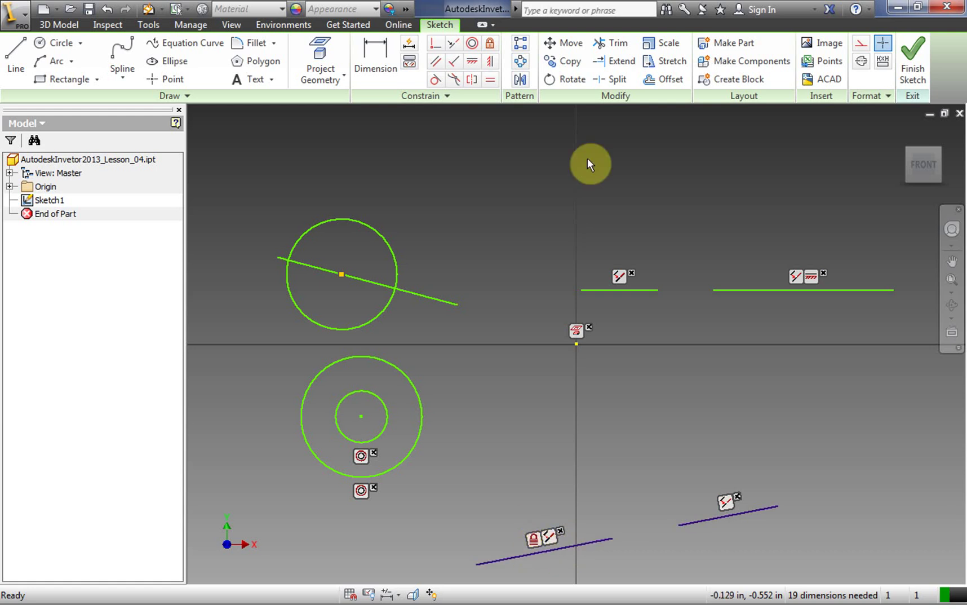
Step: Delete the Fix constraint from the collinear line crossing the vertical axis, keeping its Collinear constraint
{"action": "right_click", "coordinate": [534, 543]}
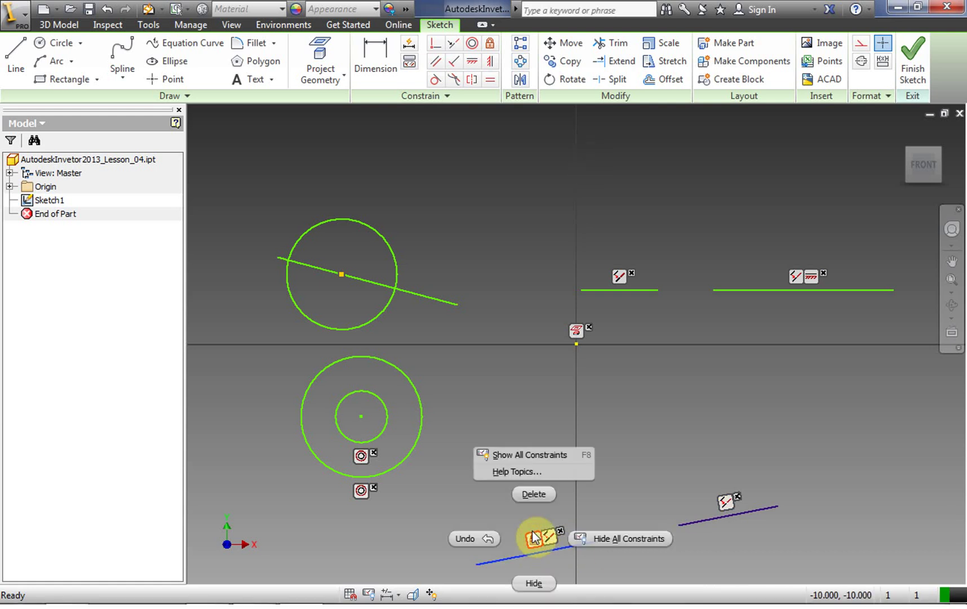
{"action": "left_click", "coordinate": [541, 493]}
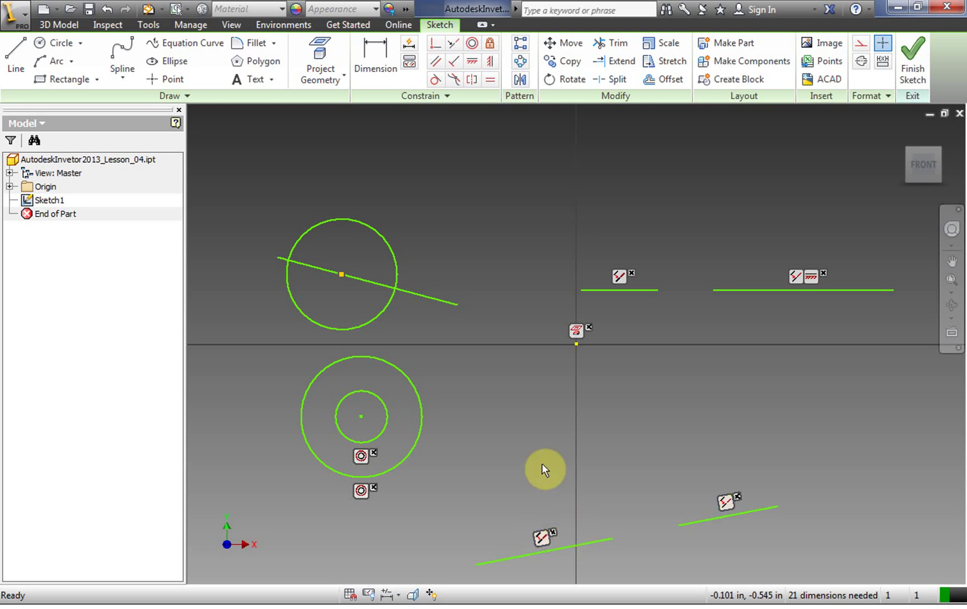
{"action": "right_click", "coordinate": [505, 441]}
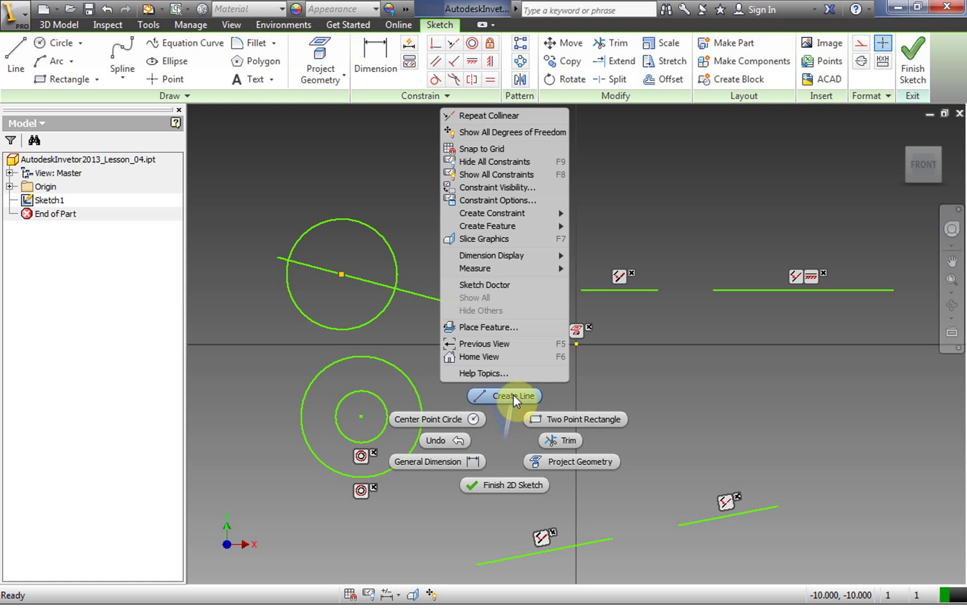
{"action": "left_click", "coordinate": [647, 385]}
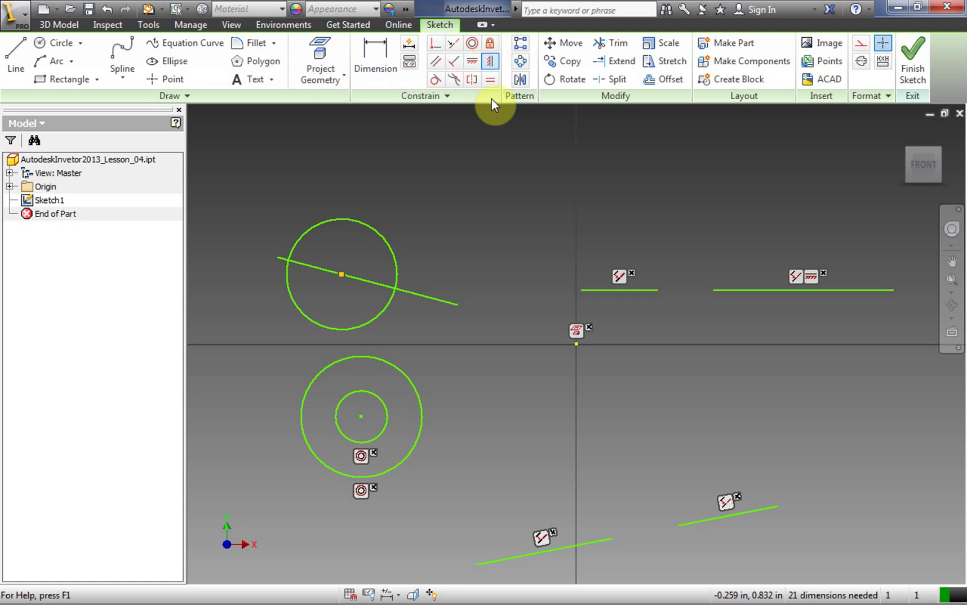
Step: Sketch two separate slanted lines between the upper circle and the vertical axis, with the longer second line parallel to the first
{"action": "left_click", "coordinate": [16, 59]}
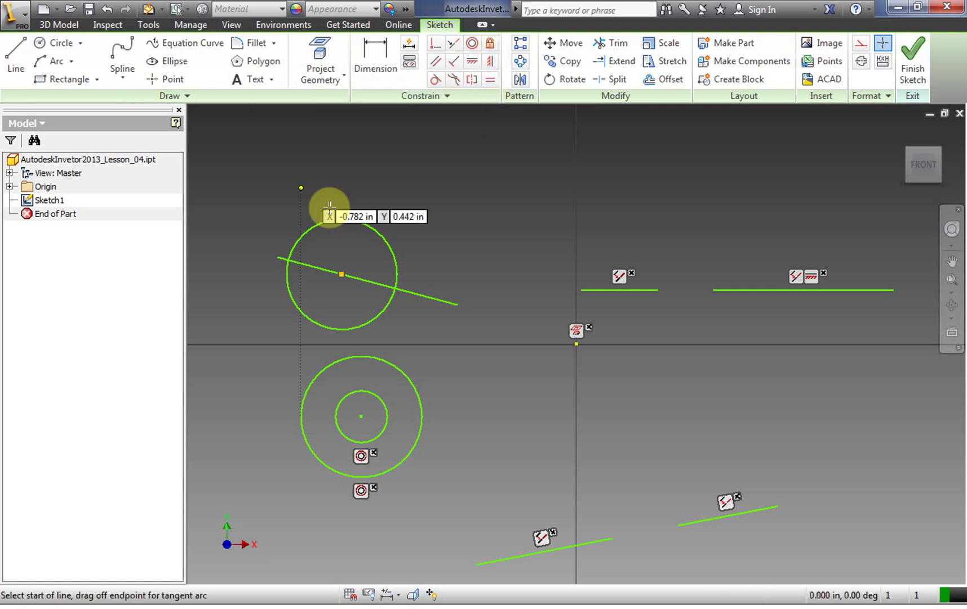
{"action": "left_click", "coordinate": [466, 241]}
{"action": "left_click", "coordinate": [504, 175]}
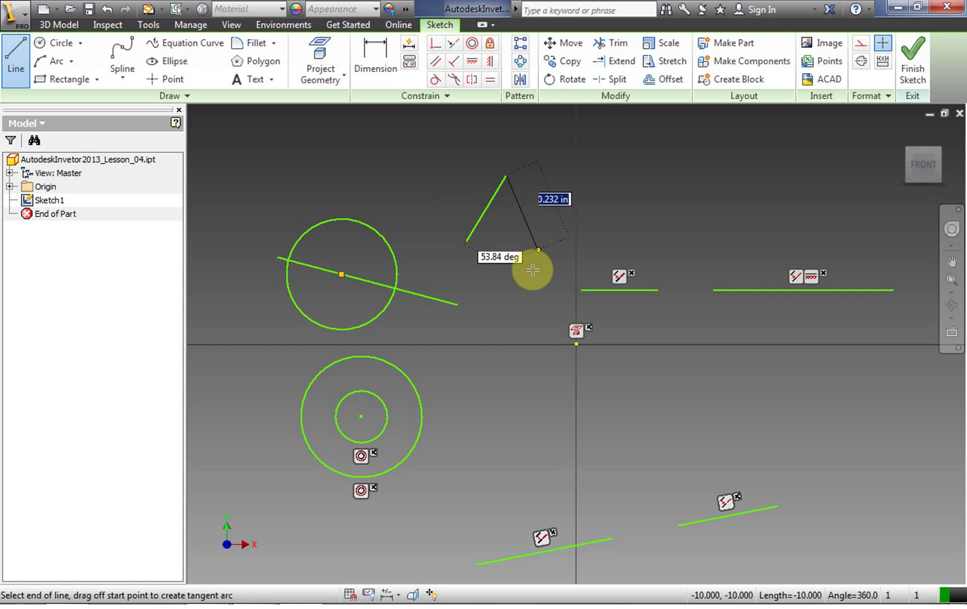
{"action": "left_click", "coordinate": [509, 173]}
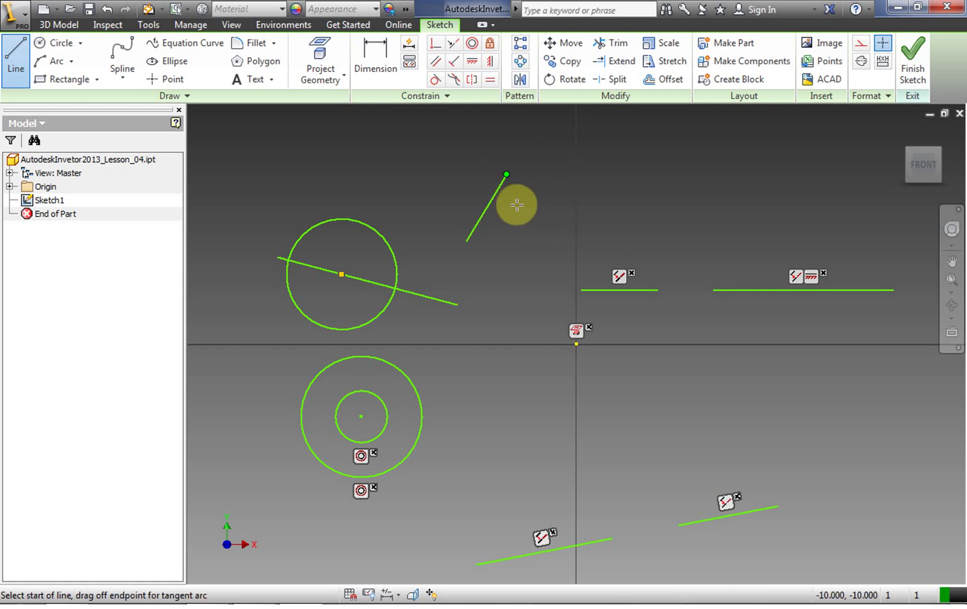
{"action": "left_click", "coordinate": [520, 289]}
{"action": "double_click", "coordinate": [575, 196]}
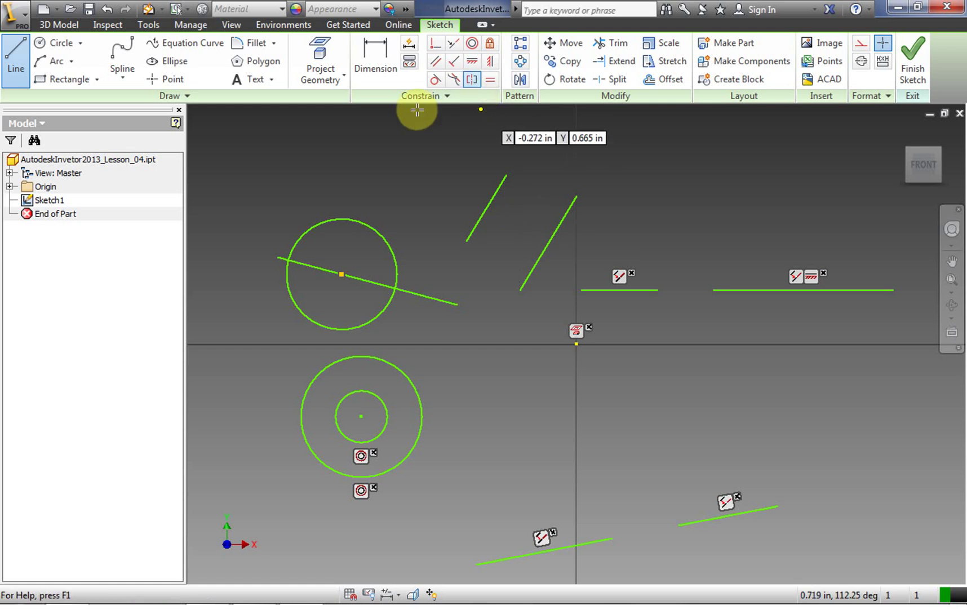
Step: Try to apply a Parallel constraint between the two slanted lines above the horizontal axis
{"action": "left_click", "coordinate": [435, 62]}
{"action": "left_click", "coordinate": [491, 197]}
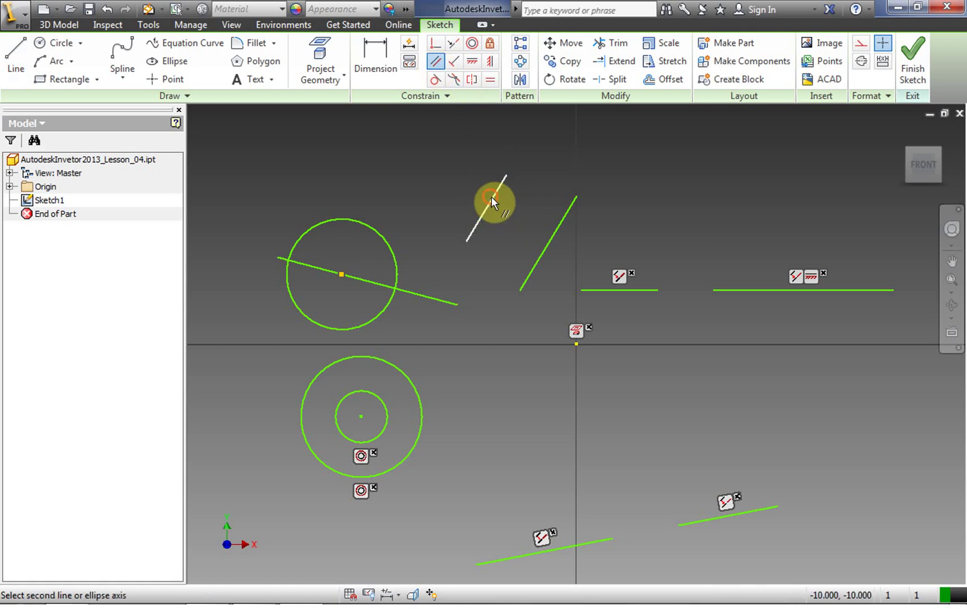
{"action": "left_click", "coordinate": [554, 232]}
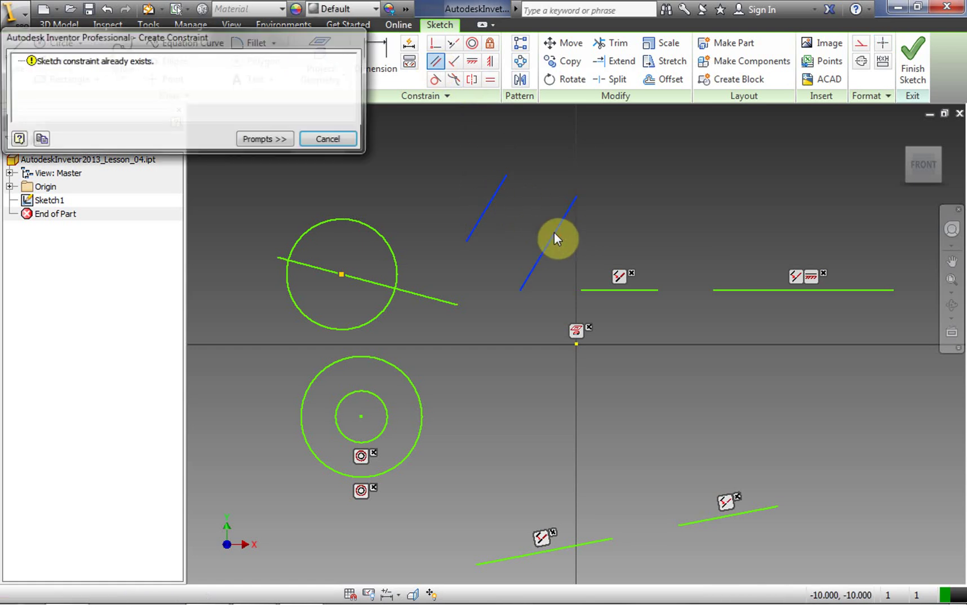
{"action": "left_click", "coordinate": [334, 140]}
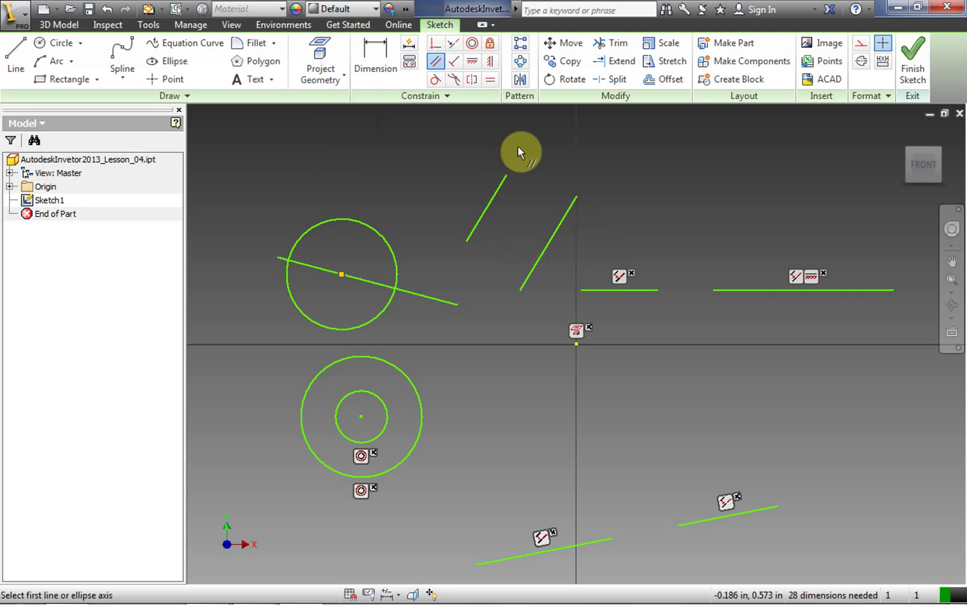
{"action": "right_click", "coordinate": [441, 166]}
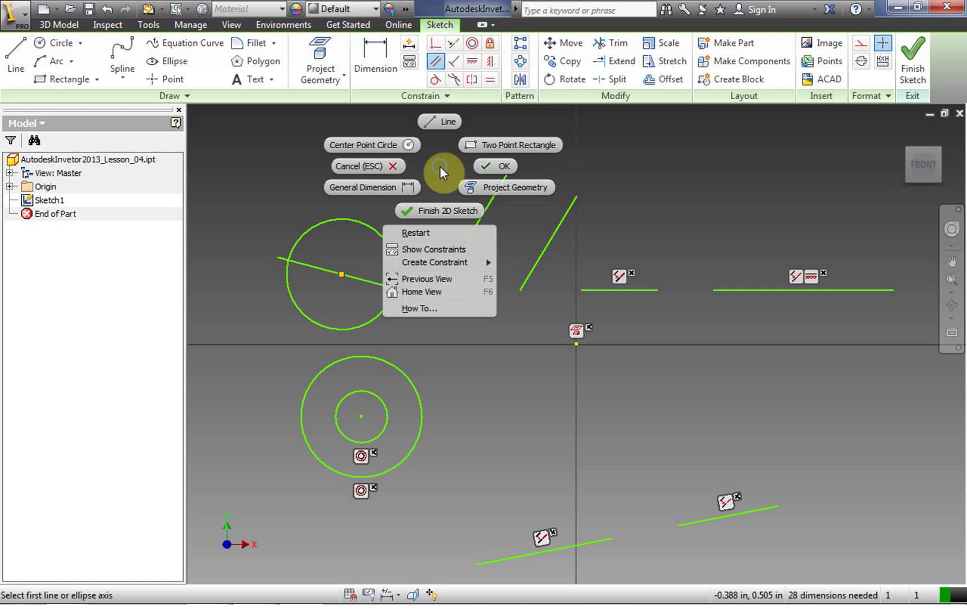
{"action": "left_click", "coordinate": [496, 165]}
Step: Show all constraints to check the two slanted lines, and delete the longer line nearer the vertical axis
{"action": "right_click", "coordinate": [481, 192]}
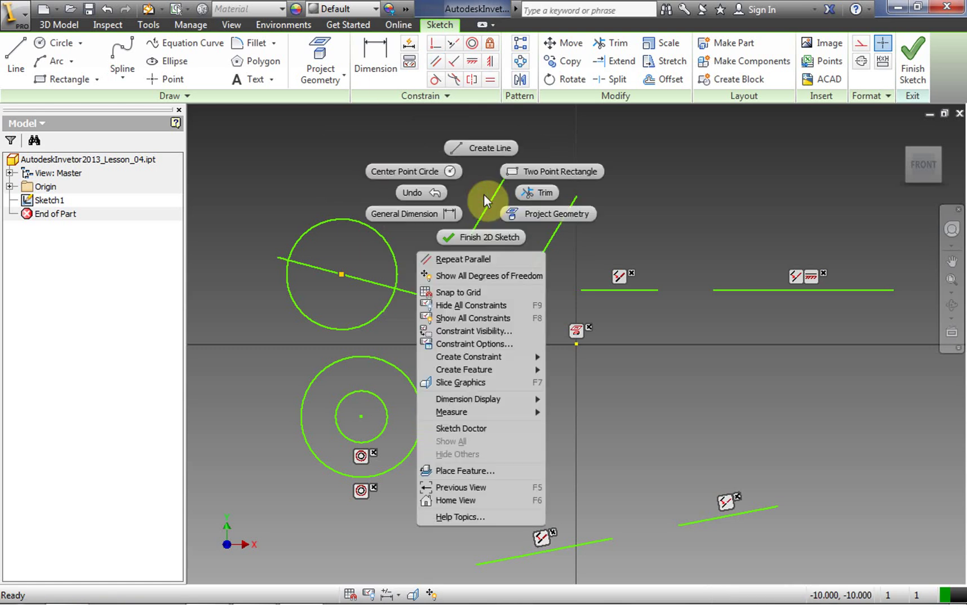
{"action": "left_click", "coordinate": [487, 319]}
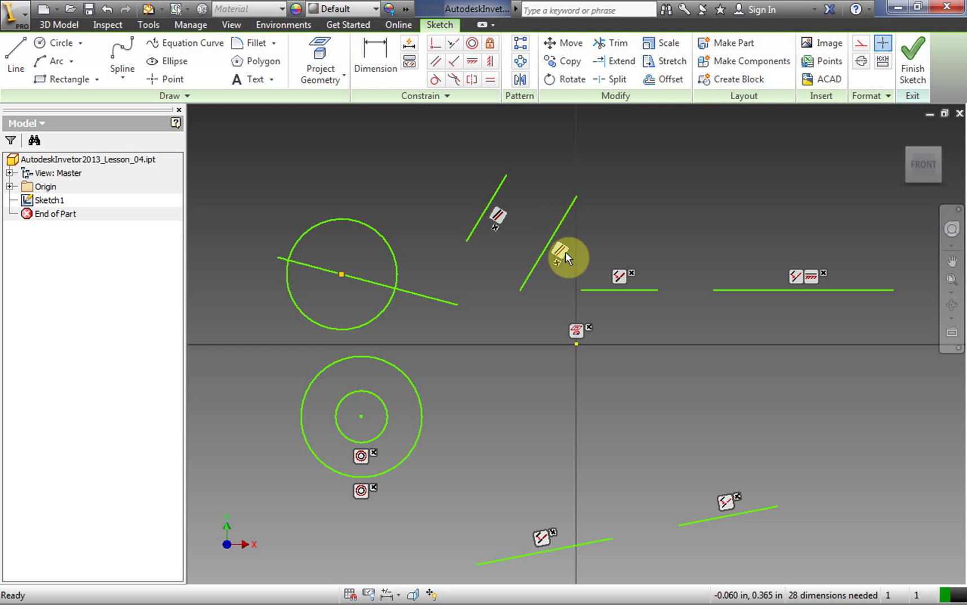
{"action": "right_click", "coordinate": [556, 223]}
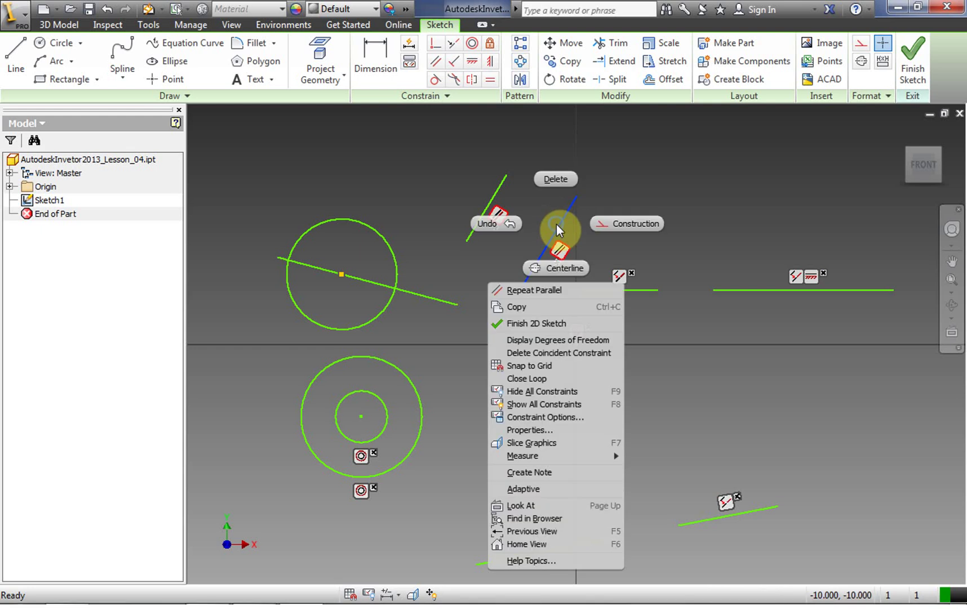
{"action": "left_click", "coordinate": [556, 180]}
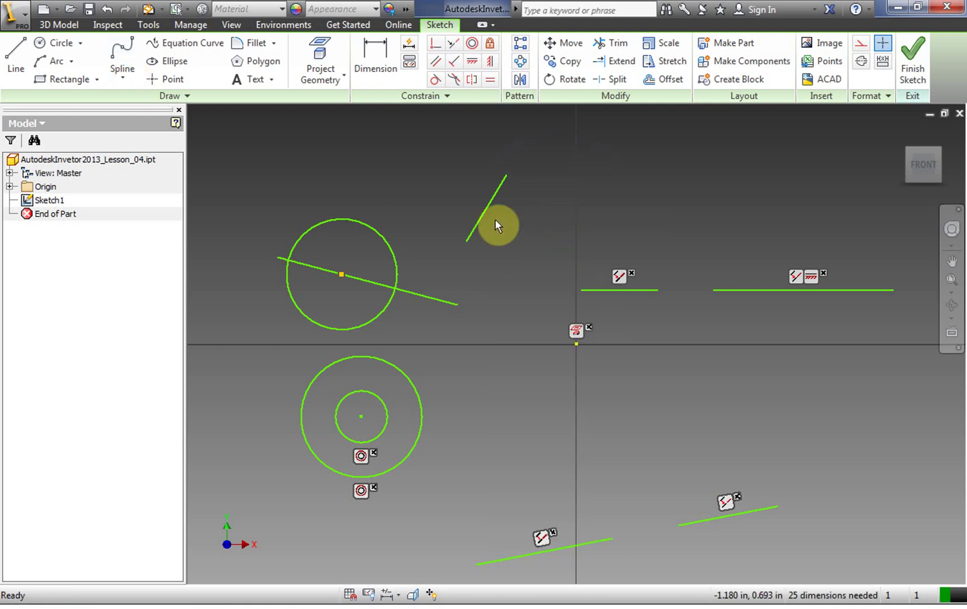
Step: Sketch a slanted line about 0.37 in long between the short slanted line and the vertical axis, at a visibly different angle from it
{"action": "key", "text": "l"}
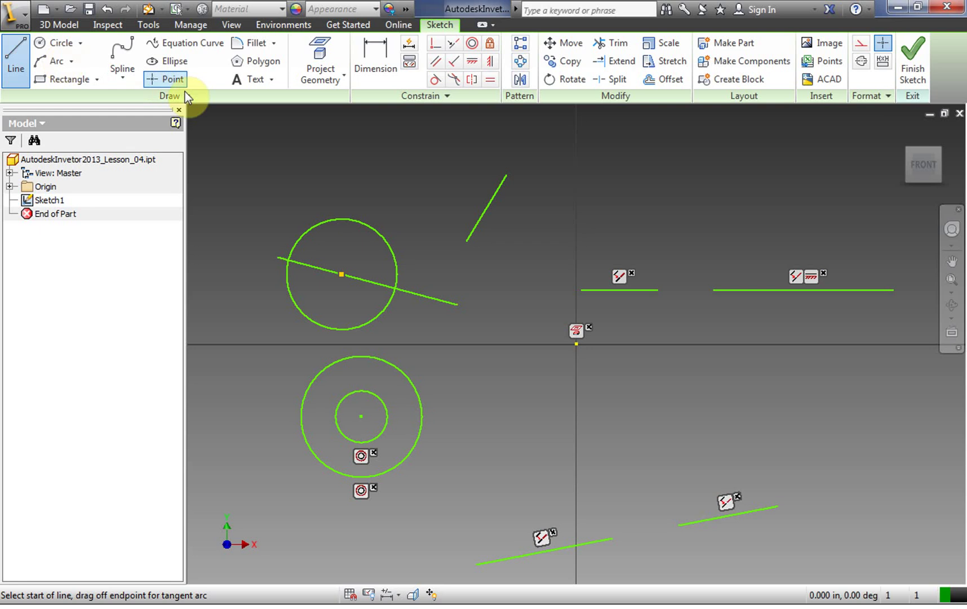
{"action": "left_click", "coordinate": [513, 261]}
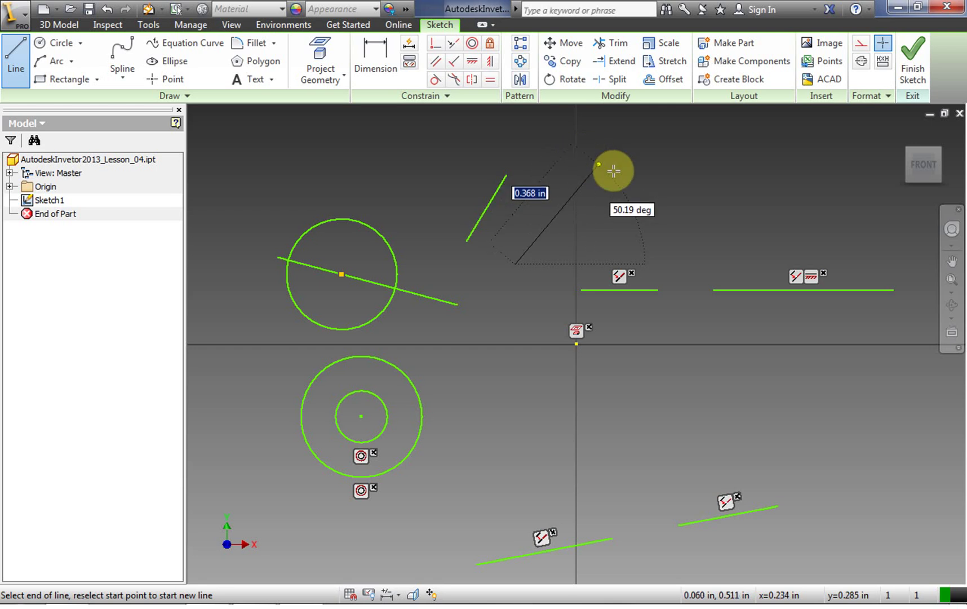
{"action": "left_click", "coordinate": [597, 162]}
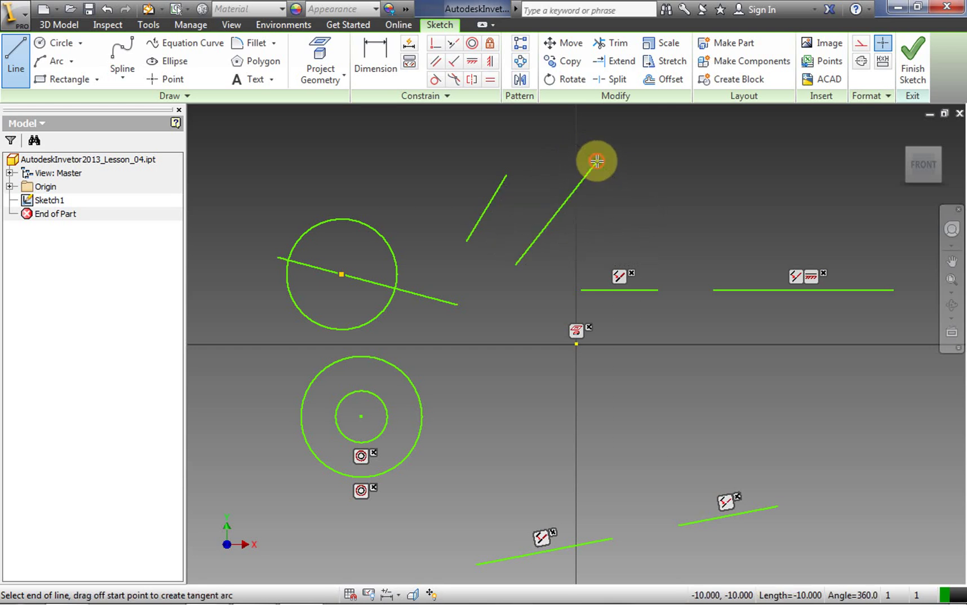
{"action": "right_click", "coordinate": [633, 173]}
{"action": "left_click", "coordinate": [680, 173]}
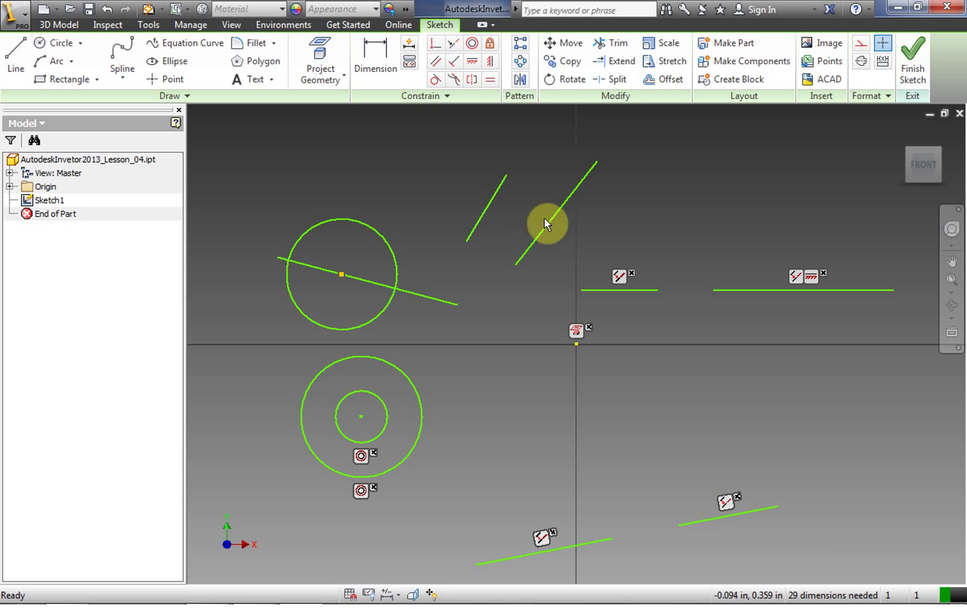
Step: Apply a Parallel constraint between the short slanted line and the longer one nearer the vertical axis
{"action": "left_click", "coordinate": [435, 61]}
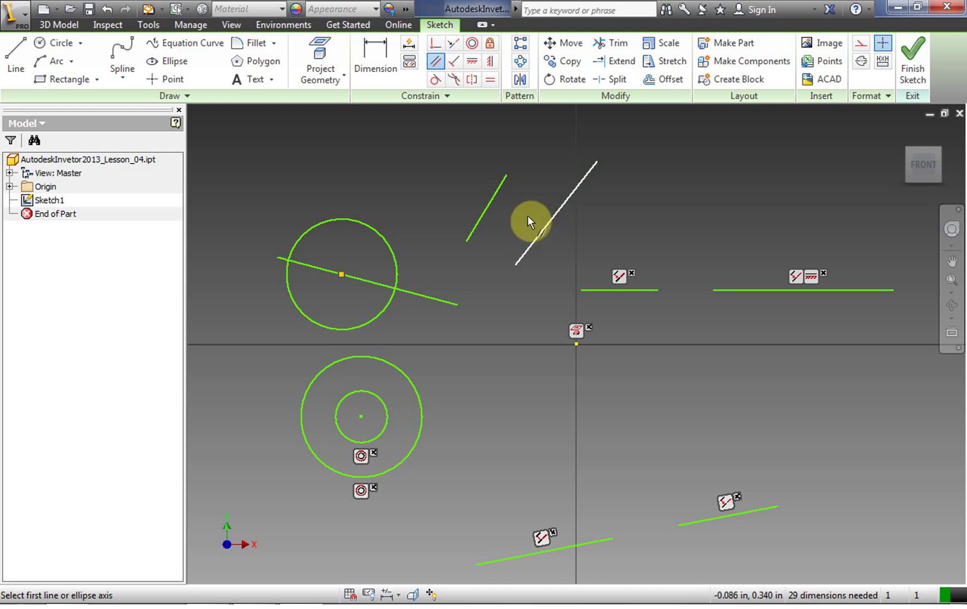
{"action": "left_click", "coordinate": [489, 204]}
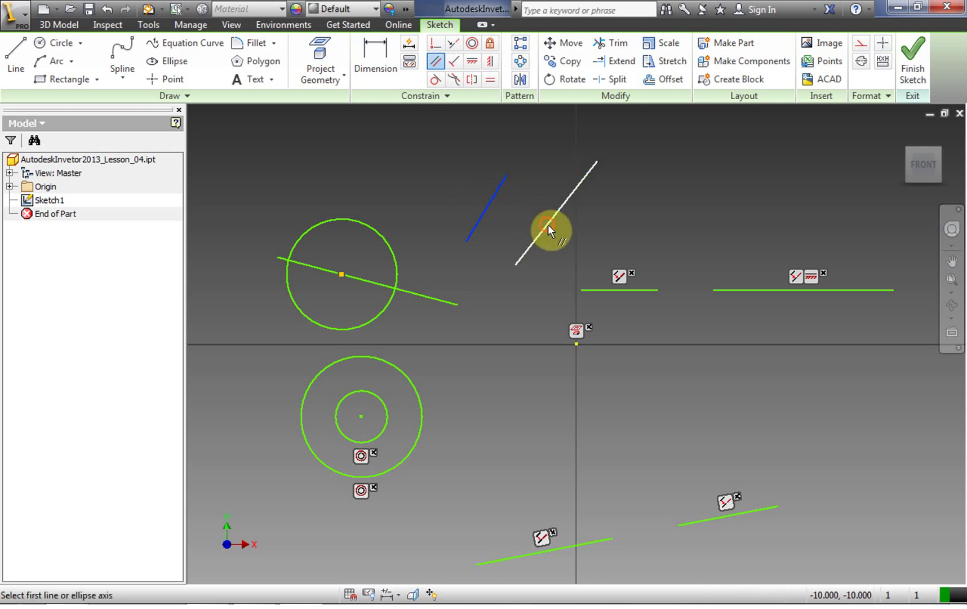
{"action": "left_click", "coordinate": [546, 226]}
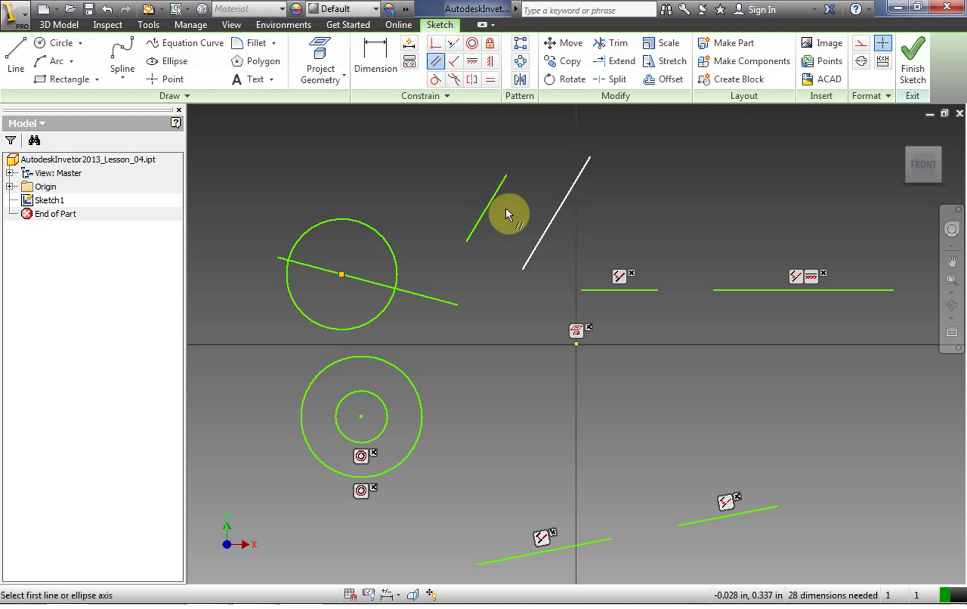
Step: Sketch two separate slanted lines, parallel to each other, above the longer horizontal collinear line beyond the vertical axis
{"action": "left_click", "coordinate": [21, 61]}
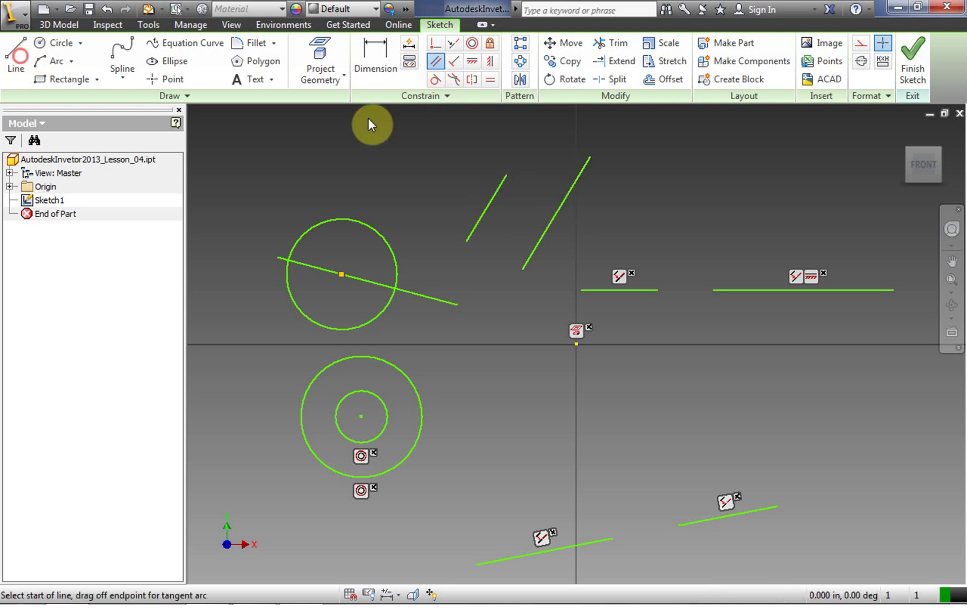
{"action": "left_click", "coordinate": [694, 233]}
{"action": "left_click", "coordinate": [745, 180]}
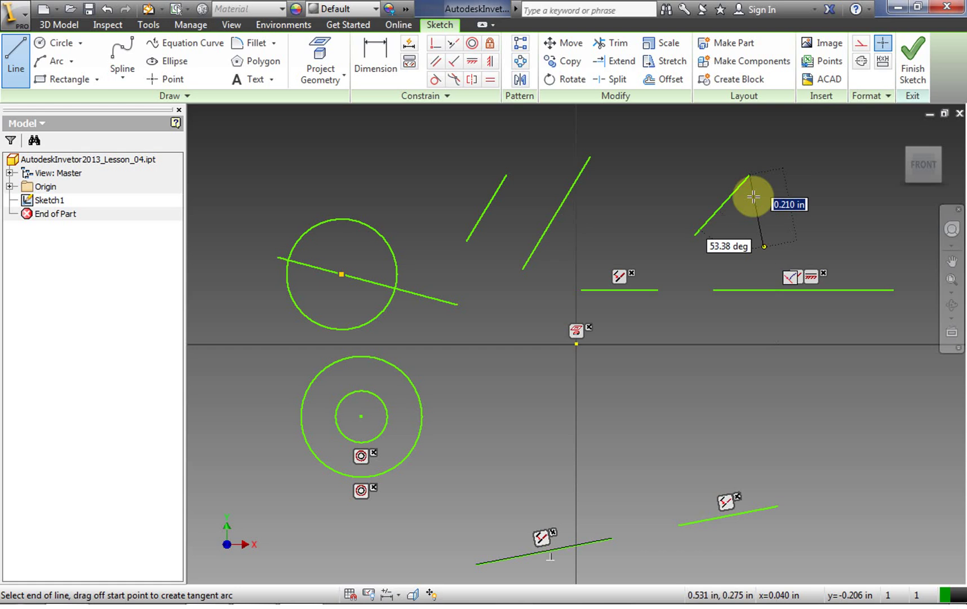
{"action": "left_click", "coordinate": [746, 179]}
{"action": "left_click", "coordinate": [757, 256]}
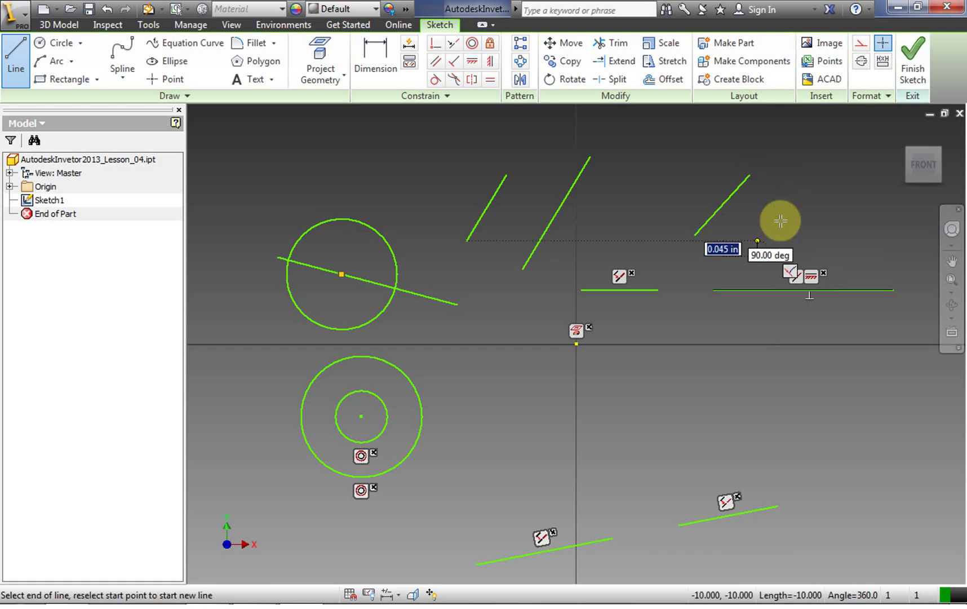
{"action": "left_click", "coordinate": [806, 206]}
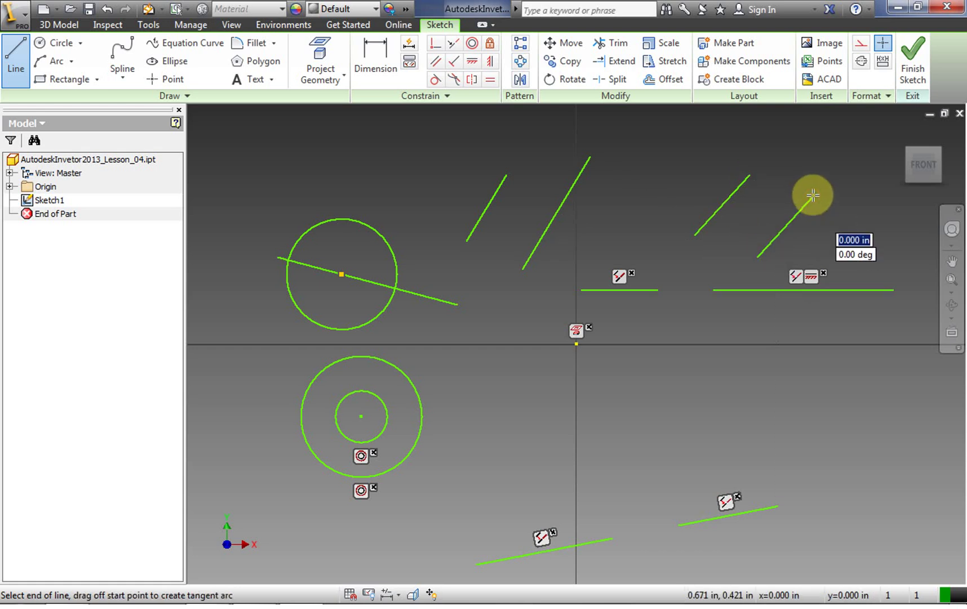
{"action": "left_click", "coordinate": [814, 195]}
{"action": "left_click", "coordinate": [811, 194]}
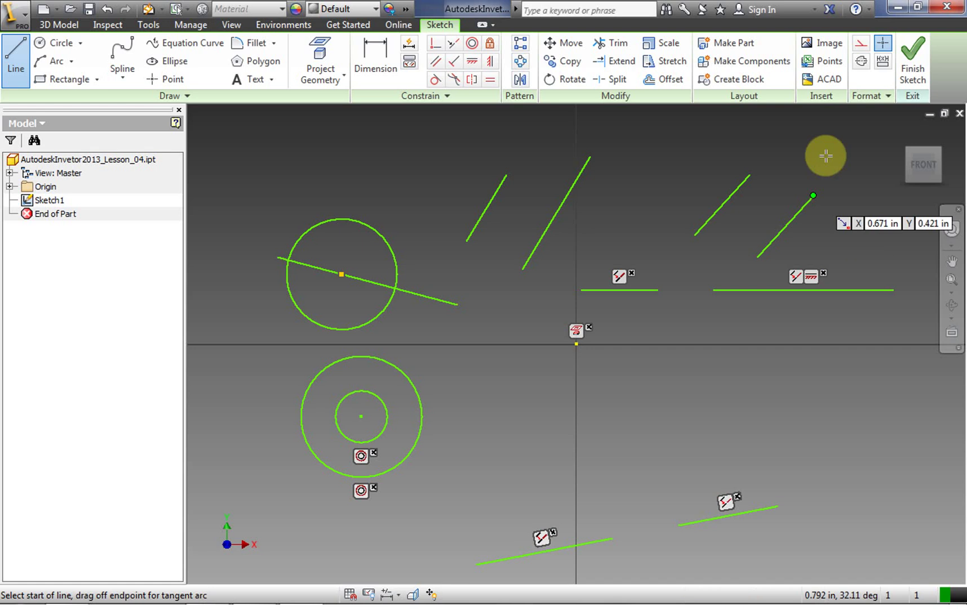
Step: Try to apply a Perpendicular constraint between the two slanted lines above the longer horizontal line
{"action": "left_click", "coordinate": [454, 61]}
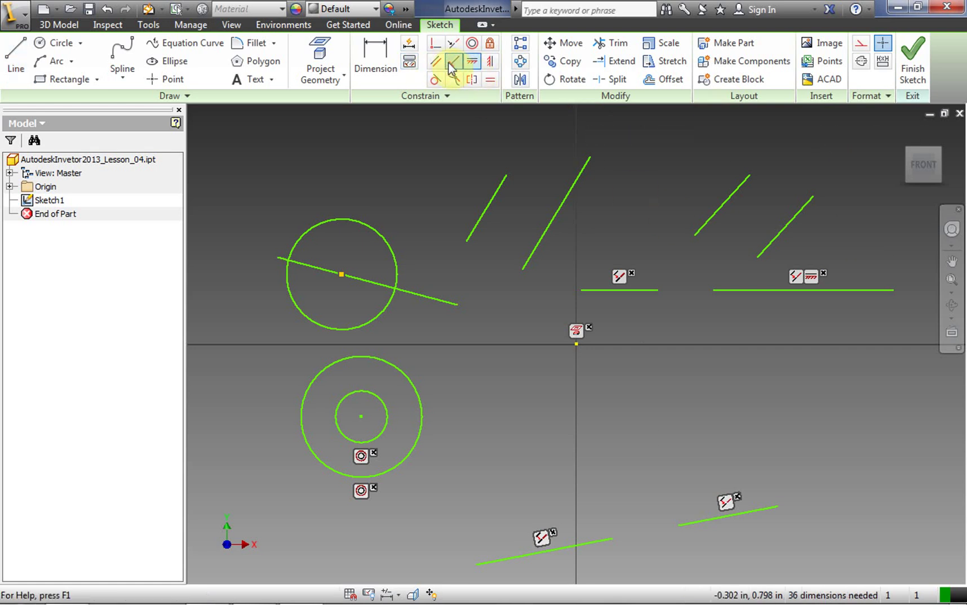
{"action": "left_click", "coordinate": [723, 206]}
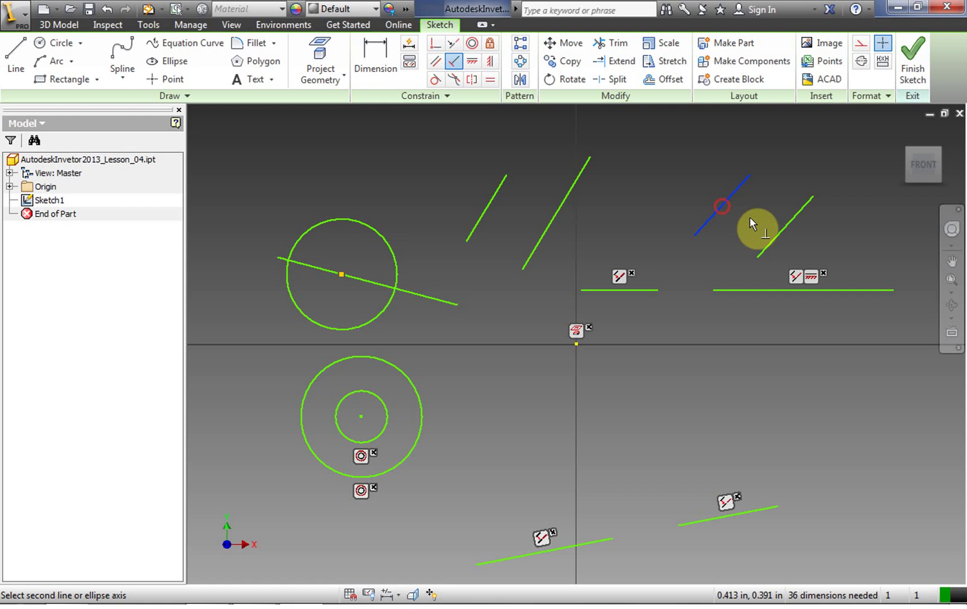
{"action": "left_click", "coordinate": [781, 229]}
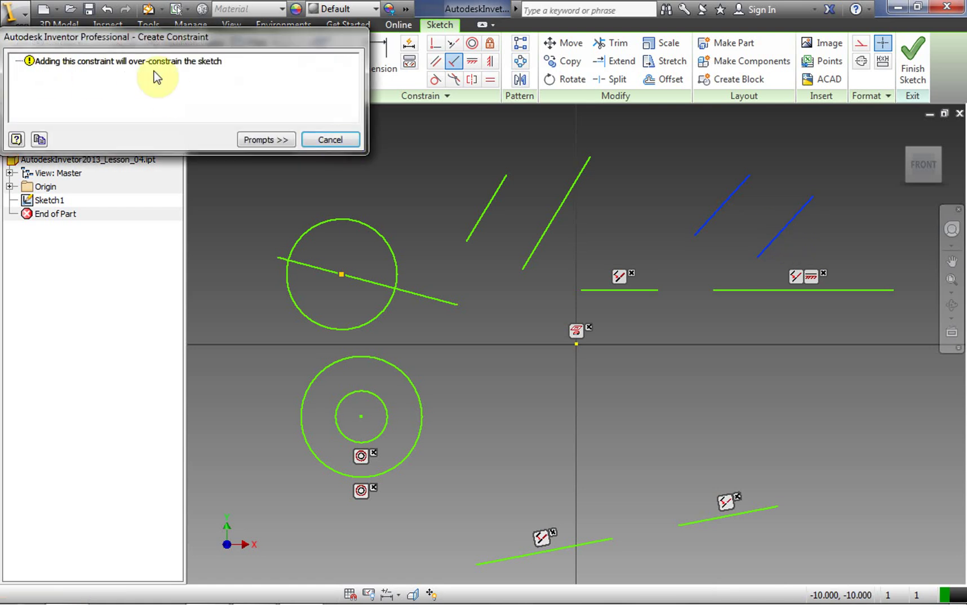
{"action": "left_click", "coordinate": [332, 140]}
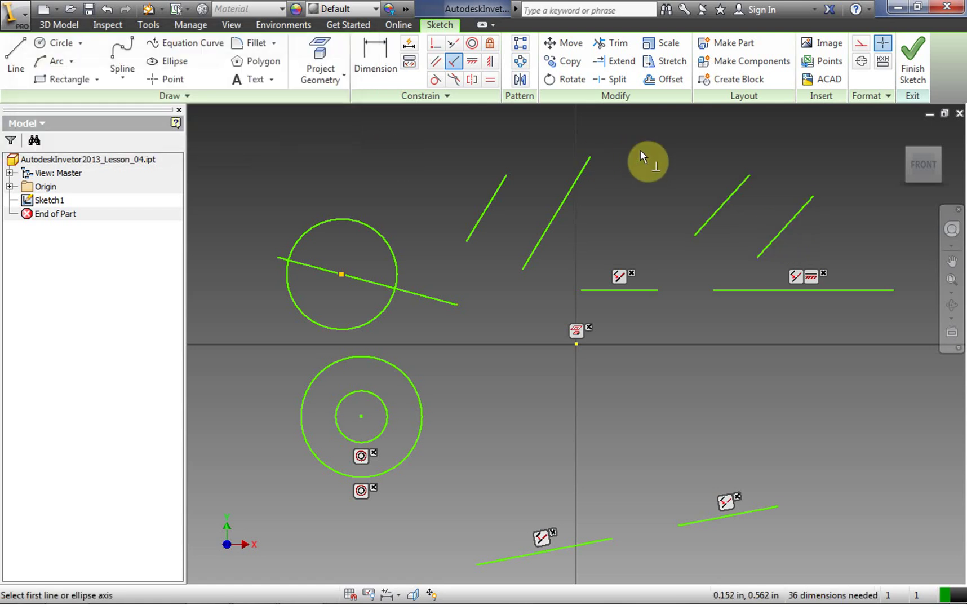
{"action": "right_click", "coordinate": [642, 151]}
{"action": "left_click", "coordinate": [699, 151]}
Step: Show all constraints and delete the slanted line farther from the vertical axis above the longer horizontal line
{"action": "right_click", "coordinate": [647, 165]}
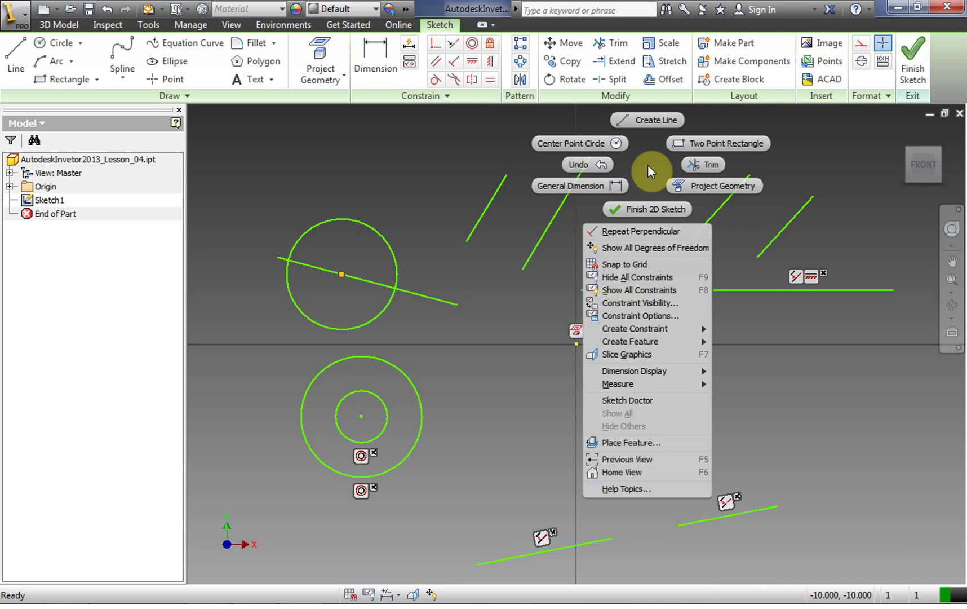
{"action": "left_click", "coordinate": [666, 290]}
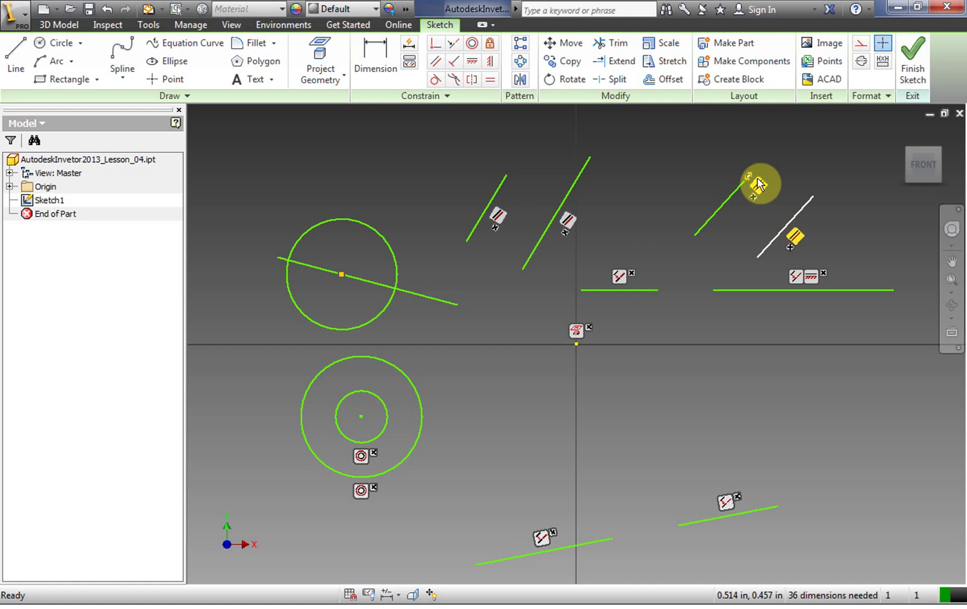
{"action": "right_click", "coordinate": [791, 224]}
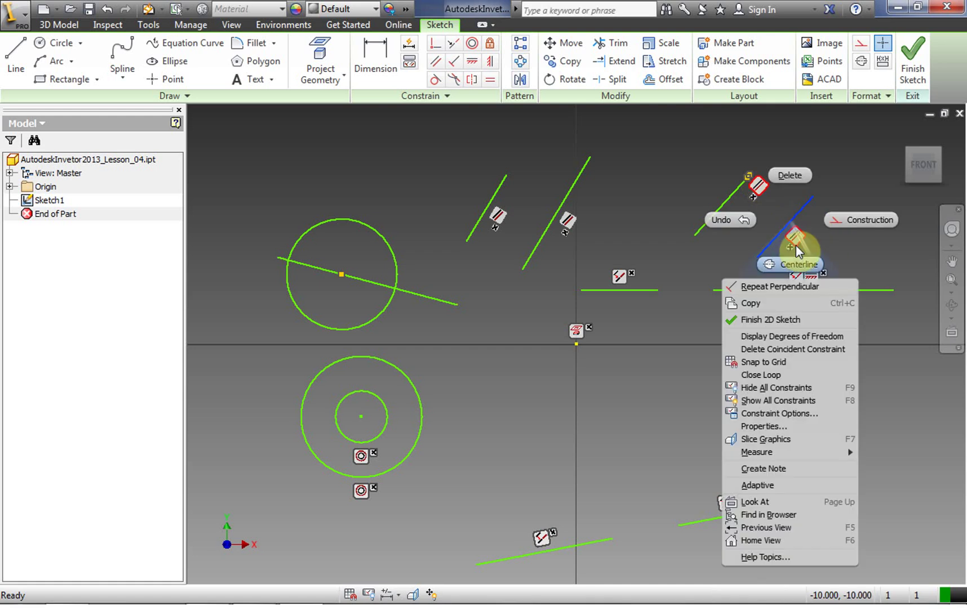
{"action": "left_click", "coordinate": [789, 173]}
Step: Sketch a short, slightly inclined line above the longer horizontal line, separate from the remaining slanted line
{"action": "left_click", "coordinate": [17, 54]}
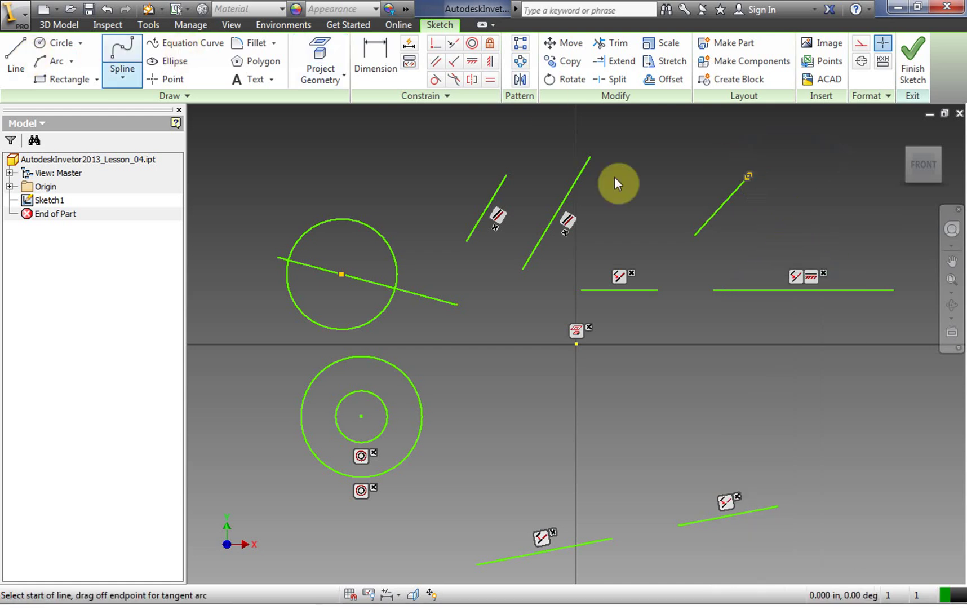
{"action": "left_click", "coordinate": [792, 219]}
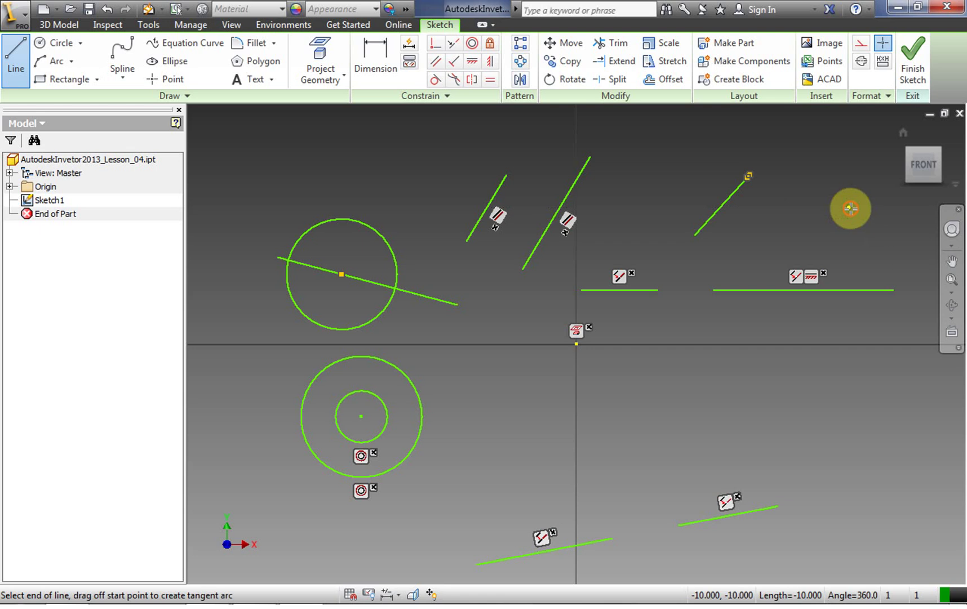
{"action": "double_click", "coordinate": [846, 210]}
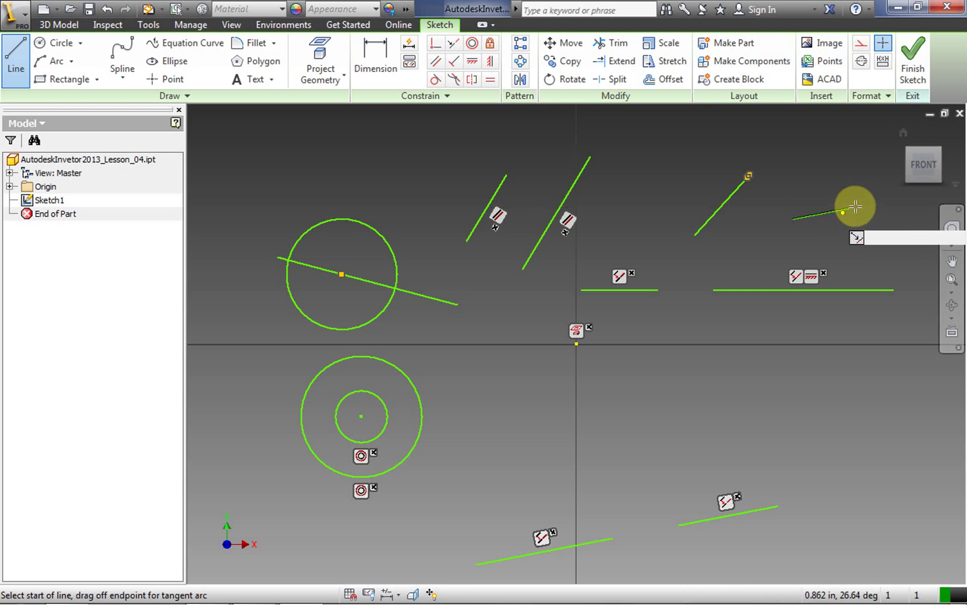
Step: Apply a Perpendicular constraint between the remaining slanted line and the short, slightly inclined line
{"action": "left_click", "coordinate": [453, 60]}
{"action": "left_click", "coordinate": [723, 203]}
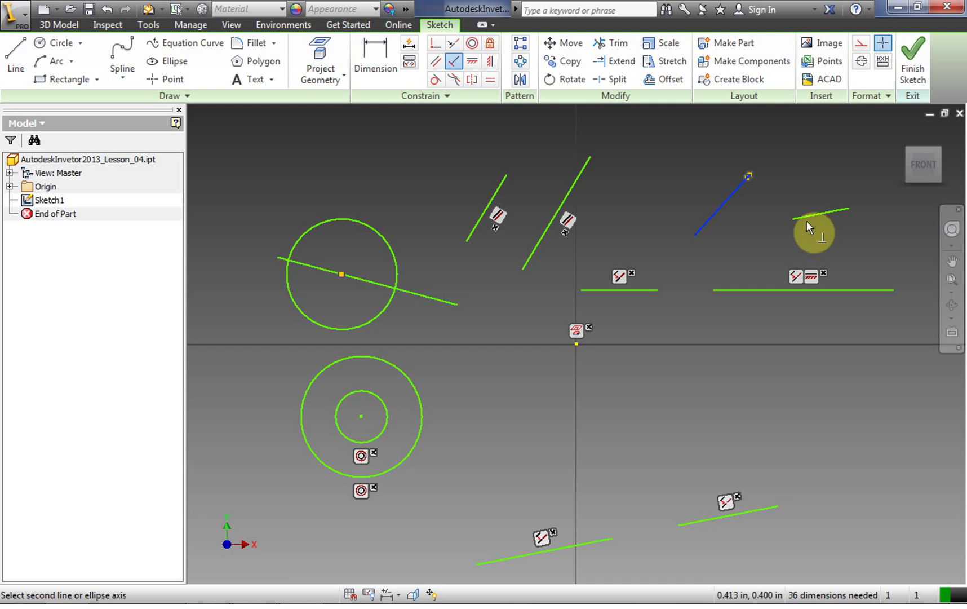
{"action": "left_click", "coordinate": [809, 217]}
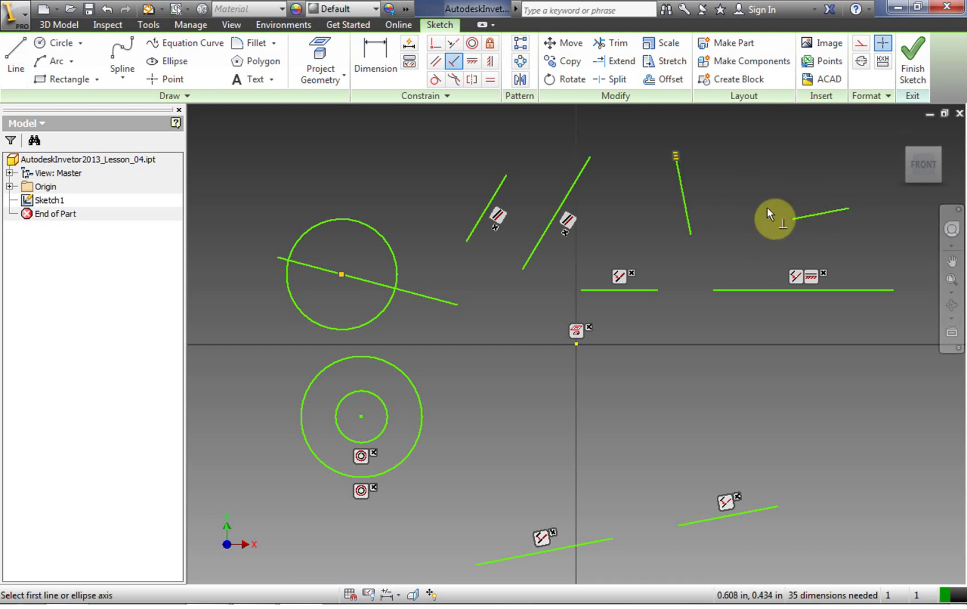
{"action": "right_click", "coordinate": [760, 195]}
{"action": "left_click", "coordinate": [813, 195]}
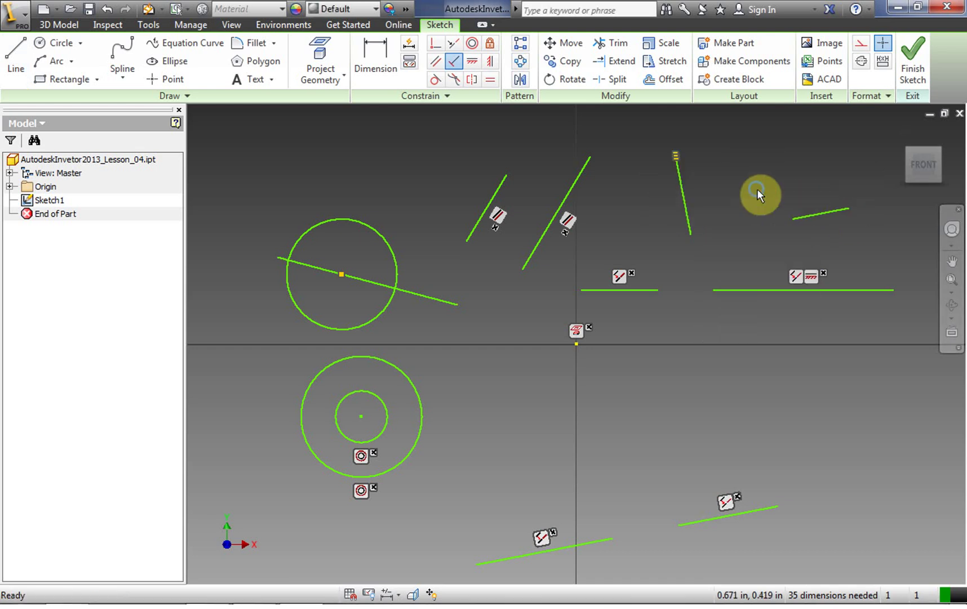
Step: Show all constraints and delete the Parallel constraint from the short inclined line, keeping its Perpendicular constraint
{"action": "right_click", "coordinate": [756, 188]}
{"action": "left_click", "coordinate": [749, 313]}
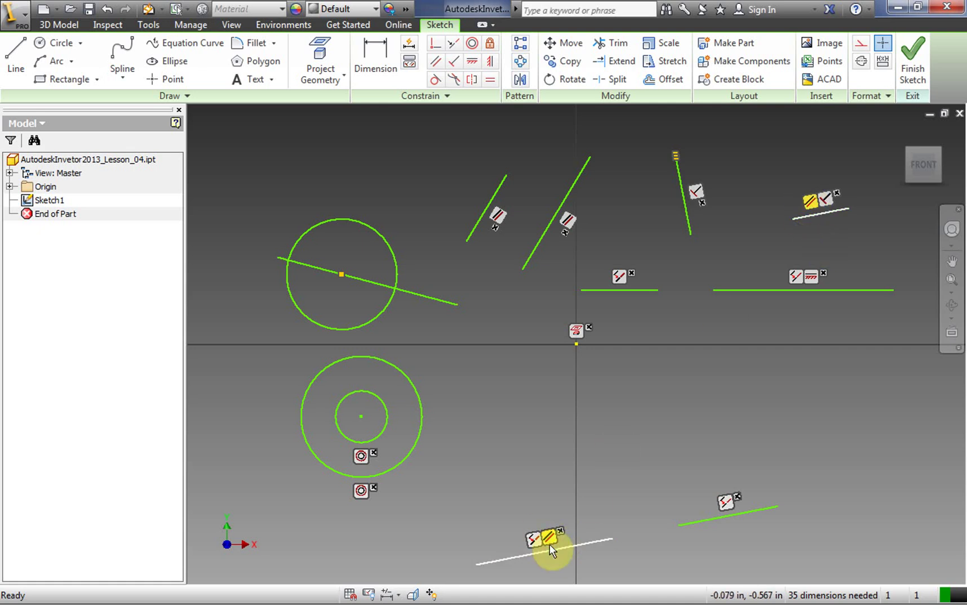
{"action": "right_click", "coordinate": [809, 201]}
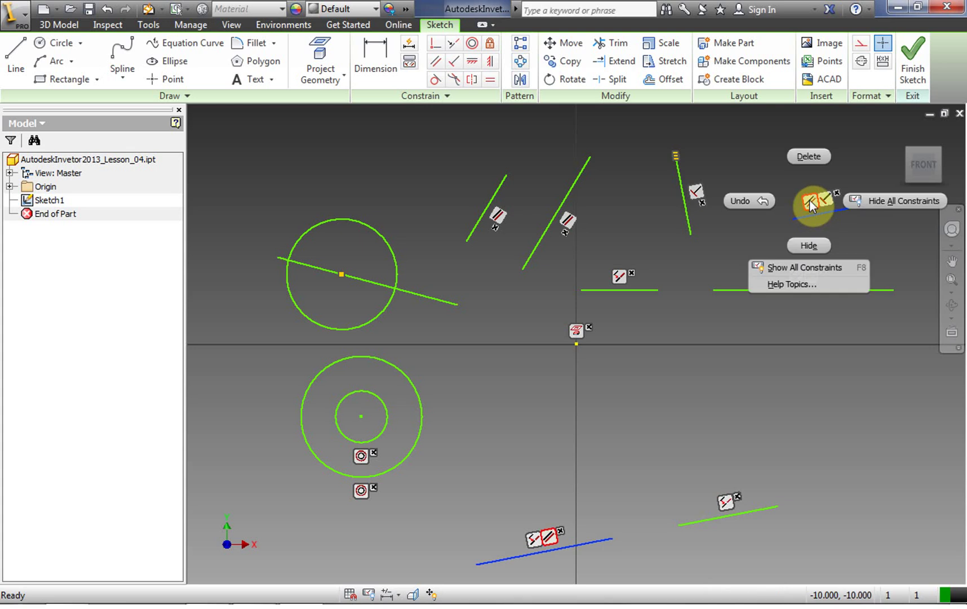
{"action": "left_click", "coordinate": [808, 154]}
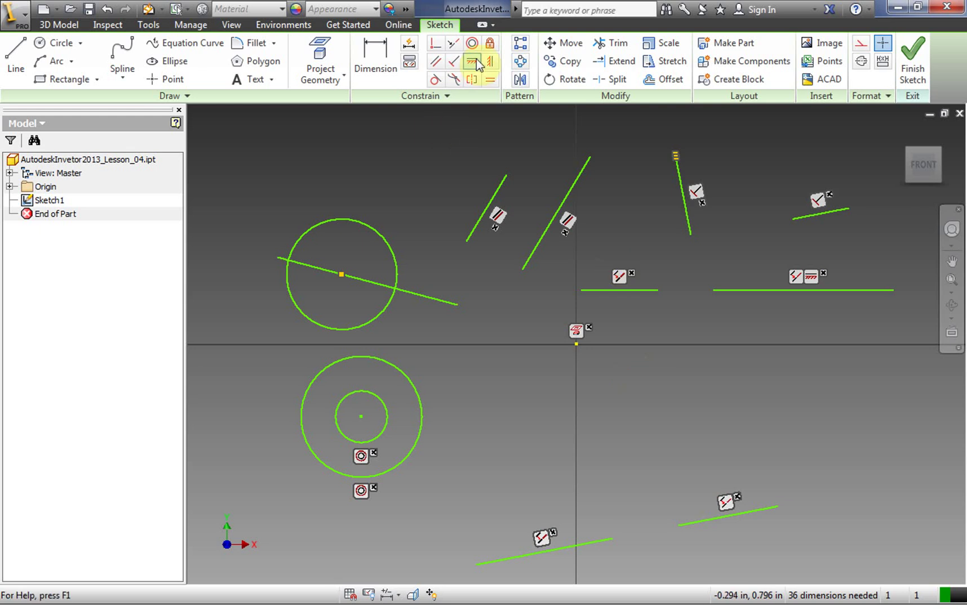
Step: Sketch a slightly inclined line about 0.27 in long below the horizontal axis and apply a Horizontal constraint to it
{"action": "left_click", "coordinate": [15, 56]}
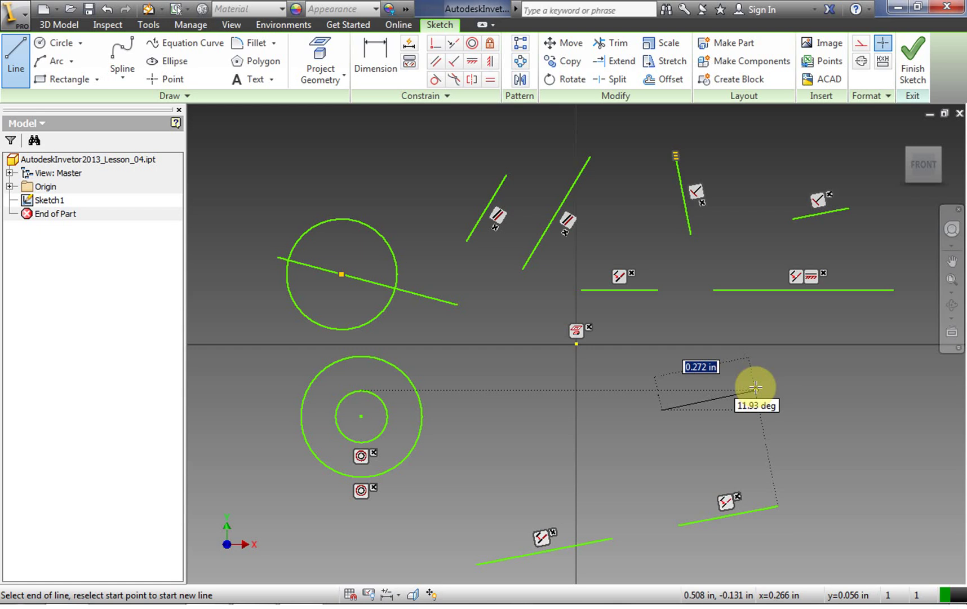
{"action": "left_click", "coordinate": [756, 387]}
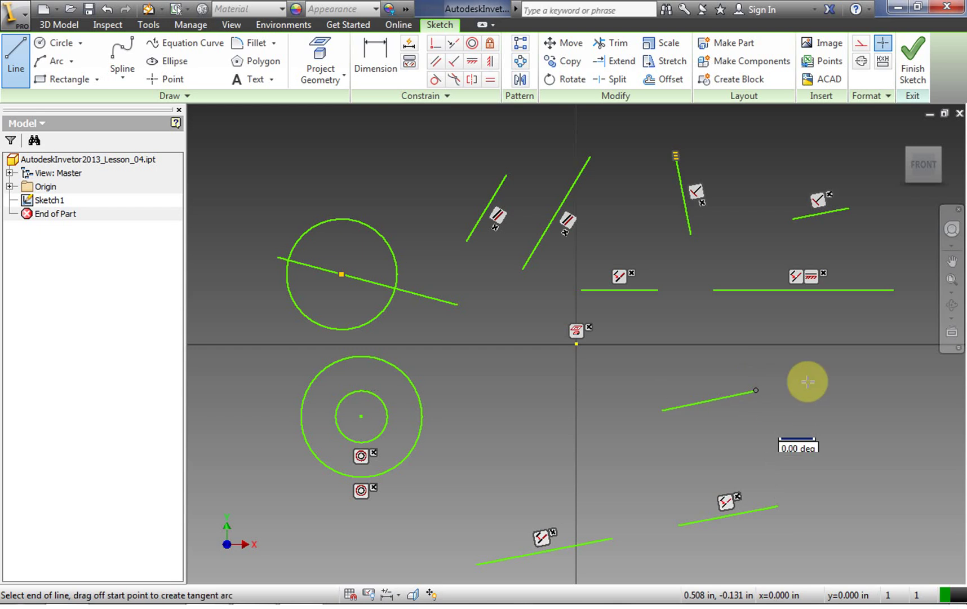
{"action": "left_click", "coordinate": [472, 61]}
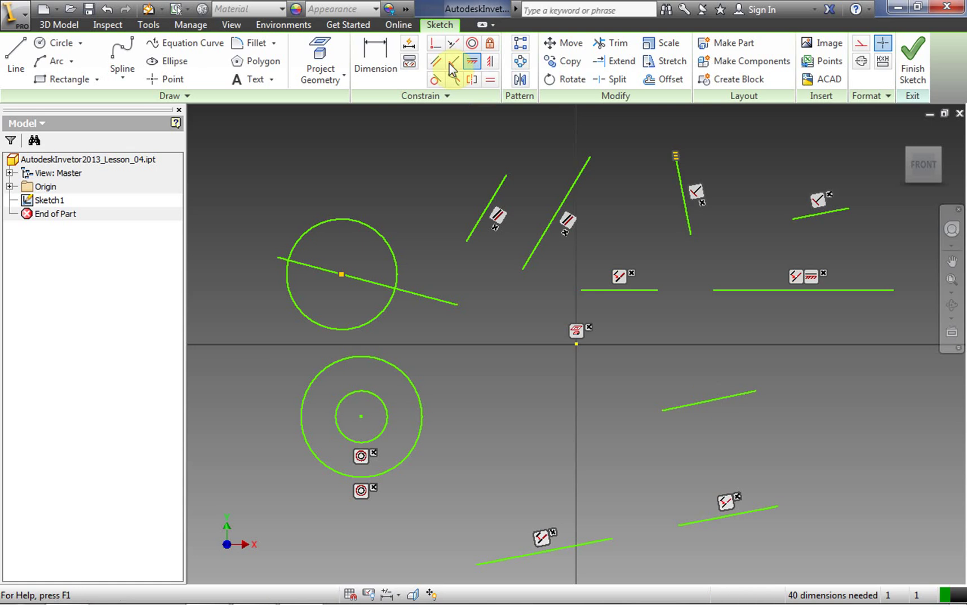
{"action": "key", "text": "Escape"}
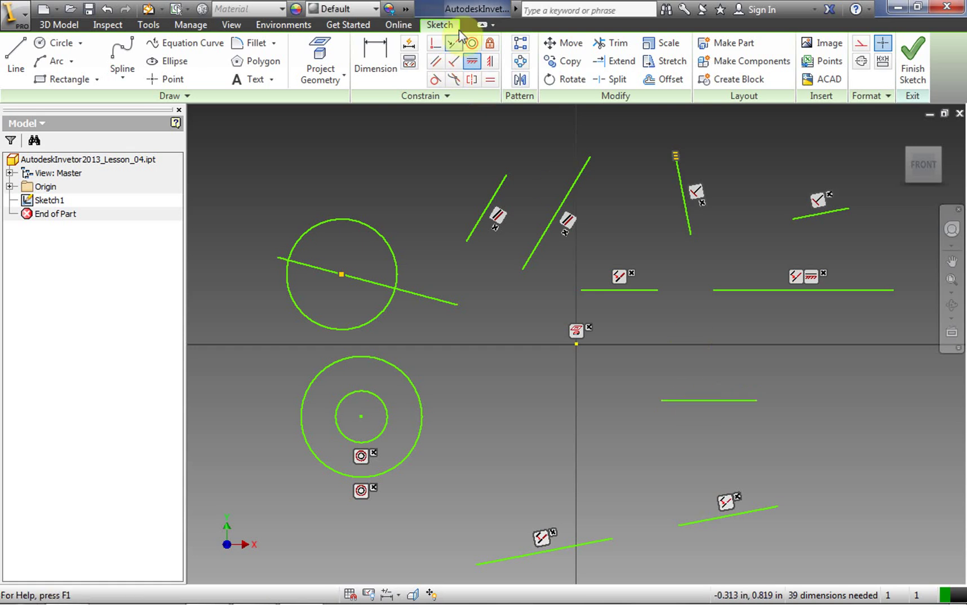
Step: Sketch a steep slanted line below the horizontal axis, beyond the newly horizontal line and separate from it
{"action": "left_click", "coordinate": [16, 60]}
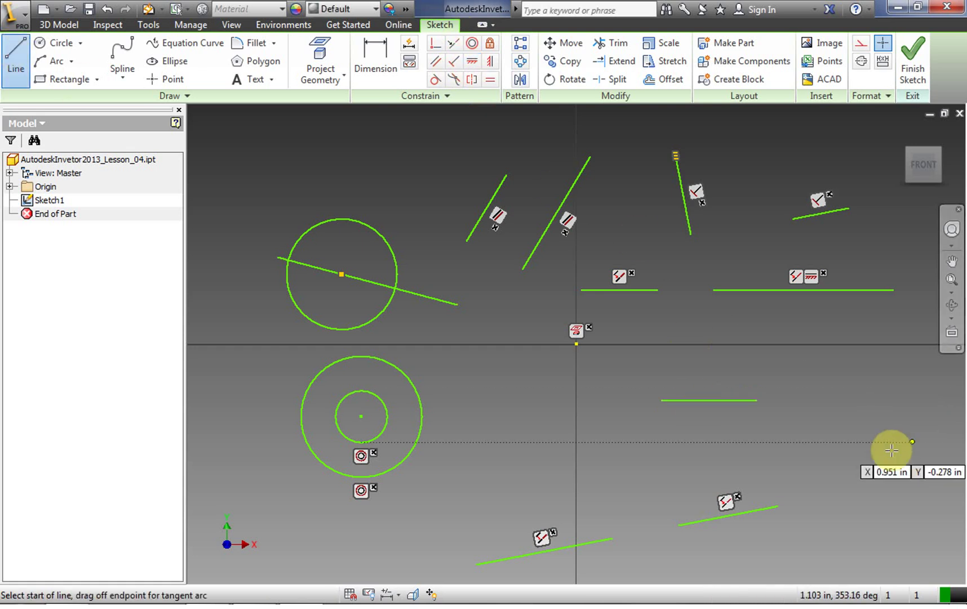
{"action": "left_click", "coordinate": [838, 449]}
{"action": "left_click", "coordinate": [880, 373]}
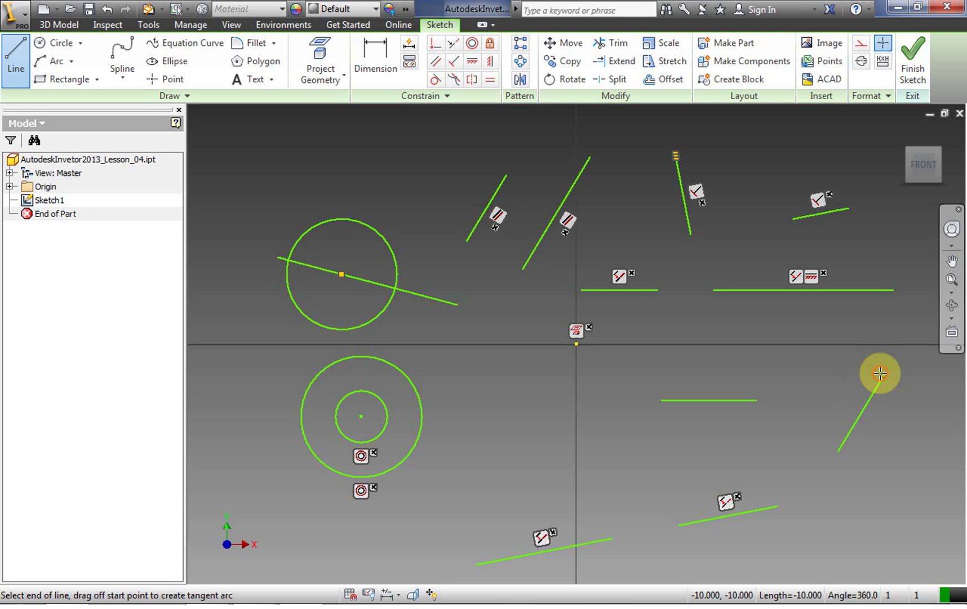
{"action": "left_click", "coordinate": [880, 373]}
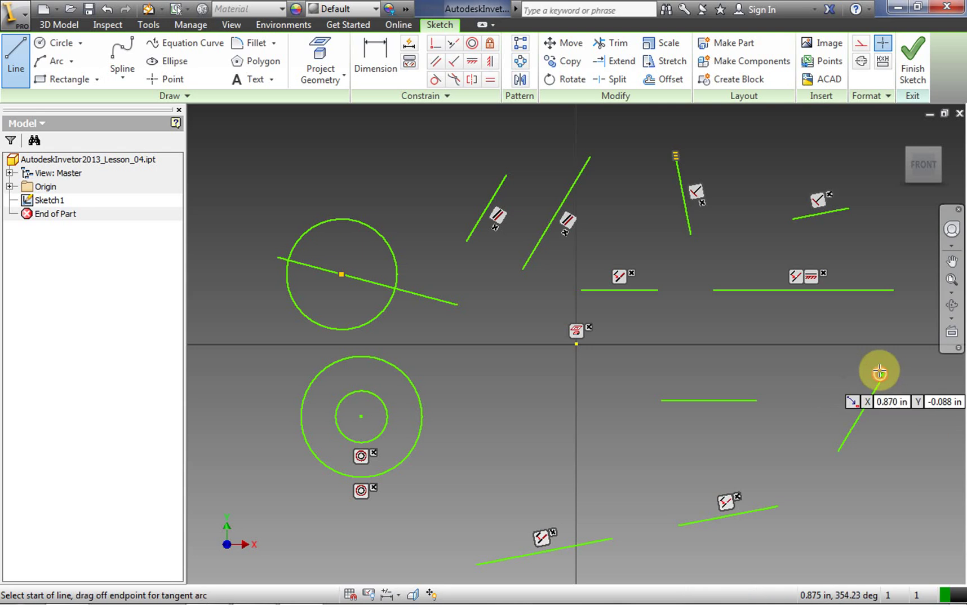
Step: Try a Vertical constraint on the steep slanted line below the horizontal axis, and undo it
{"action": "left_click", "coordinate": [490, 61]}
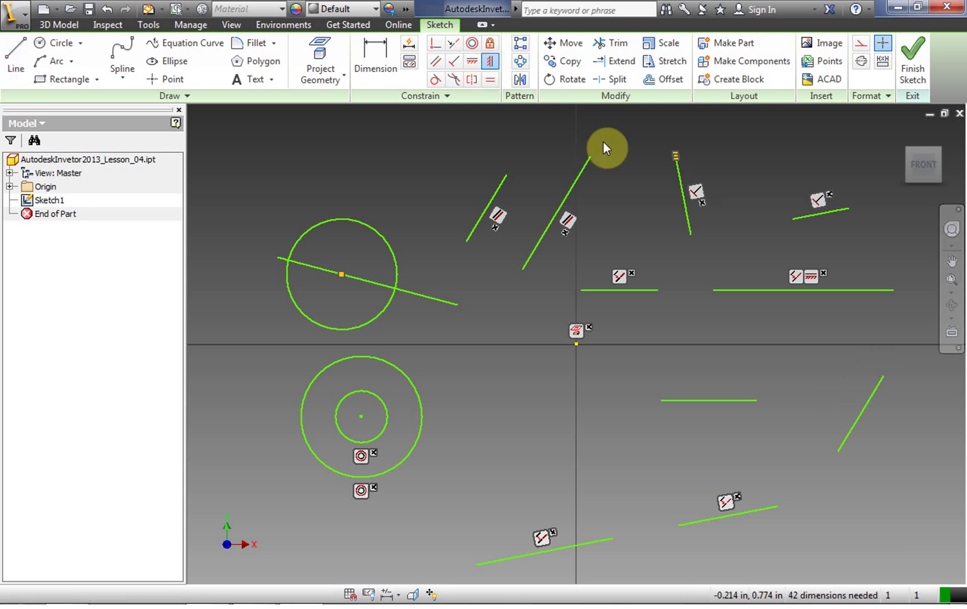
{"action": "left_click", "coordinate": [862, 407]}
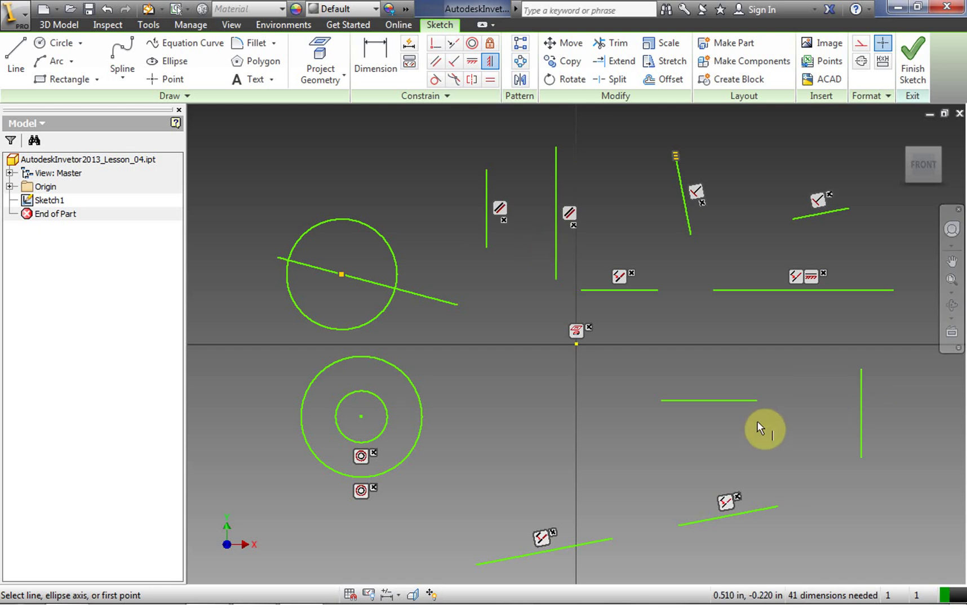
{"action": "key", "text": "ctrl+z"}
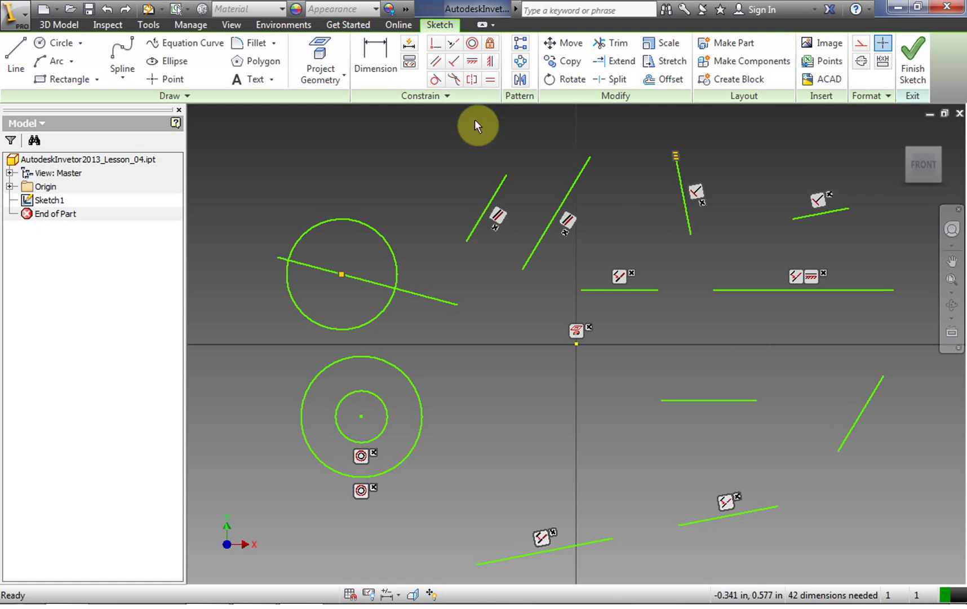
{"action": "left_click", "coordinate": [486, 63]}
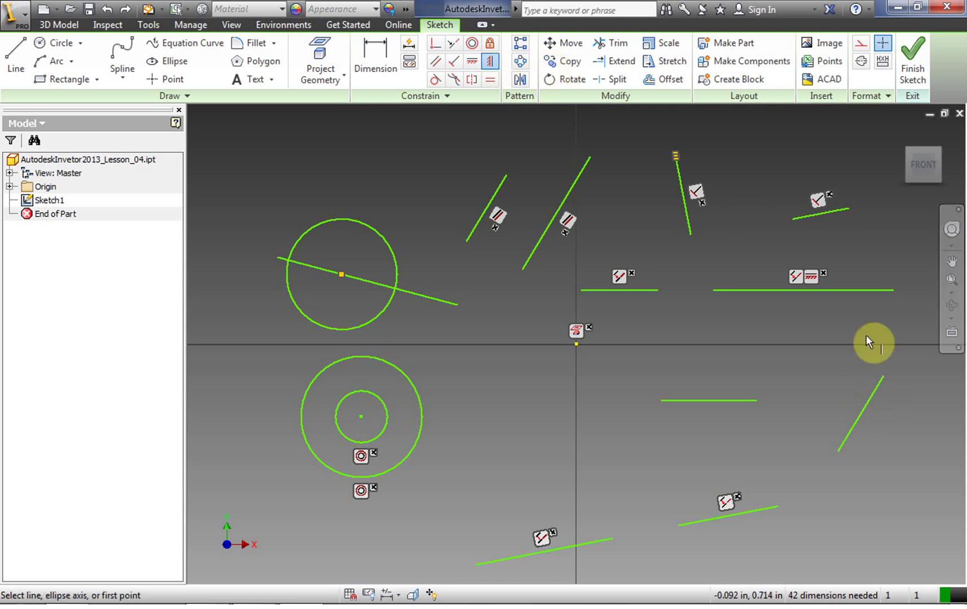
{"action": "left_click", "coordinate": [872, 391]}
{"action": "left_click", "coordinate": [586, 165]}
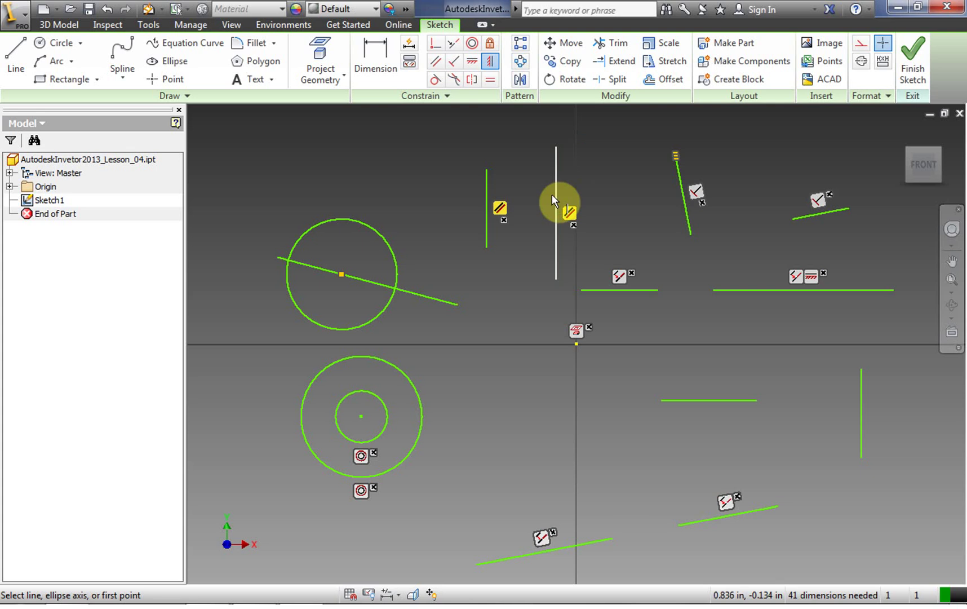
{"action": "key", "text": "ctrl+z"}
Step: Delete the steep lower line's Parallel constraint to the longer slanted line and apply a Vertical constraint to the lower line
{"action": "right_click", "coordinate": [763, 354]}
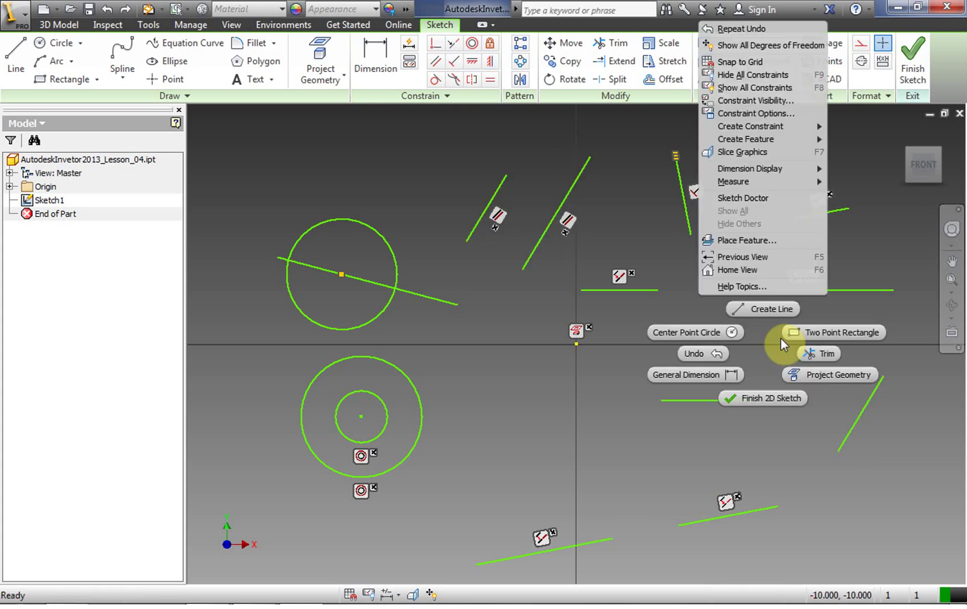
{"action": "left_click", "coordinate": [733, 87]}
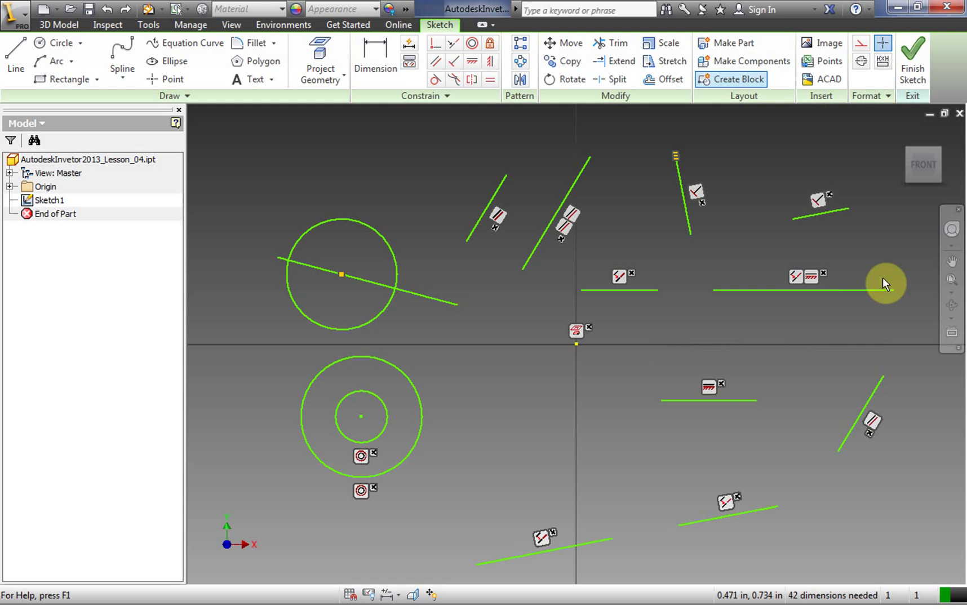
{"action": "right_click", "coordinate": [868, 423]}
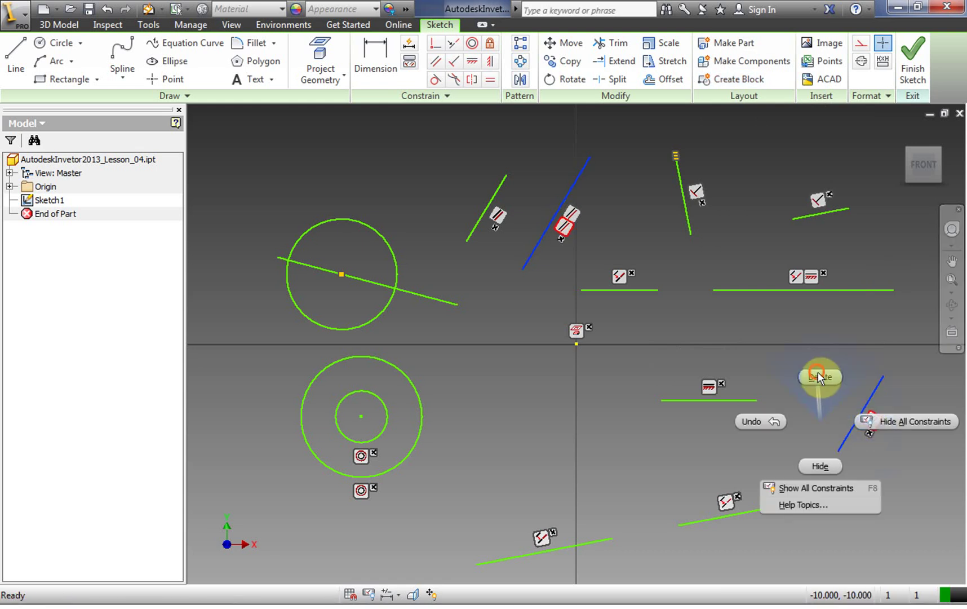
{"action": "left_click", "coordinate": [818, 375]}
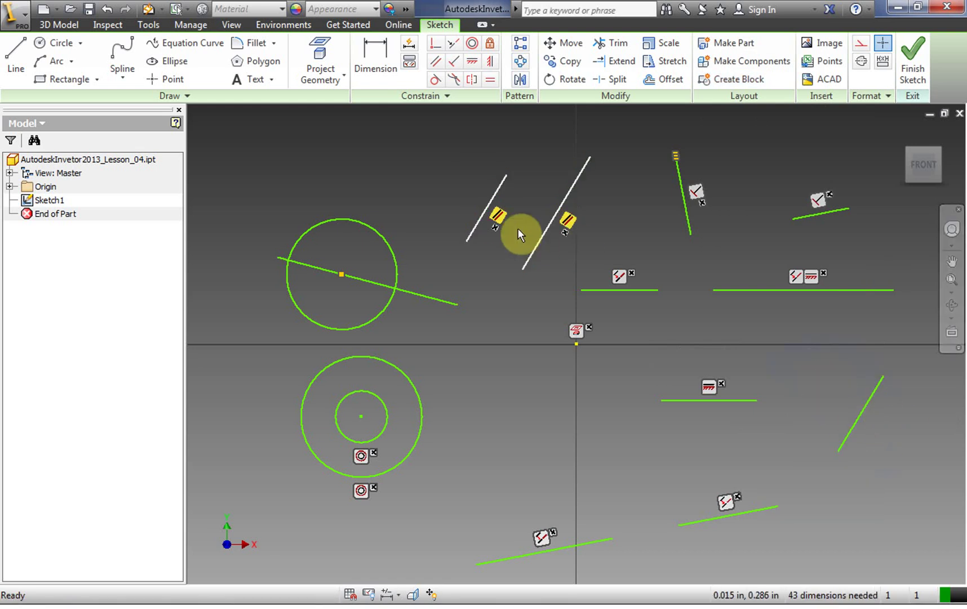
{"action": "left_click", "coordinate": [490, 62]}
{"action": "left_click", "coordinate": [864, 403]}
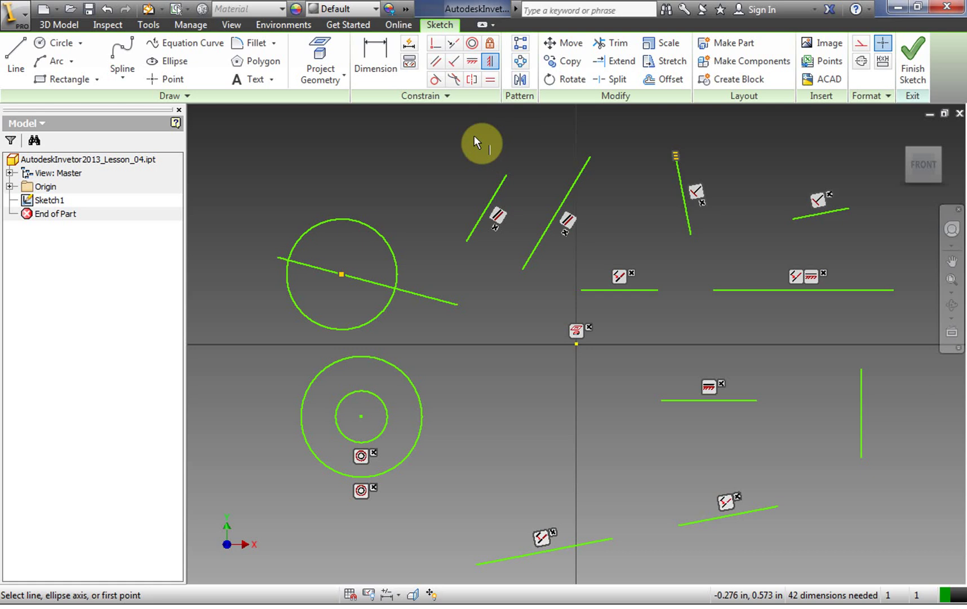
Step: Sketch a circle in the empty area below the concentric circles and the collinear lines
{"action": "left_click", "coordinate": [952, 261]}
{"action": "mouse_move", "coordinate": [812, 480]}
{"action": "left_mouse_down"}
{"action": "mouse_move", "coordinate": [783, 274]}
{"action": "mouse_move", "coordinate": [799, 193]}
{"action": "left_mouse_up"}
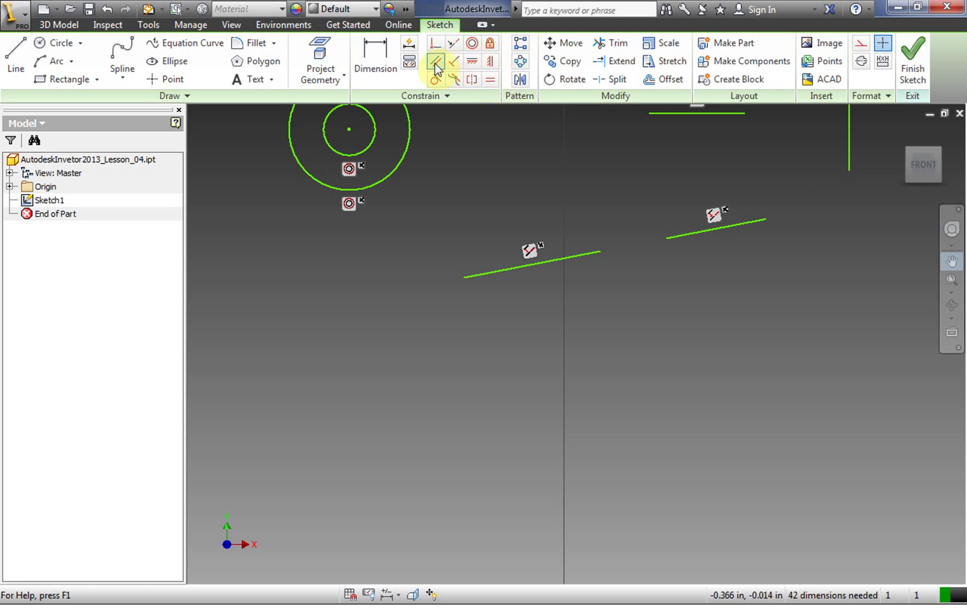
{"action": "left_click", "coordinate": [55, 43]}
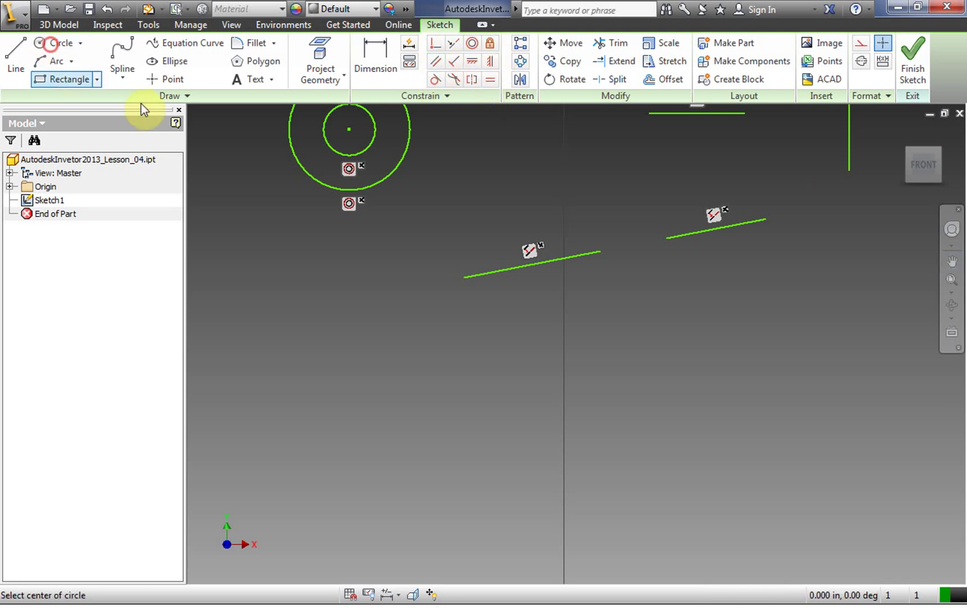
{"action": "left_click", "coordinate": [381, 495]}
{"action": "left_click", "coordinate": [426, 457]}
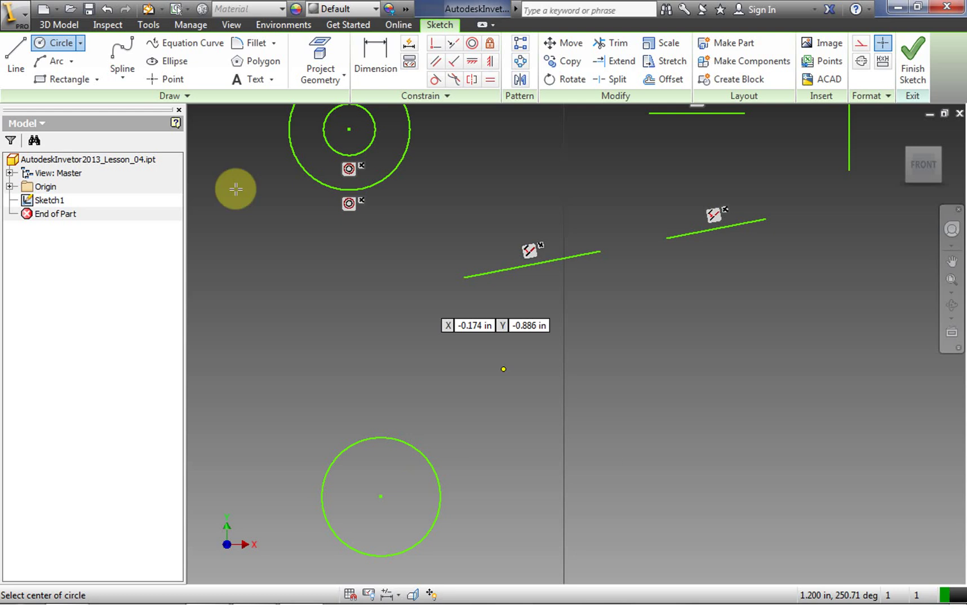
{"action": "left_click", "coordinate": [18, 59]}
{"action": "left_click", "coordinate": [468, 401]}
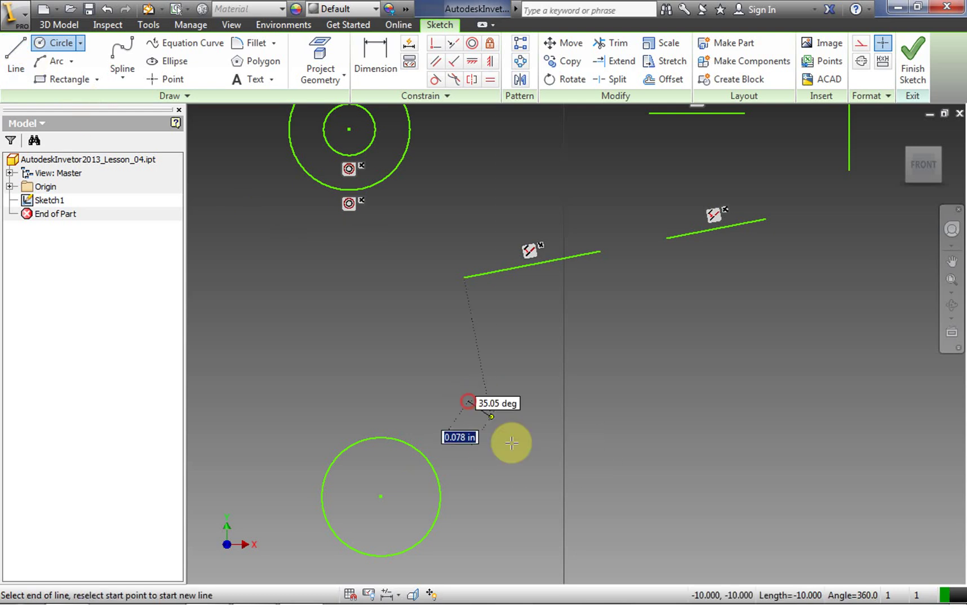
{"action": "left_click", "coordinate": [563, 465]}
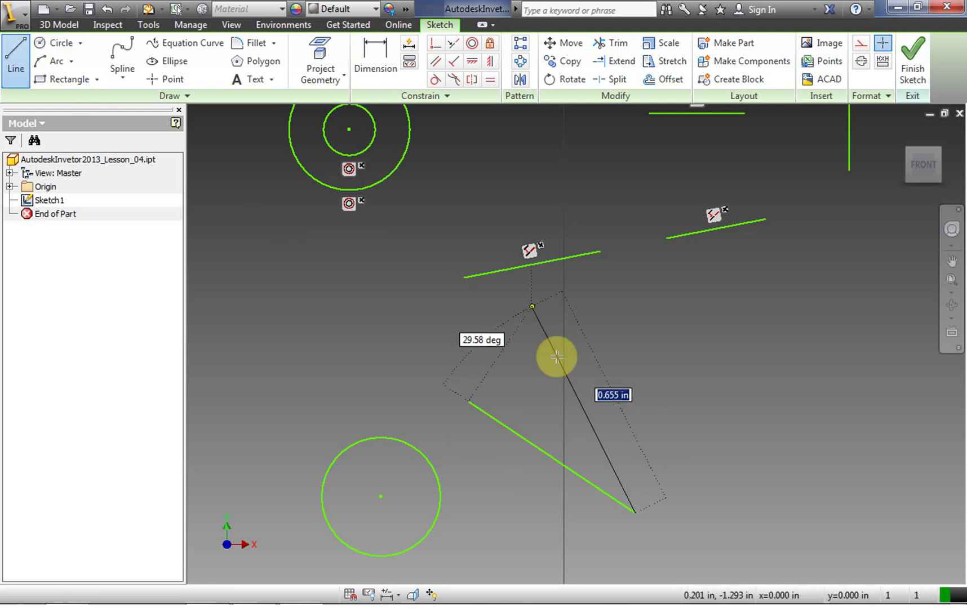
{"action": "right_click", "coordinate": [621, 389]}
{"action": "left_click", "coordinate": [677, 390]}
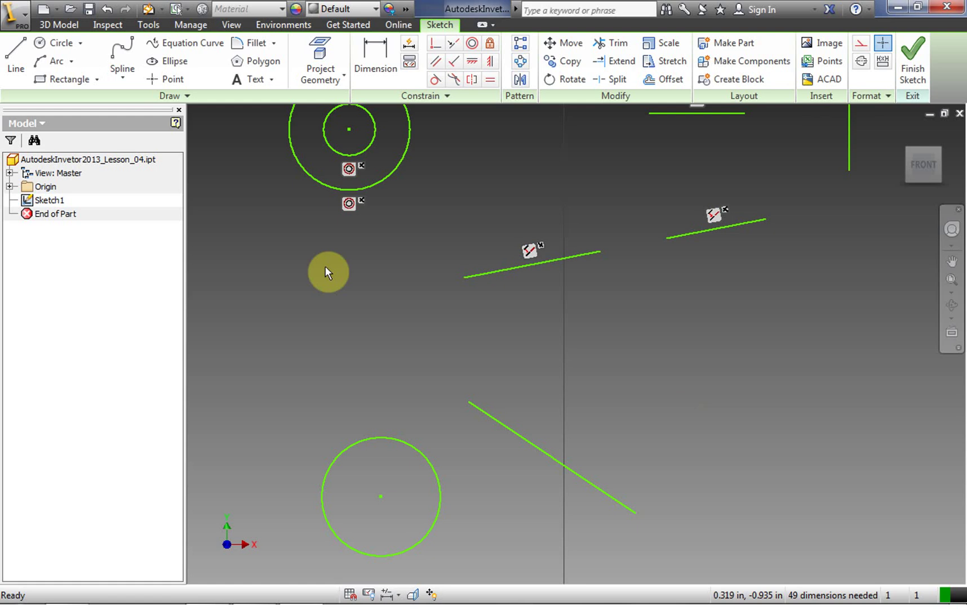
{"action": "key", "text": "ctrl+z"}
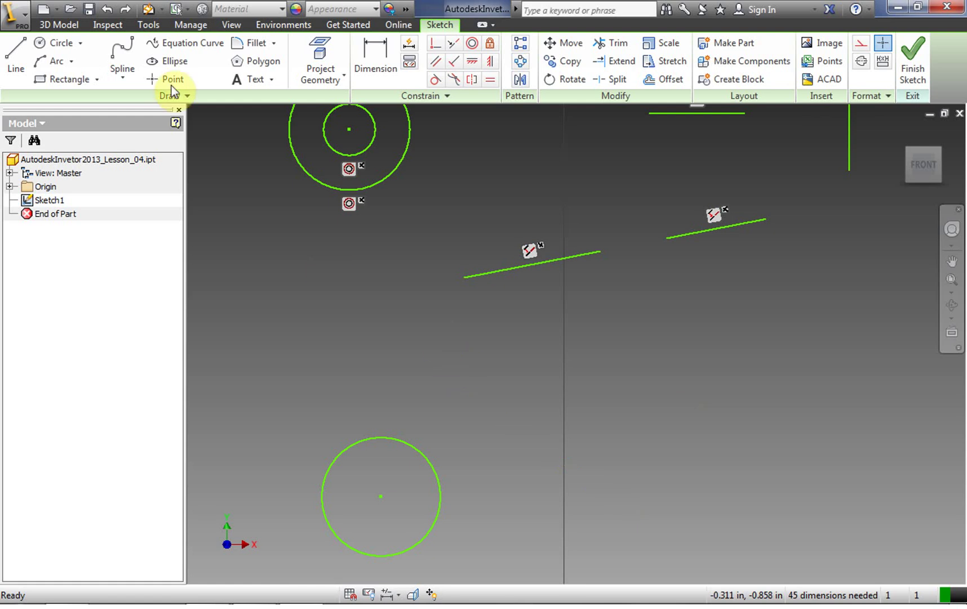
Step: Sketch a downward-sloping line from about (-0.338, -0.847) to (0.121, -1.149) in, clear of the new circle
{"action": "left_click", "coordinate": [17, 56]}
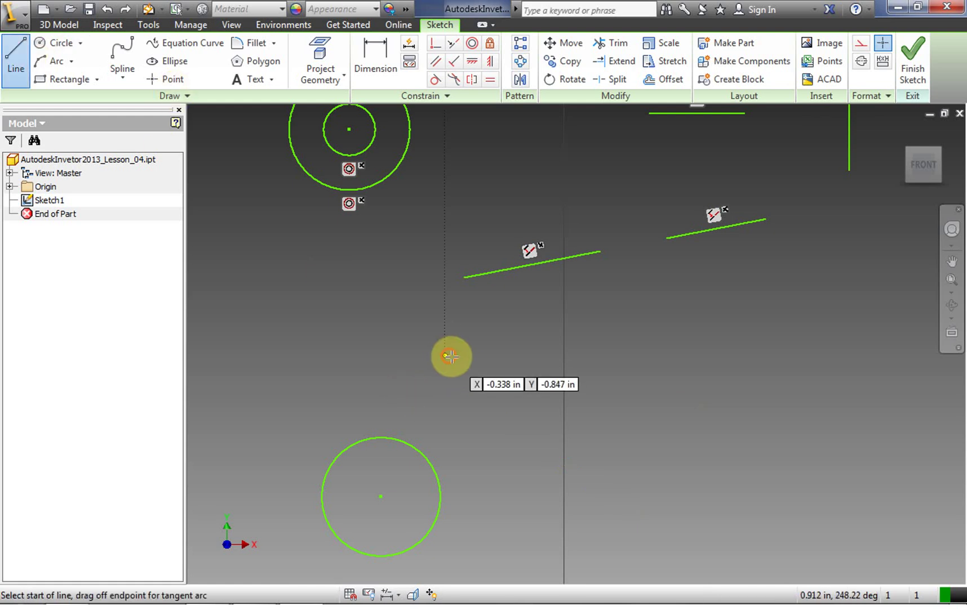
{"action": "left_click", "coordinate": [446, 356]}
{"action": "double_click", "coordinate": [608, 462]}
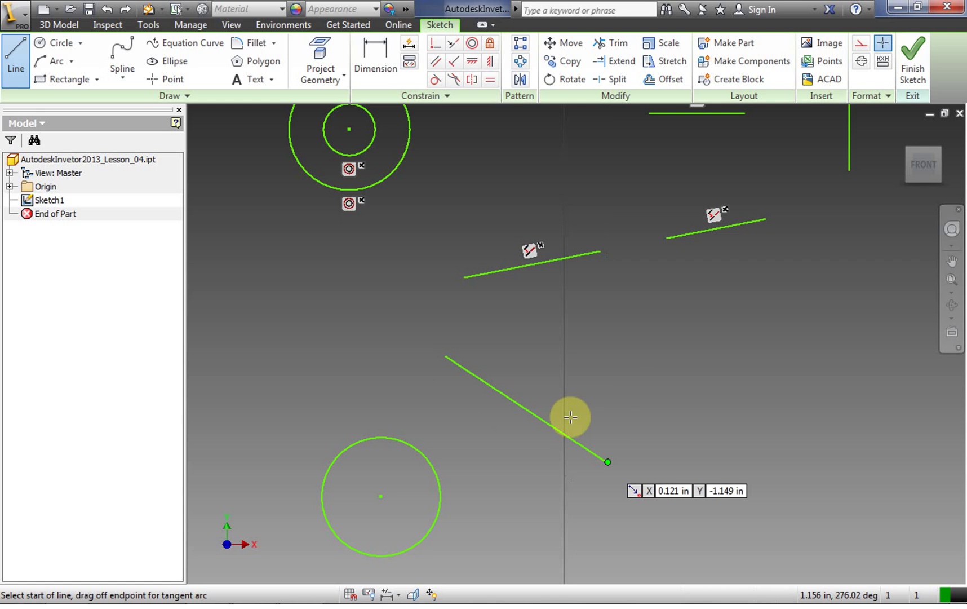
Step: Apply a Tangent constraint between the new circle and the downward-sloping line, and move the line to test the tangency
{"action": "left_click", "coordinate": [435, 81]}
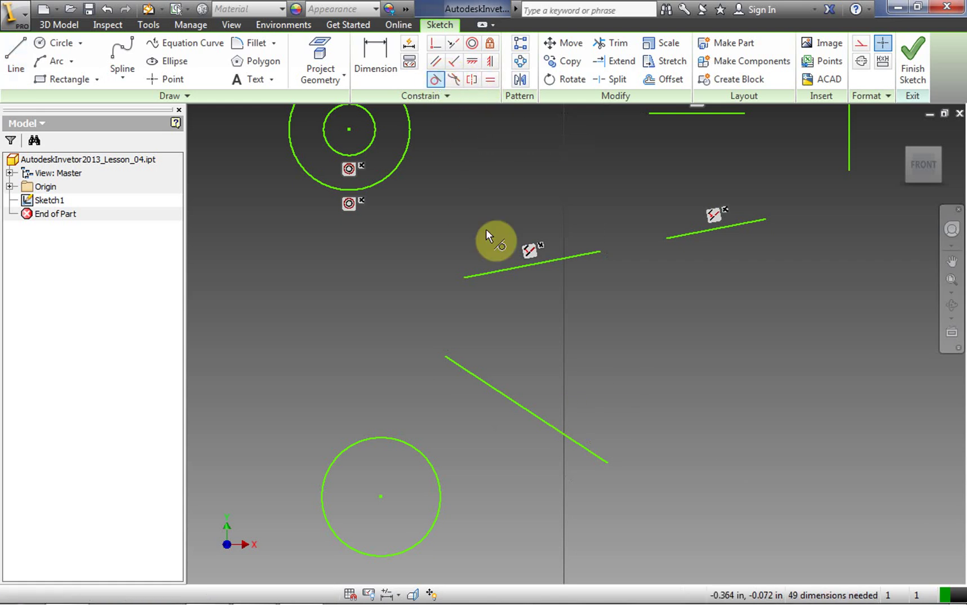
{"action": "left_click", "coordinate": [417, 451]}
{"action": "left_click", "coordinate": [510, 400]}
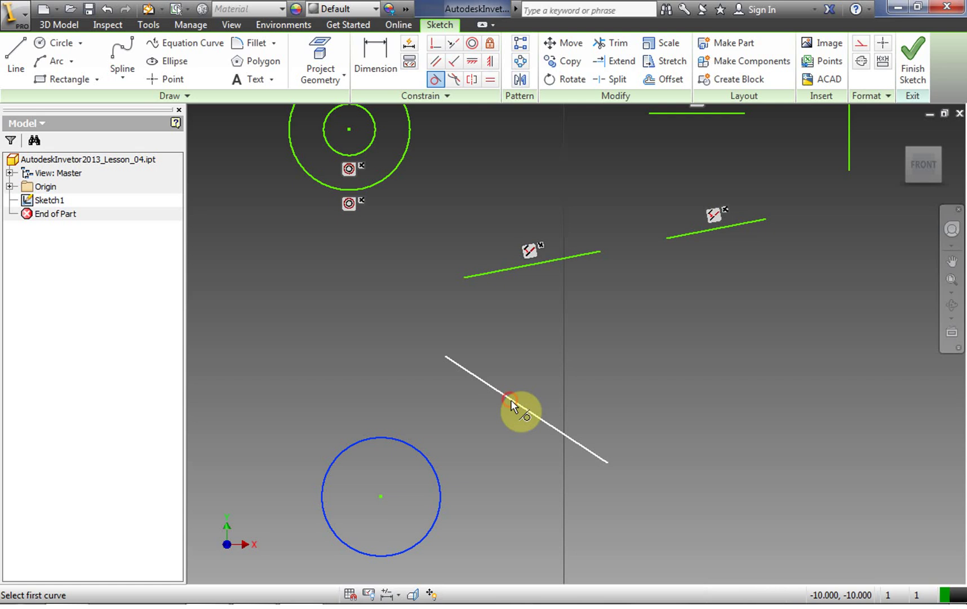
{"action": "right_click", "coordinate": [426, 508]}
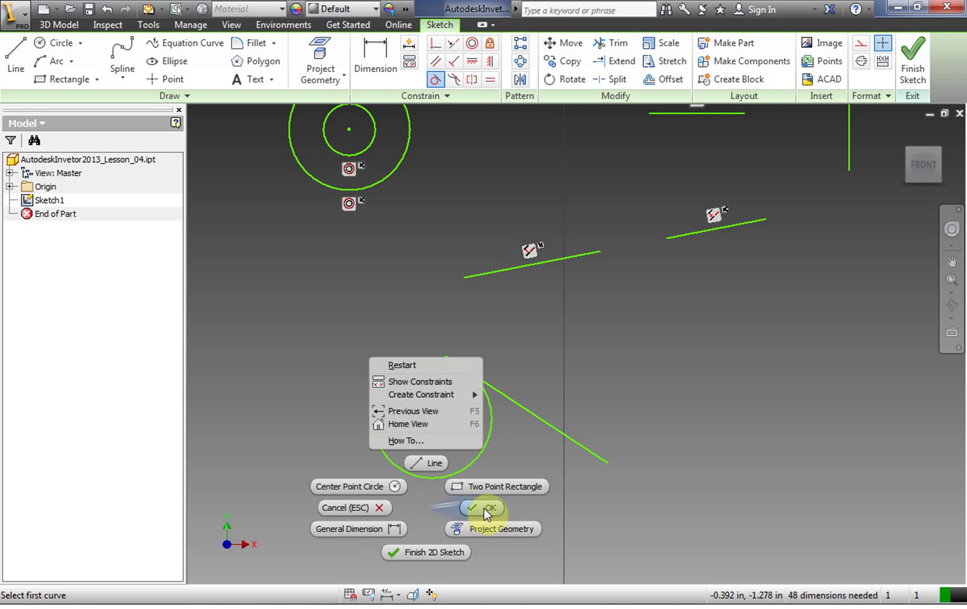
{"action": "left_click", "coordinate": [488, 510]}
{"action": "left_click_drag", "start_coordinate": [515, 401], "coordinate": [439, 395]}
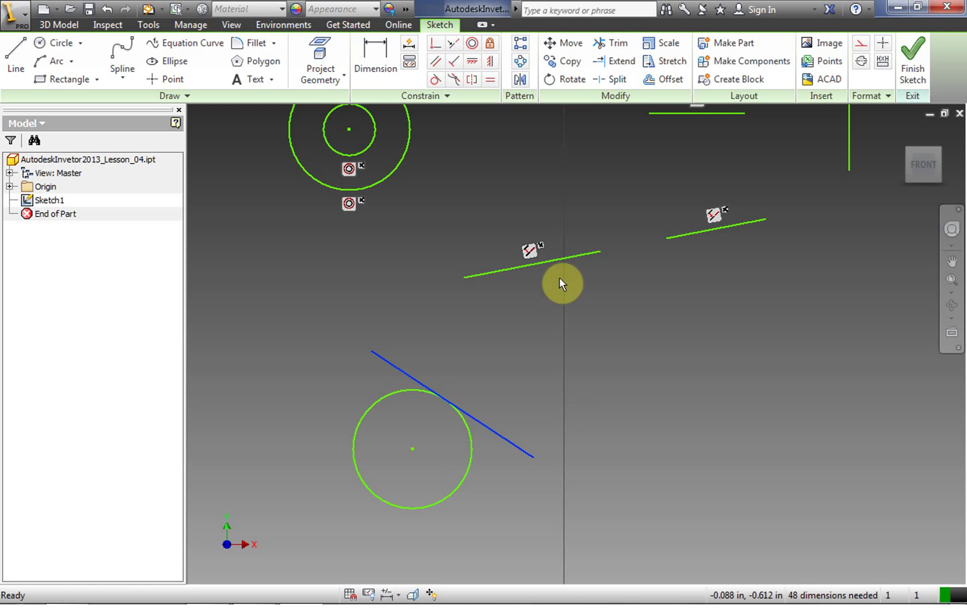
{"action": "left_click", "coordinate": [473, 84]}
{"action": "key", "text": "Escape"}
Step: Sketch an S-shaped four-point spline beside the tangent circle and line, from about (0.10, -0.89) to (0.66, -0.87) in
{"action": "left_click", "coordinate": [121, 57]}
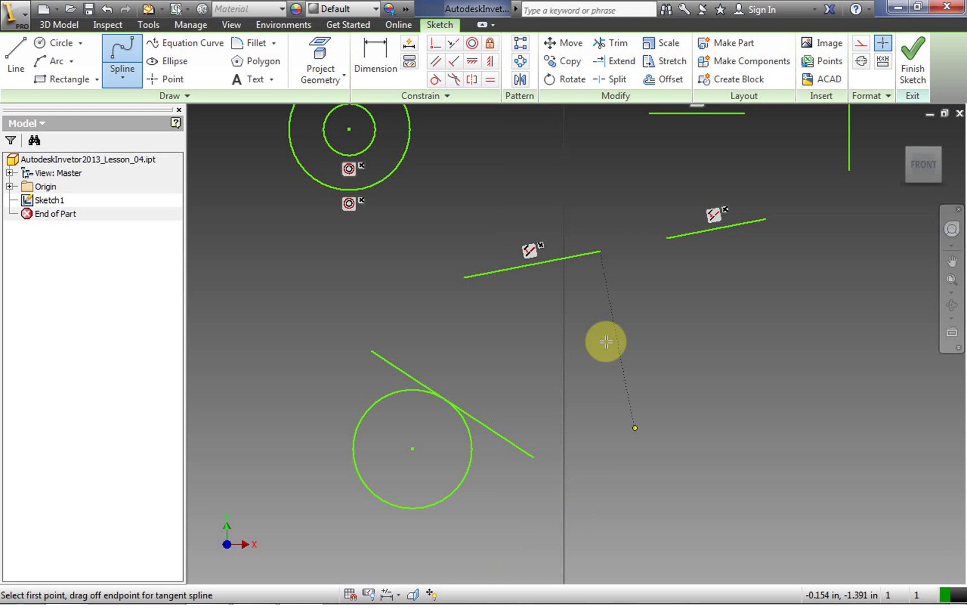
{"action": "left_click", "coordinate": [601, 372]}
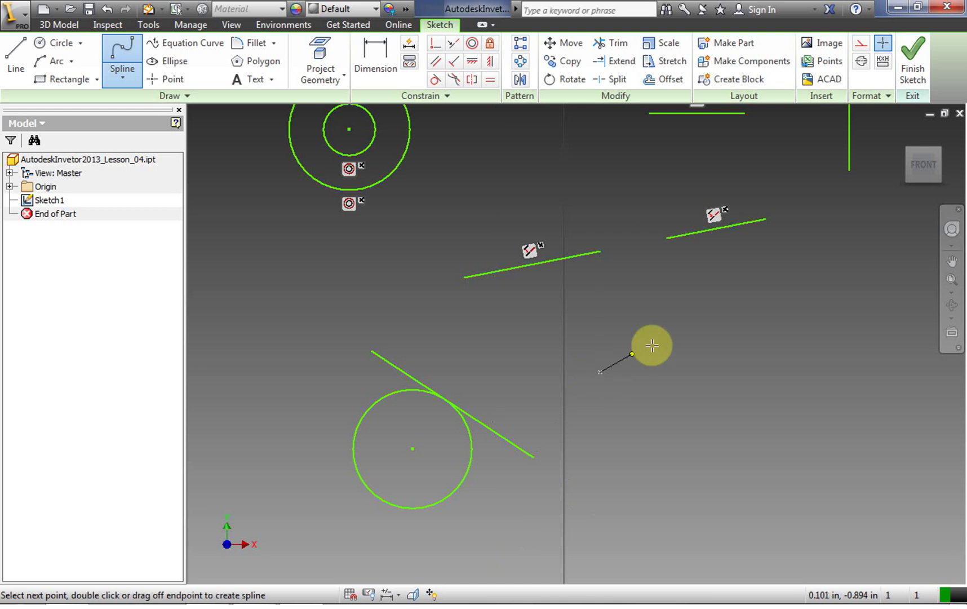
{"action": "left_click", "coordinate": [660, 342]}
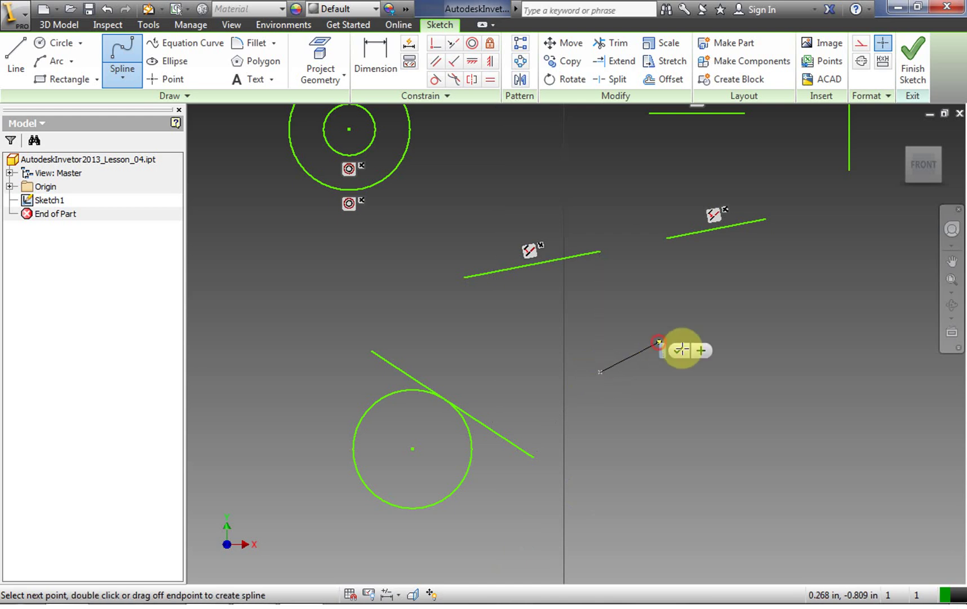
{"action": "left_click", "coordinate": [771, 375]}
{"action": "left_click", "coordinate": [799, 363]}
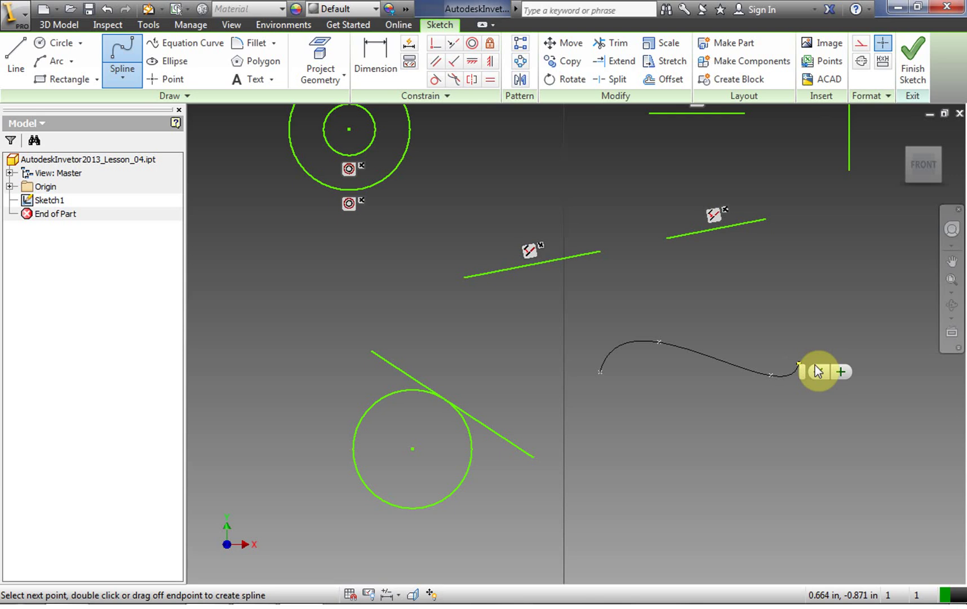
{"action": "left_click", "coordinate": [816, 371]}
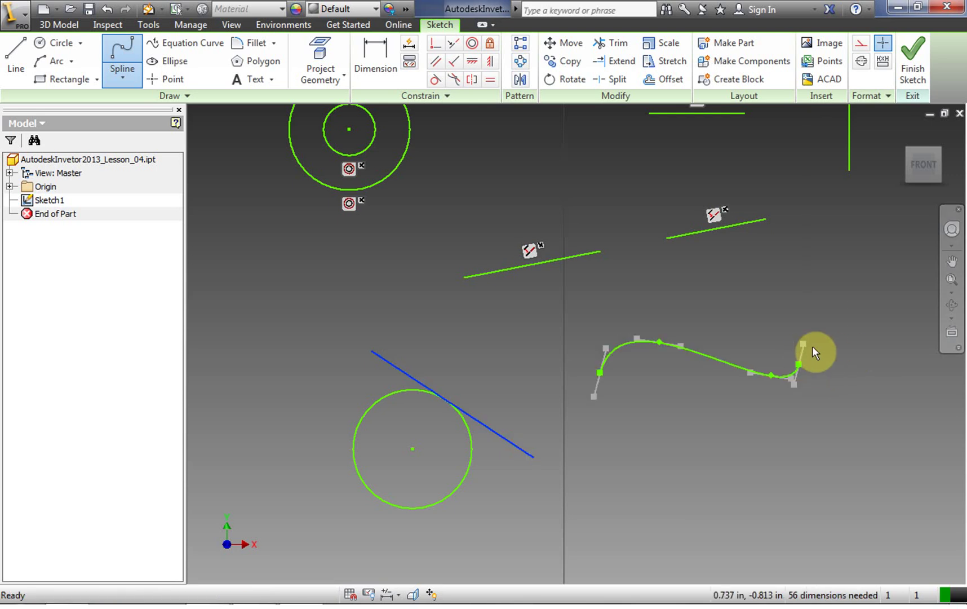
Step: Sketch a second four-point spline that starts just beyond the S-shaped spline's far end and curves upward
{"action": "left_click", "coordinate": [122, 57]}
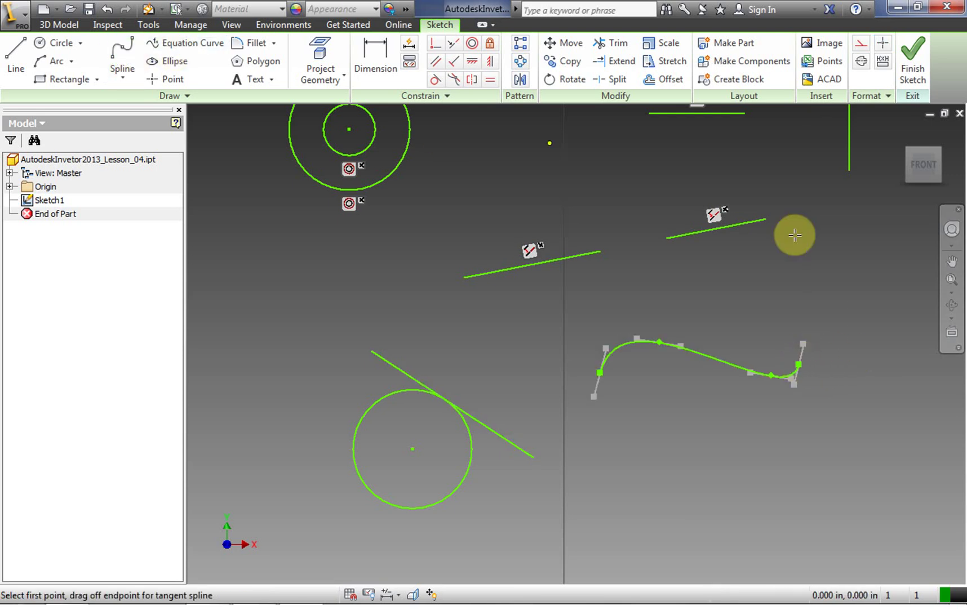
{"action": "left_click", "coordinate": [848, 356]}
{"action": "left_click", "coordinate": [873, 330]}
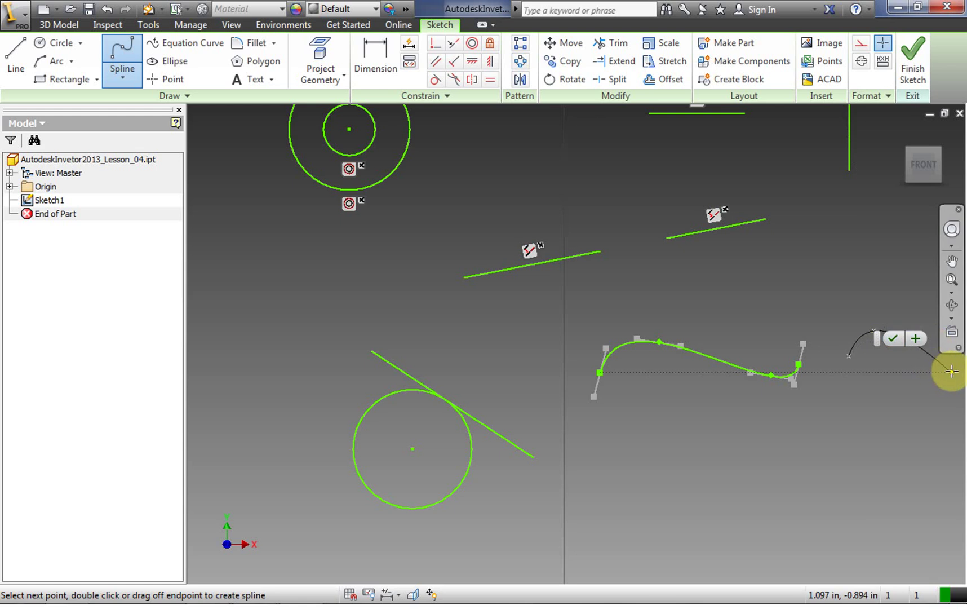
{"action": "left_click", "coordinate": [906, 277]}
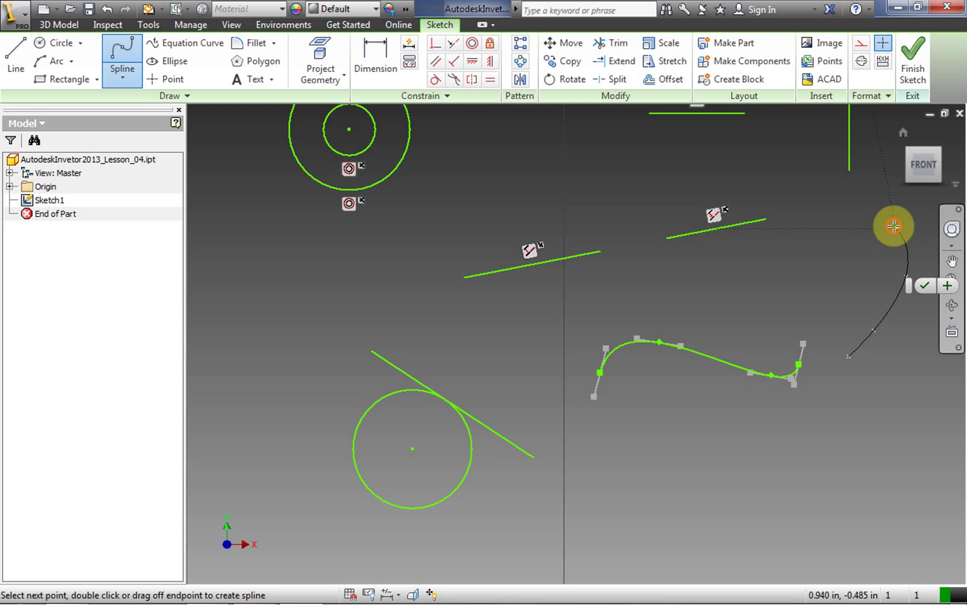
{"action": "left_click", "coordinate": [896, 227]}
{"action": "left_click", "coordinate": [916, 239]}
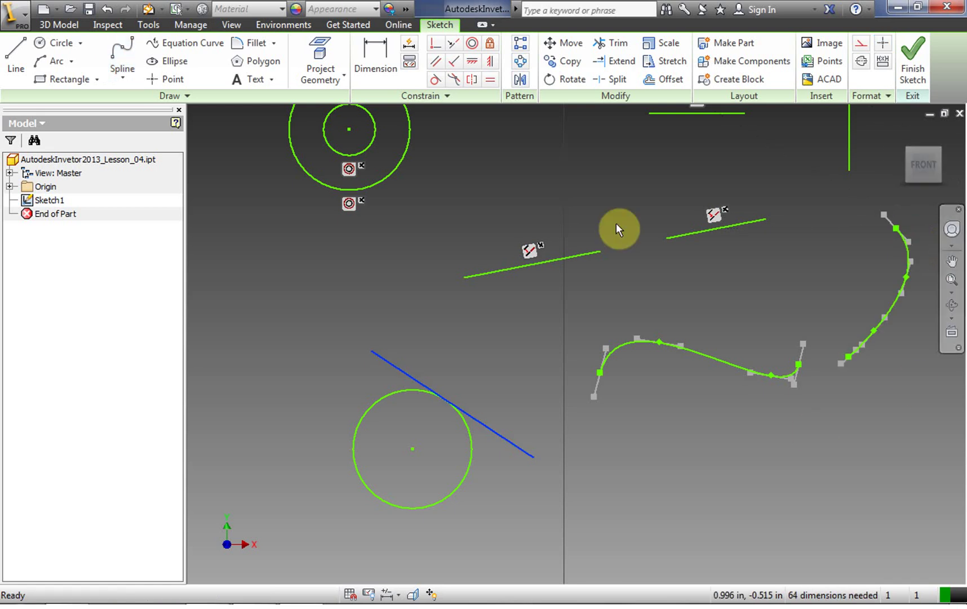
Step: Try to apply a Smooth (G2) constraint between the S-shaped spline and the separate upward-curving spline
{"action": "left_click", "coordinate": [453, 80]}
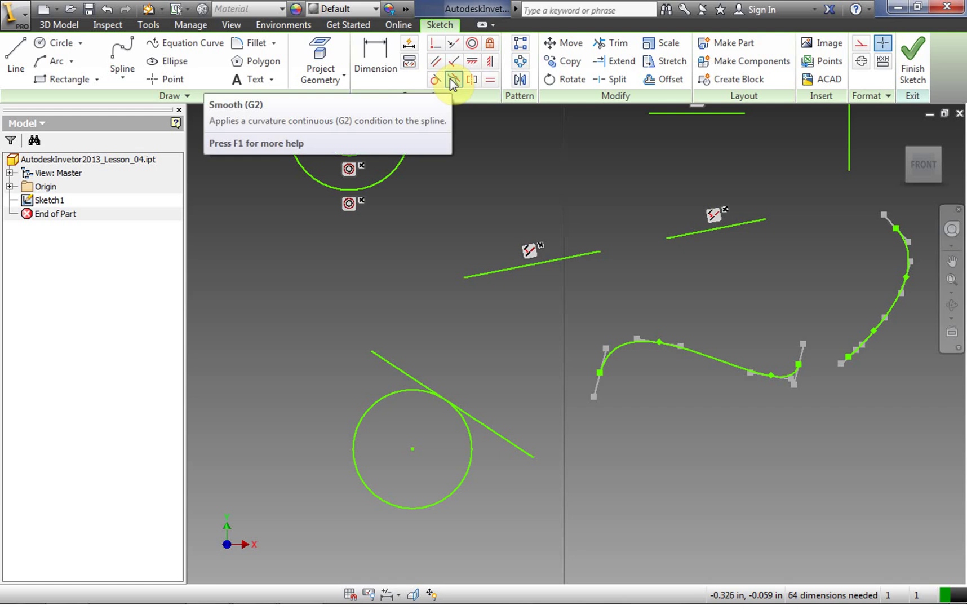
{"action": "left_click", "coordinate": [456, 82]}
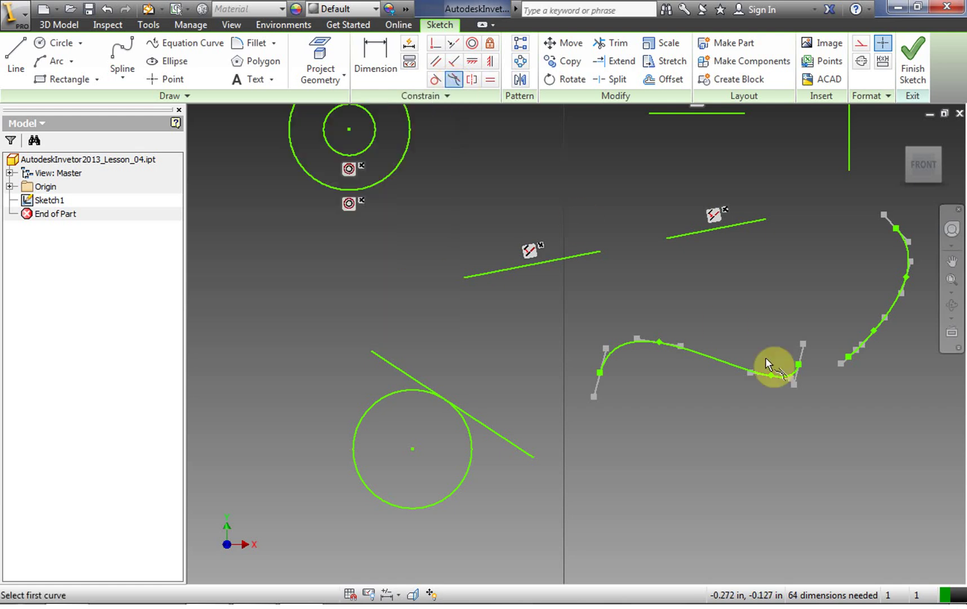
{"action": "left_click", "coordinate": [792, 370]}
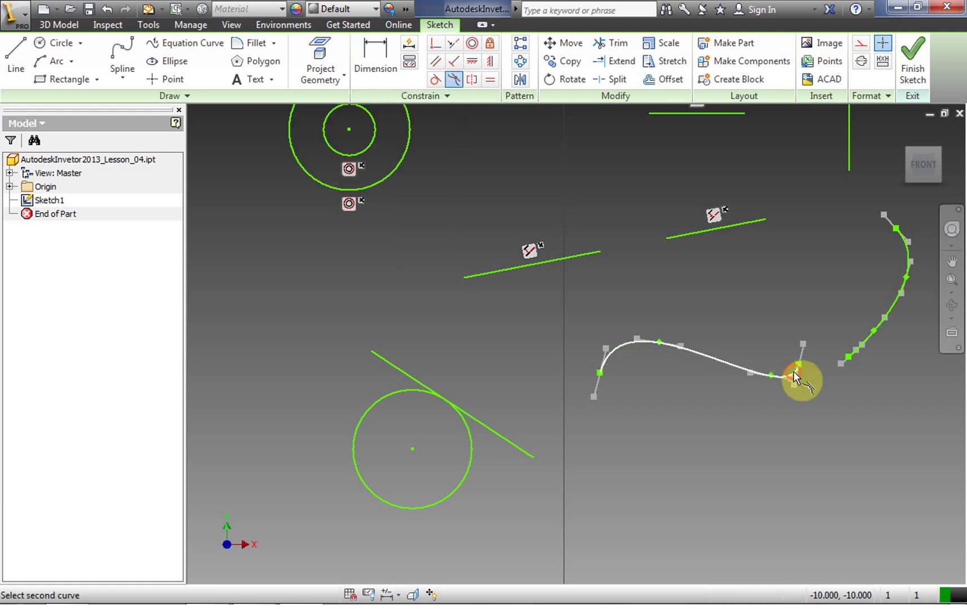
{"action": "left_click", "coordinate": [856, 348]}
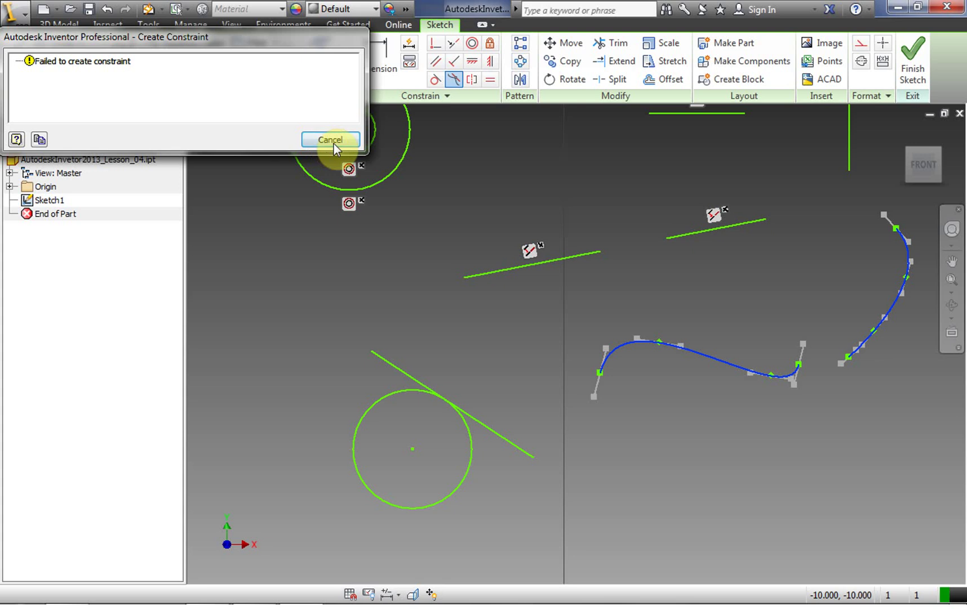
{"action": "left_click", "coordinate": [333, 140]}
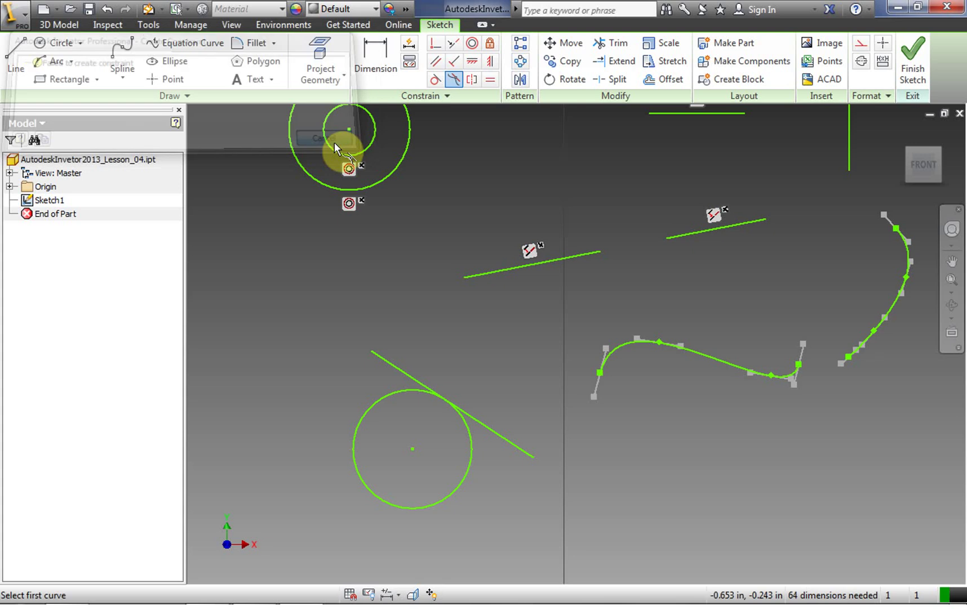
{"action": "right_click", "coordinate": [647, 360]}
{"action": "left_click", "coordinate": [695, 360]}
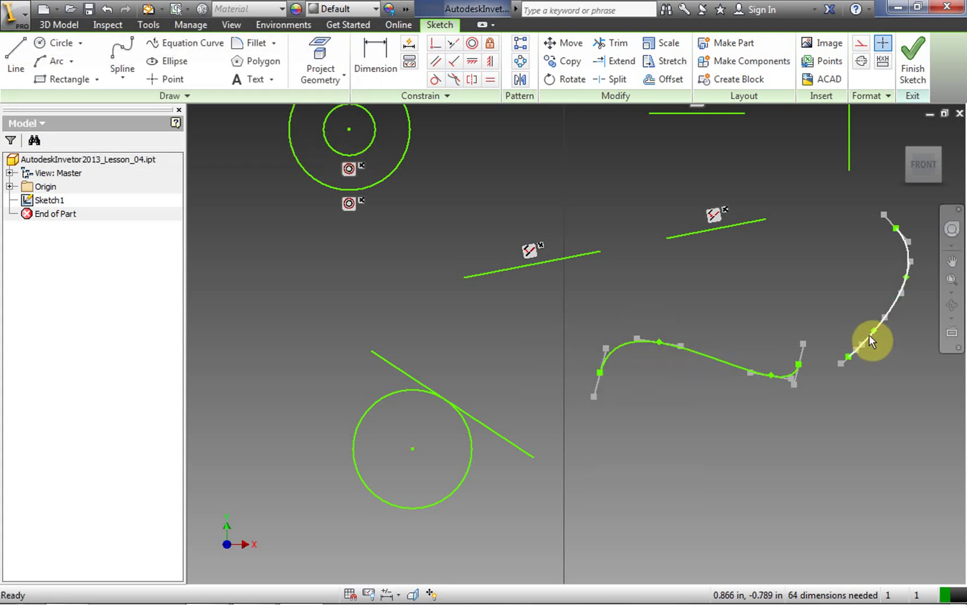
Step: Move the upward-curving spline's lower end to the S-shaped spline's far end, and shift the S-shaped spline slightly to test the connection
{"action": "left_click_drag", "start_coordinate": [869, 334], "coordinate": [820, 341]}
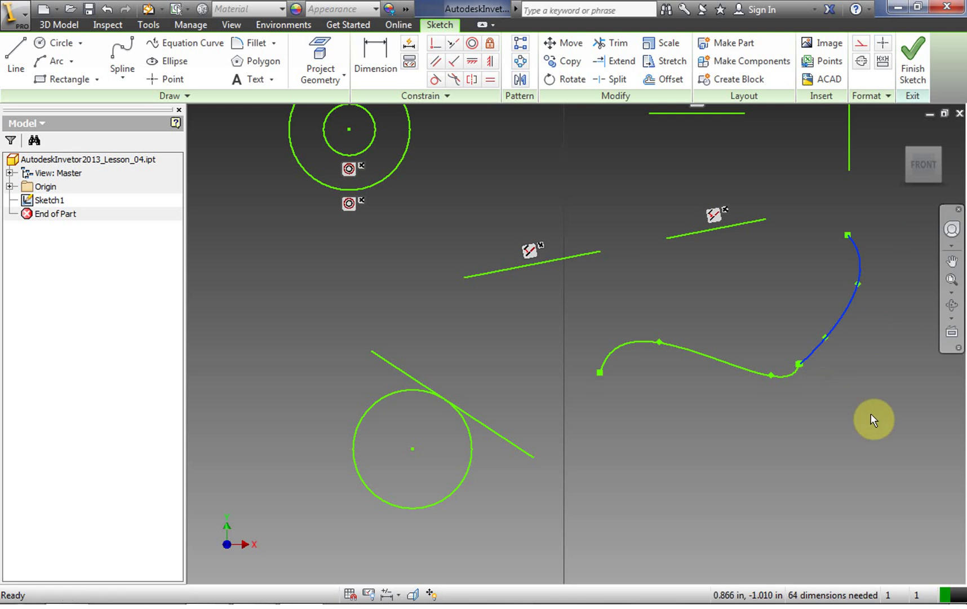
{"action": "left_click", "coordinate": [453, 80]}
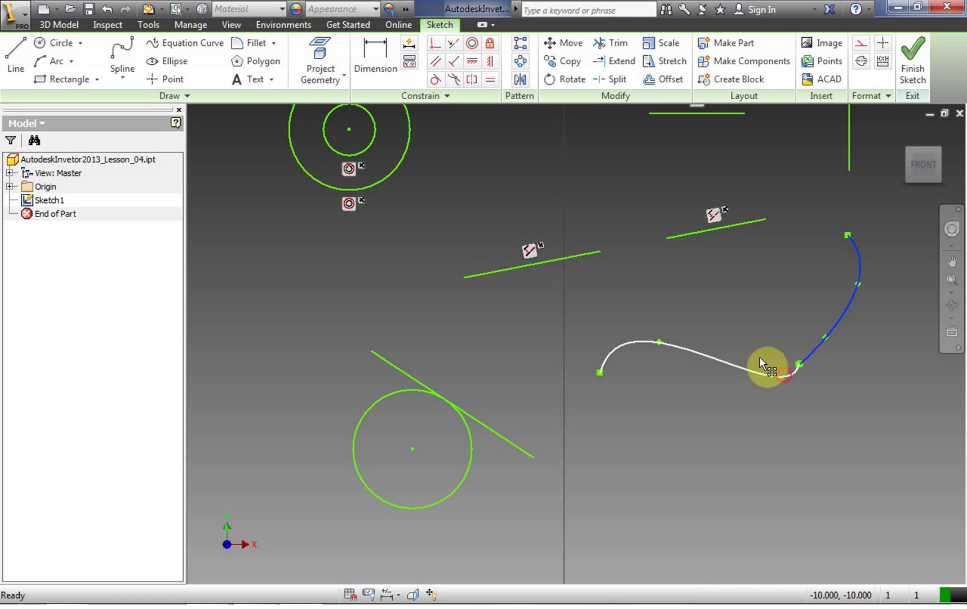
{"action": "left_click_drag", "start_coordinate": [765, 366], "coordinate": [791, 372]}
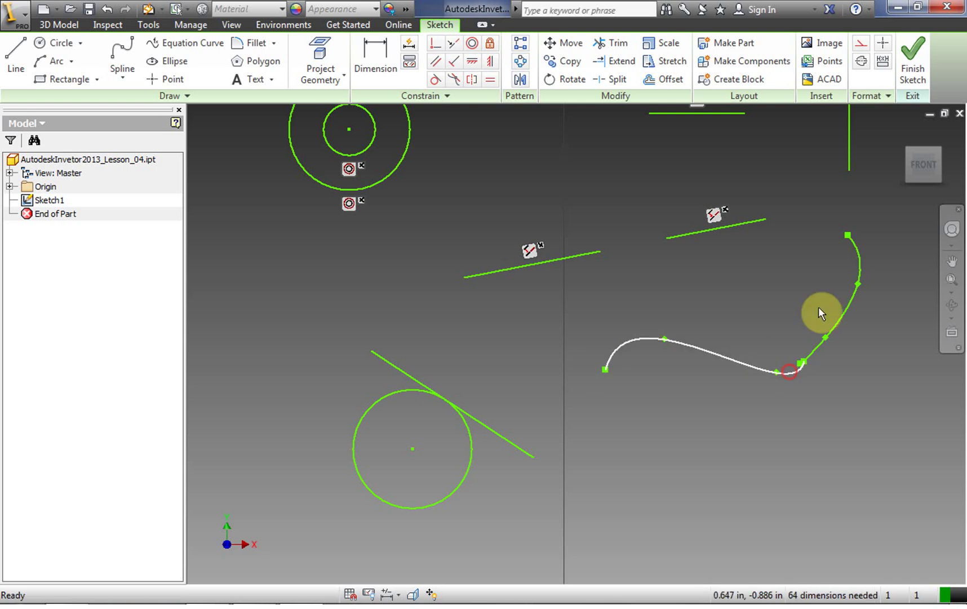
Step: Retry the Smooth (G2) constraint between the two closely spaced but unjoined splines
{"action": "left_click", "coordinate": [452, 80]}
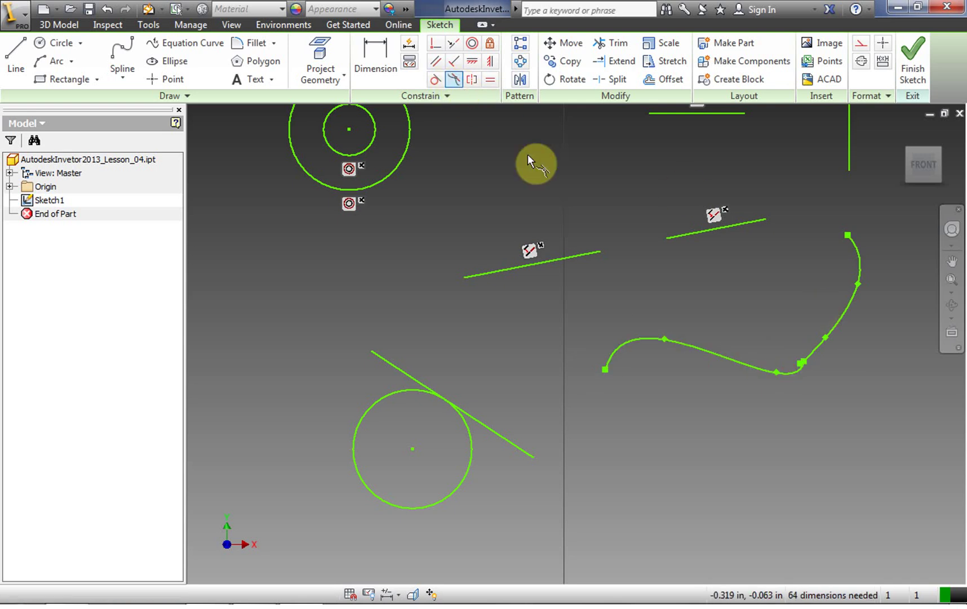
{"action": "left_click", "coordinate": [792, 370]}
{"action": "left_click", "coordinate": [813, 349]}
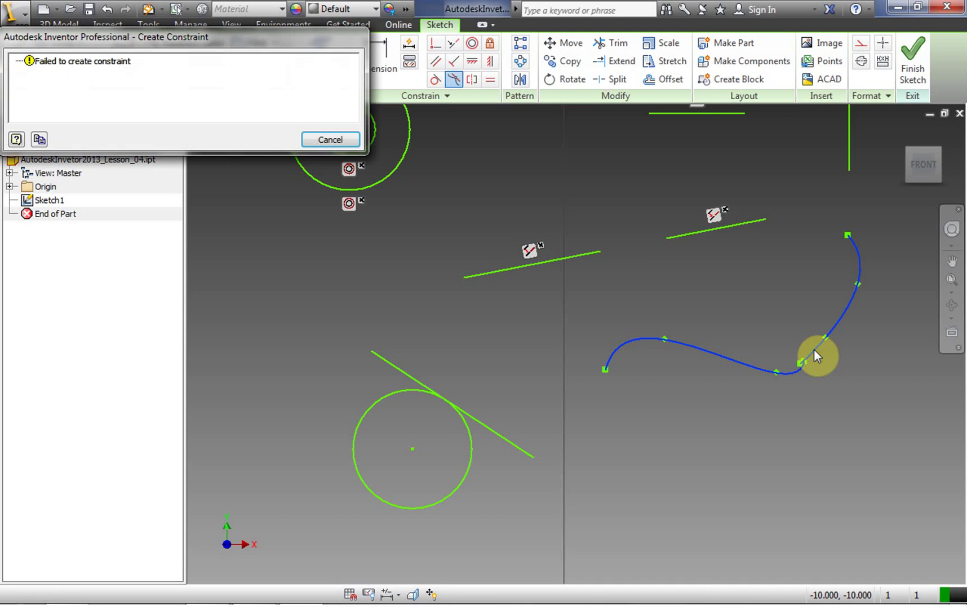
{"action": "left_click", "coordinate": [340, 139]}
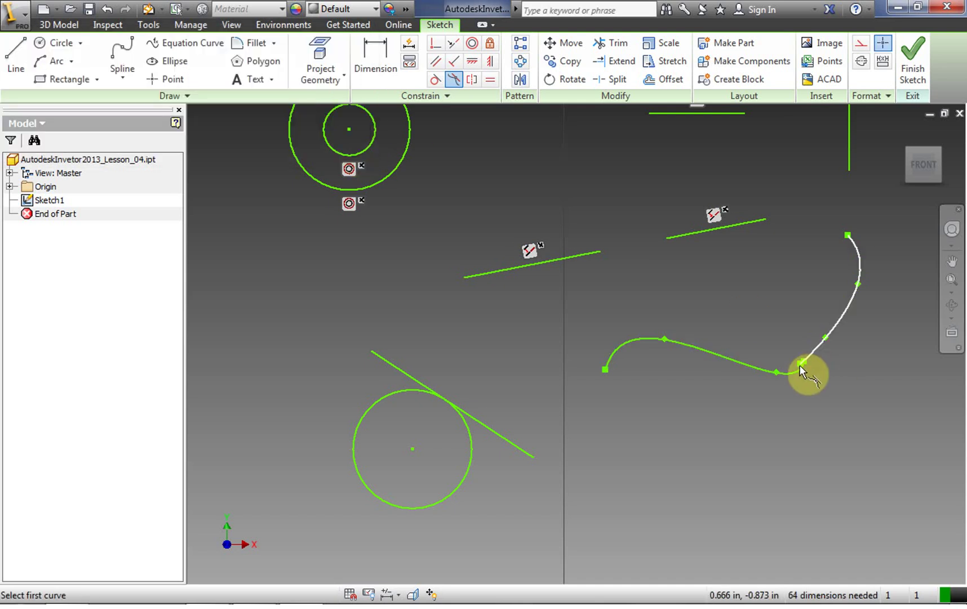
{"action": "right_click", "coordinate": [731, 339]}
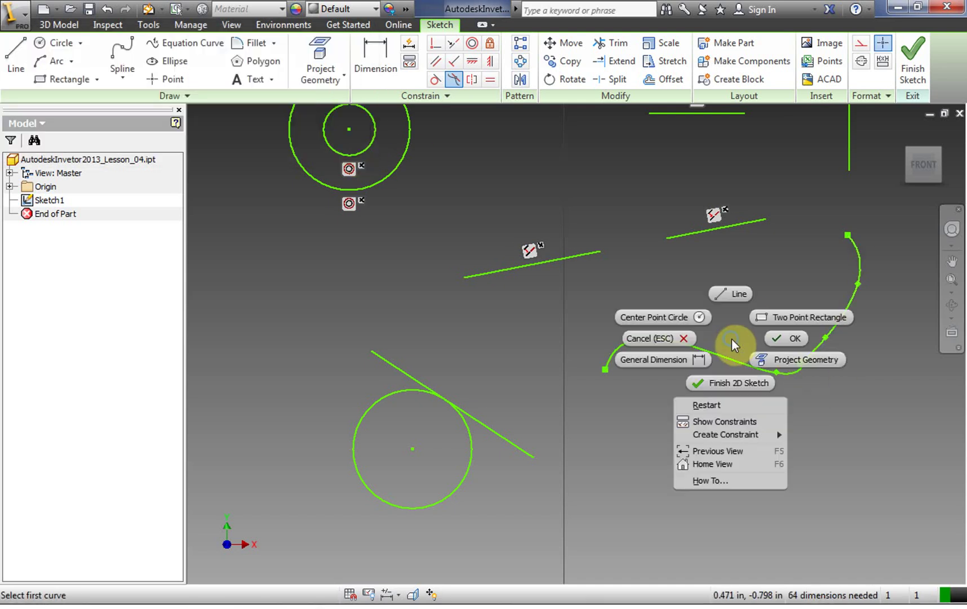
{"action": "left_click", "coordinate": [782, 340]}
Step: Join the S-shaped spline's far end to the upward-curving spline's lower end and apply a Smooth (G2) constraint between them
{"action": "mouse_move", "coordinate": [797, 372]}
{"action": "left_mouse_down"}
{"action": "mouse_move", "coordinate": [780, 372]}
{"action": "mouse_move", "coordinate": [792, 360]}
{"action": "left_mouse_up"}
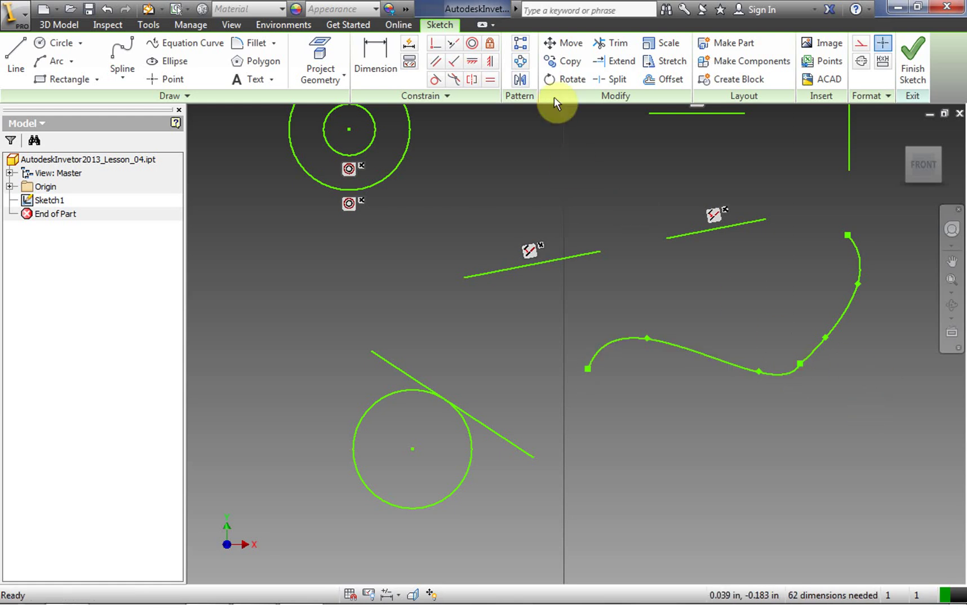
{"action": "left_click", "coordinate": [785, 372]}
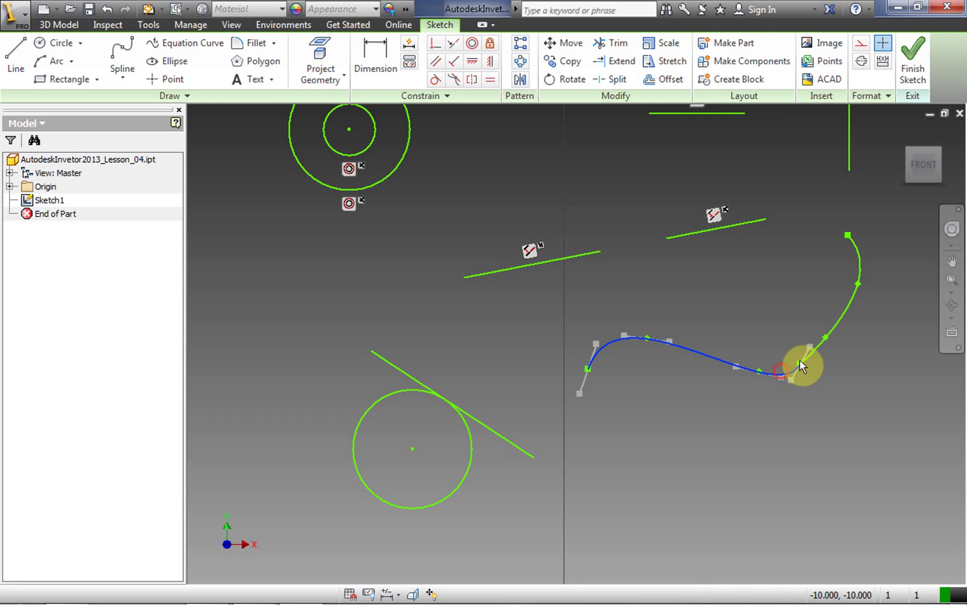
{"action": "left_click", "coordinate": [814, 353]}
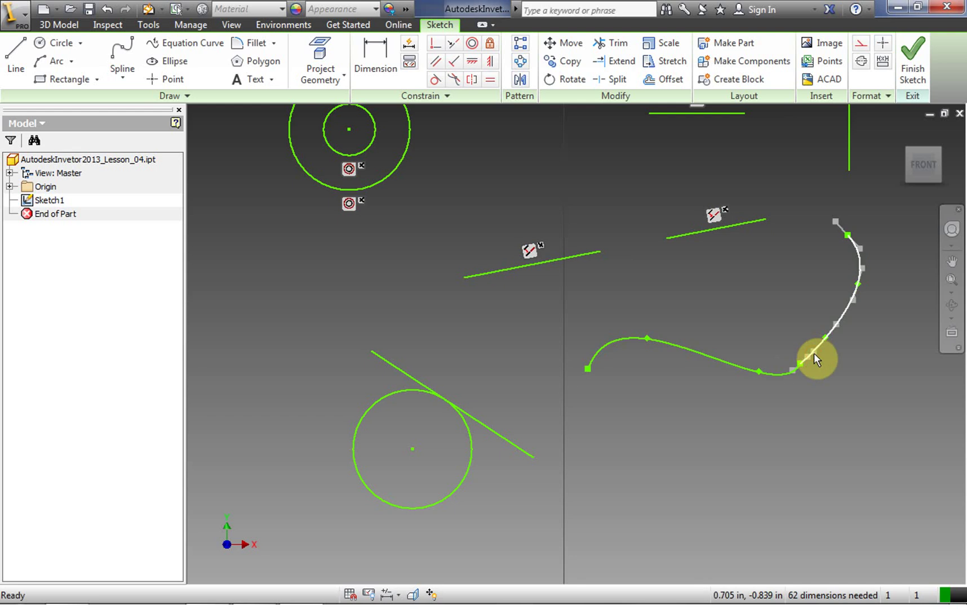
{"action": "left_click", "coordinate": [454, 79]}
{"action": "left_click", "coordinate": [770, 370]}
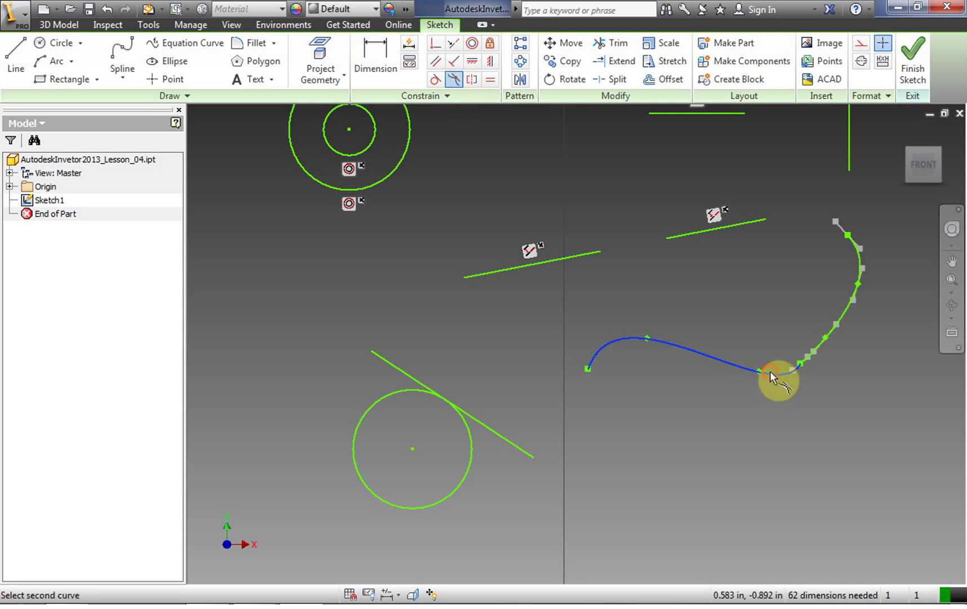
{"action": "left_click", "coordinate": [822, 341]}
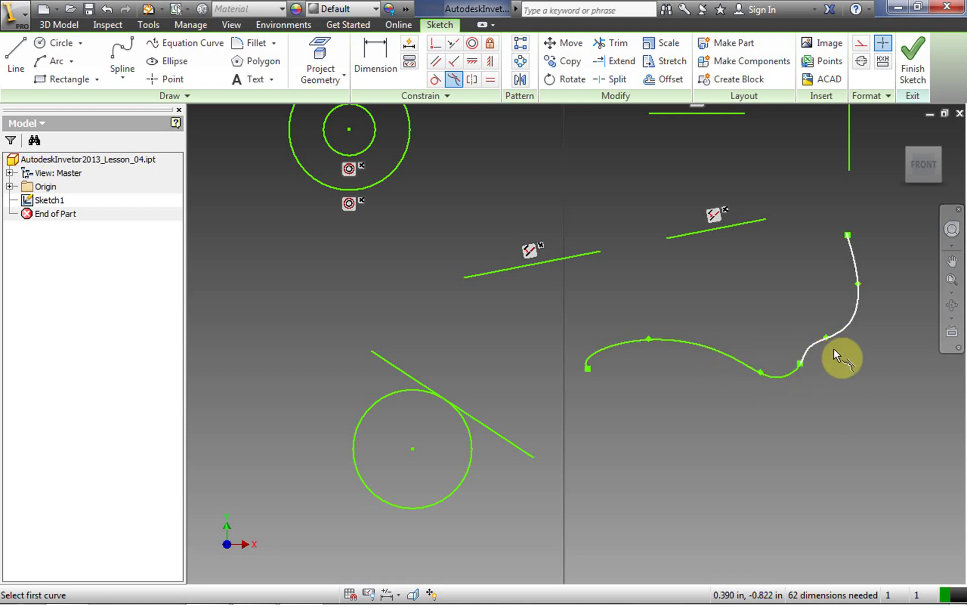
{"action": "right_click", "coordinate": [827, 371]}
{"action": "key", "text": "Escape"}
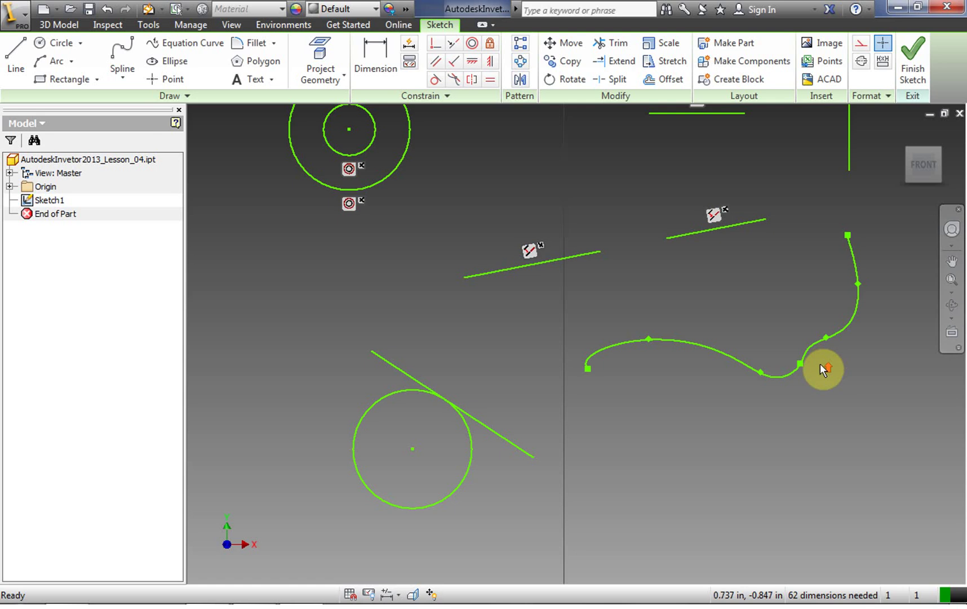
Step: Examine the curvature transition at the joint between the two smooth-constrained splines, checking each spline on either side
{"action": "scroll", "coordinate": [817, 371], "scroll_direction": "down", "scroll_amount": 5}
{"action": "scroll", "coordinate": [814, 371], "scroll_direction": "up", "scroll_amount": 10}
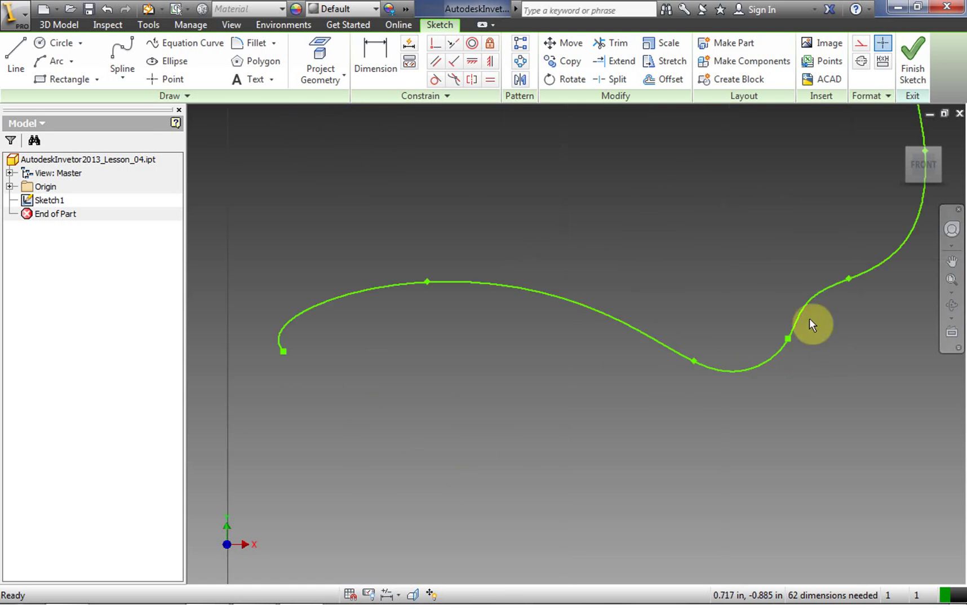
{"action": "left_click", "coordinate": [803, 304]}
{"action": "left_click", "coordinate": [782, 350]}
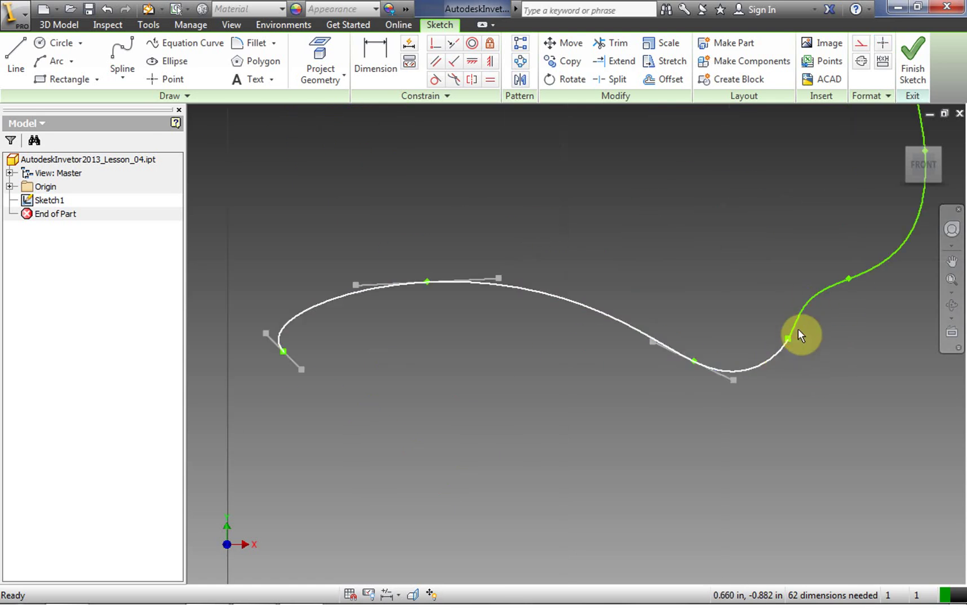
{"action": "left_click", "coordinate": [795, 325]}
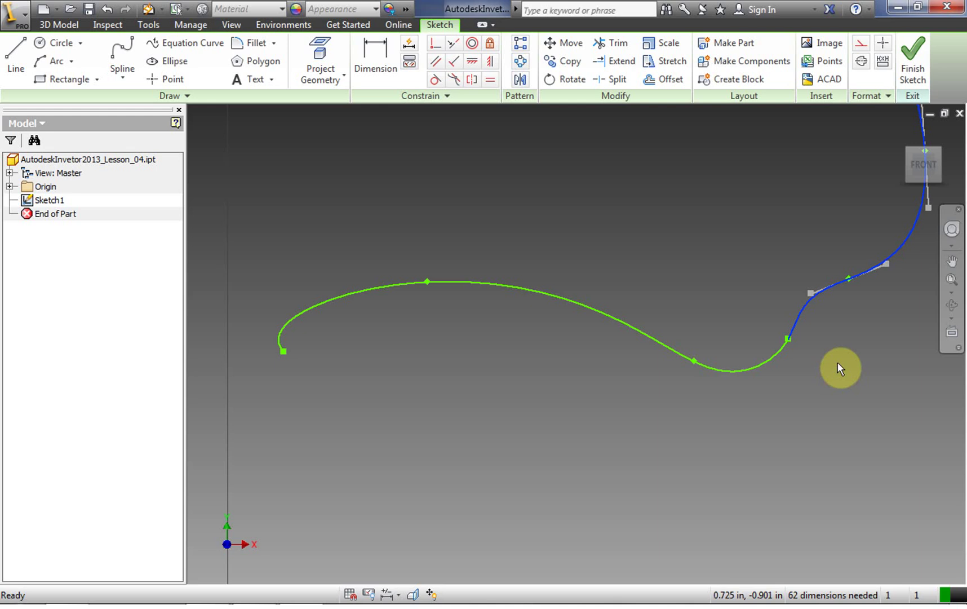
{"action": "left_click", "coordinate": [656, 239]}
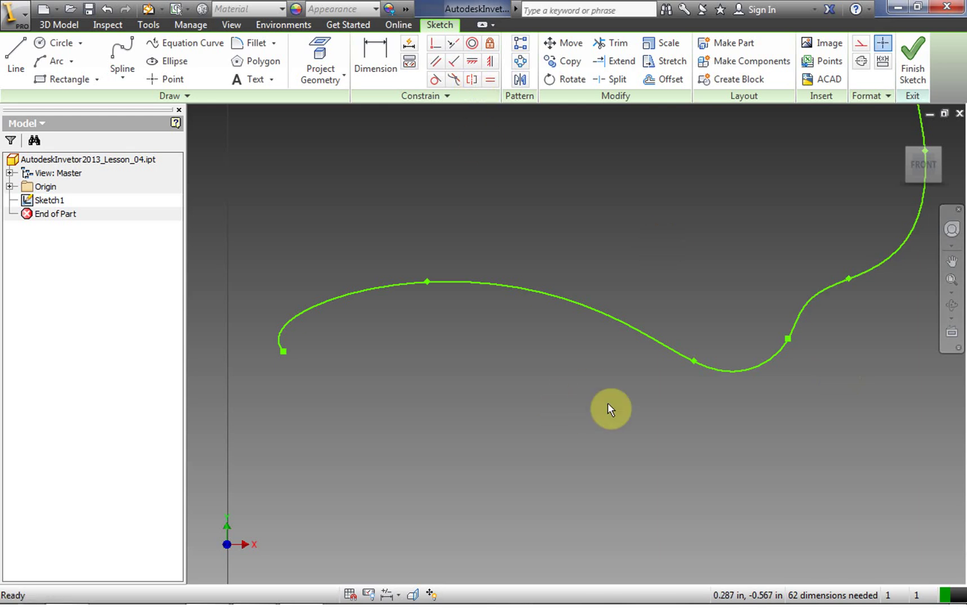
{"action": "scroll", "coordinate": [608, 401], "scroll_direction": "up", "scroll_amount": 5}
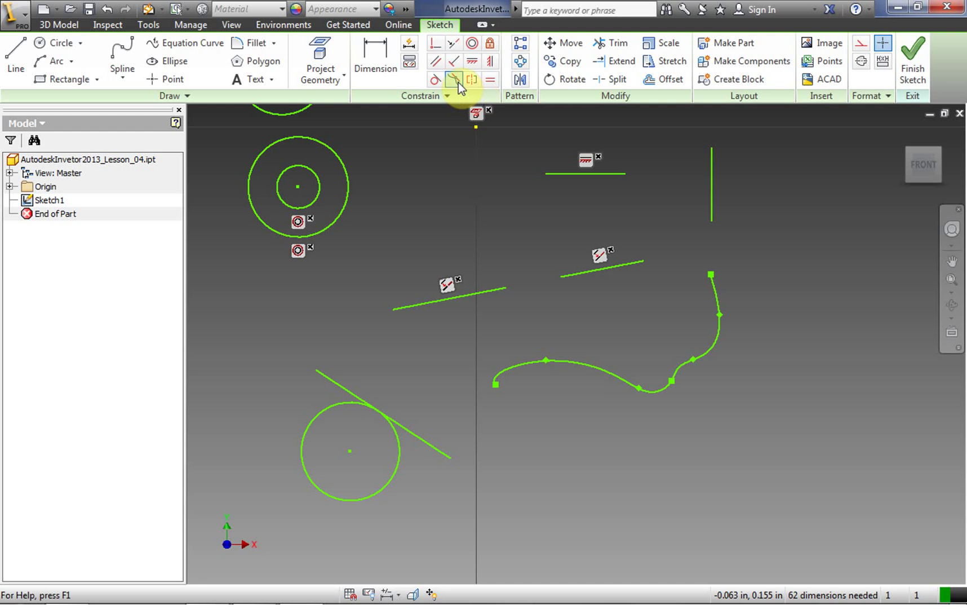
Step: Sketch a shallow V of two lines below the splines with its vertex at about (0.832, -1.450) in, plus a nearly vertical line rising from the vertex
{"action": "left_click", "coordinate": [12, 54]}
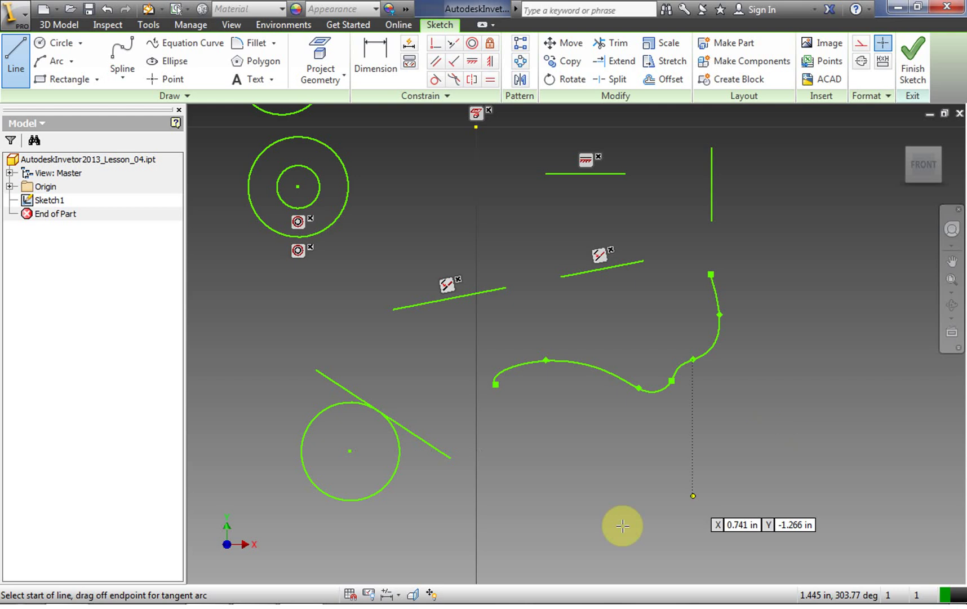
{"action": "left_click", "coordinate": [606, 510]}
{"action": "left_click", "coordinate": [721, 549]}
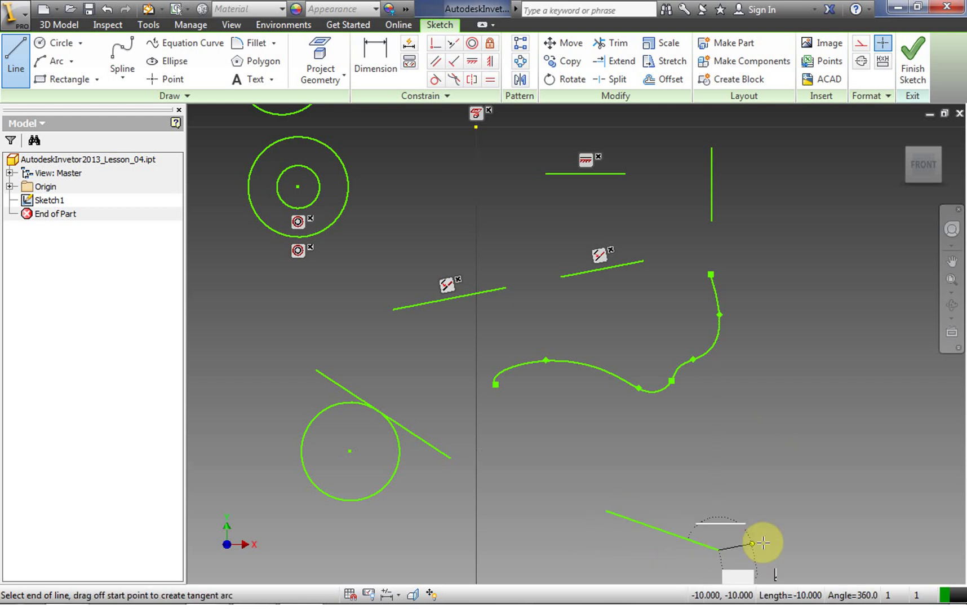
{"action": "left_click", "coordinate": [718, 550]}
{"action": "left_click", "coordinate": [818, 507]}
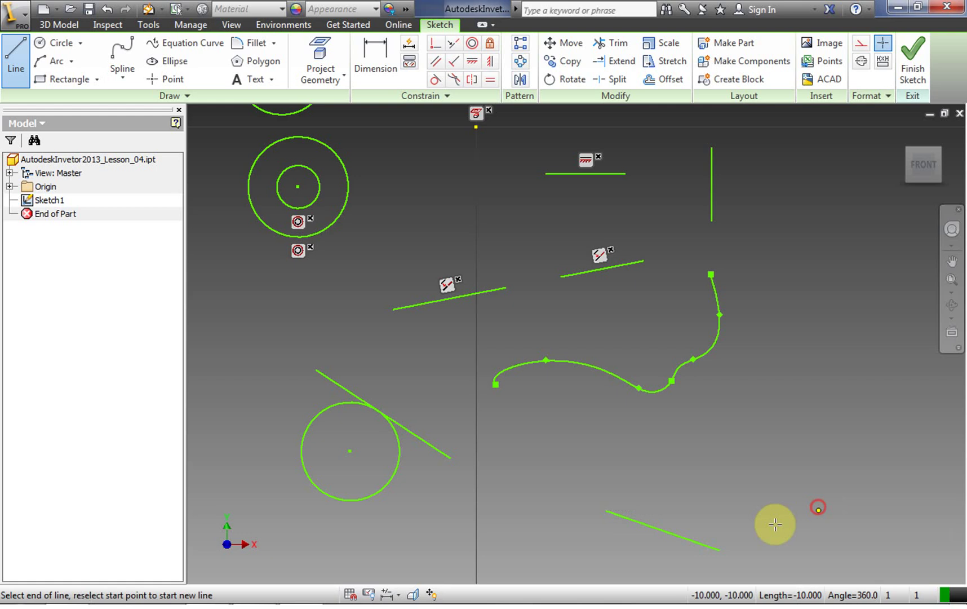
{"action": "left_click", "coordinate": [720, 546]}
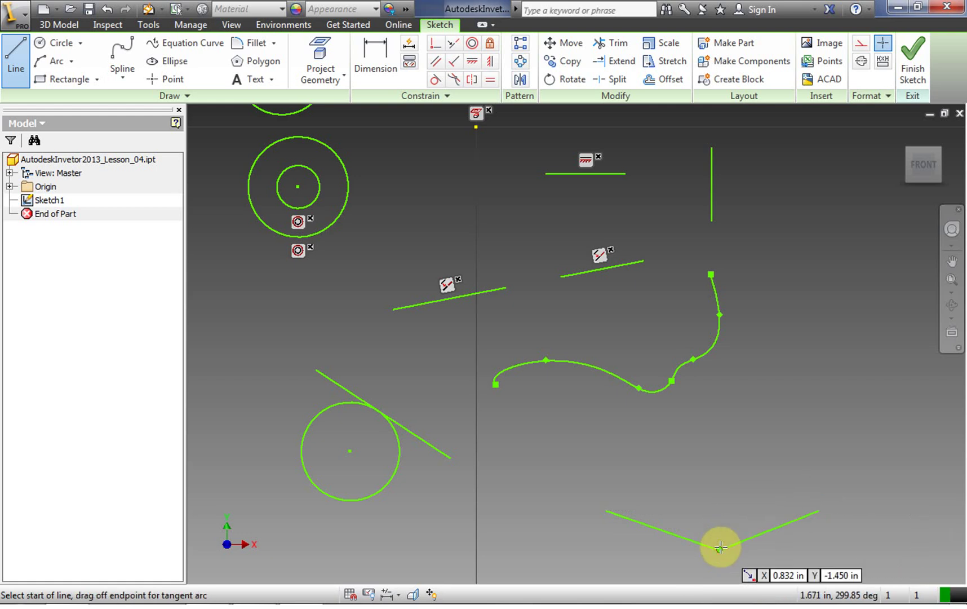
{"action": "left_click", "coordinate": [719, 546]}
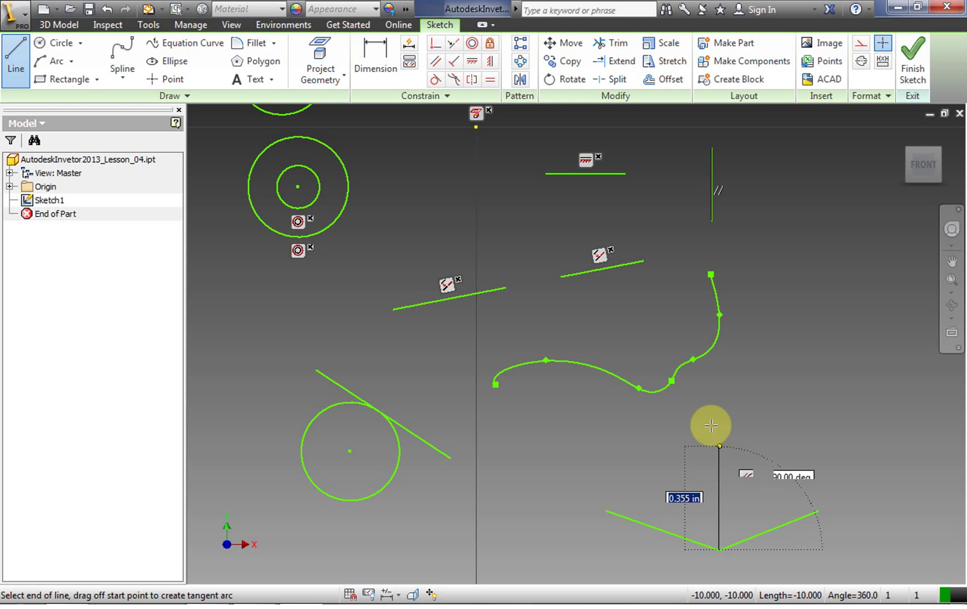
{"action": "double_click", "coordinate": [730, 398]}
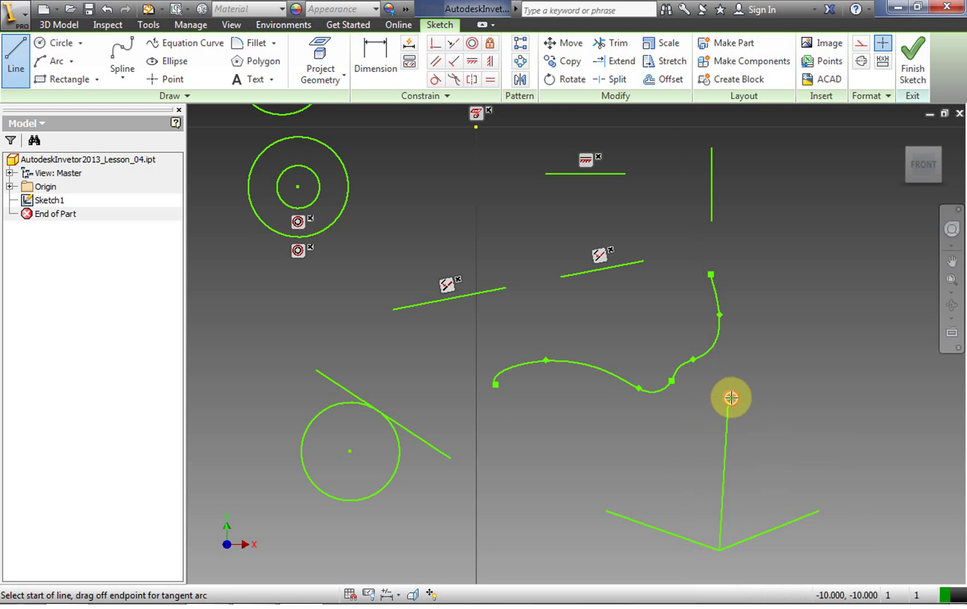
Step: Apply a Symmetric constraint to the two arms of the V, using the nearly vertical line as the symmetry line
{"action": "left_click", "coordinate": [470, 80]}
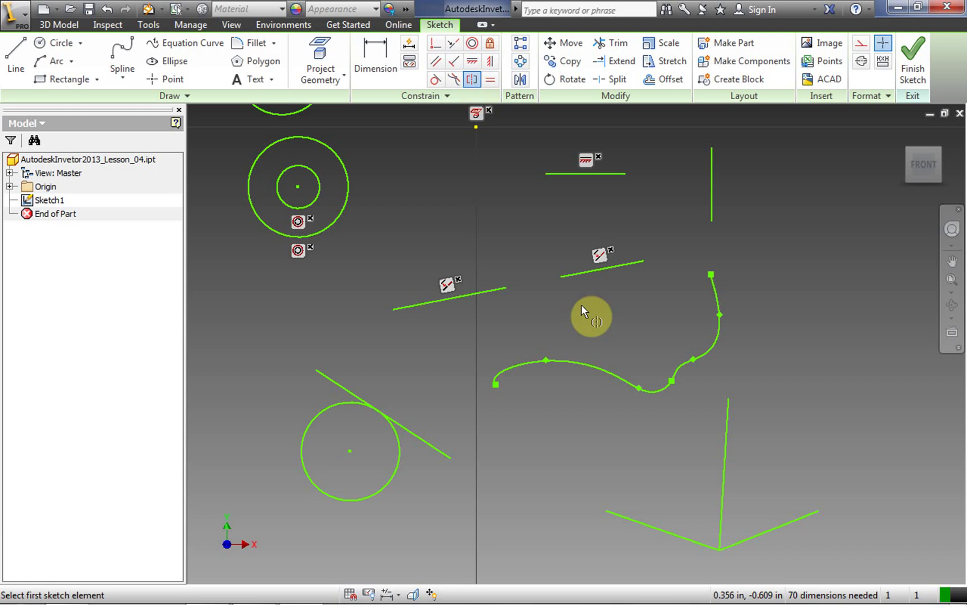
{"action": "left_click", "coordinate": [654, 529]}
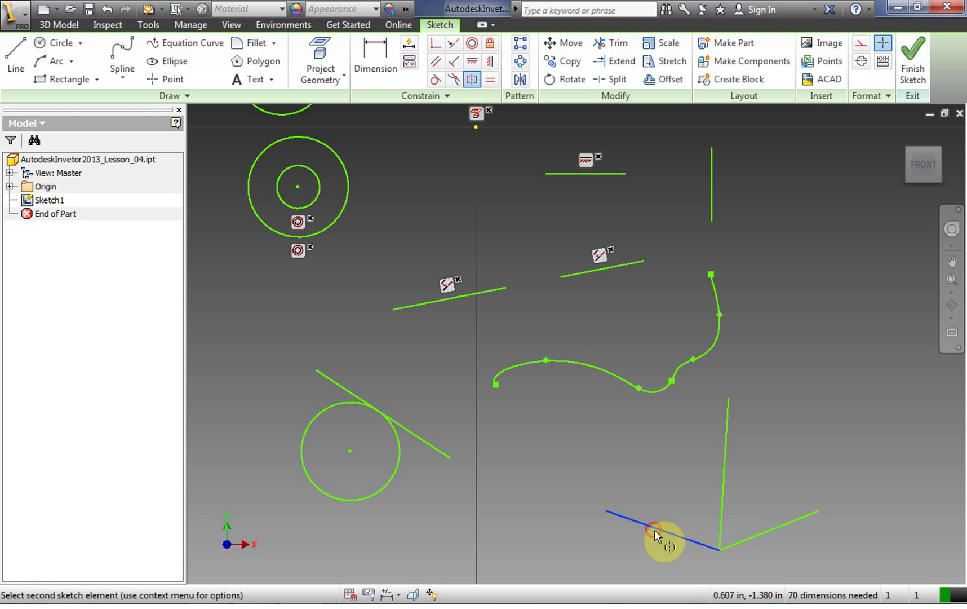
{"action": "left_click", "coordinate": [749, 540]}
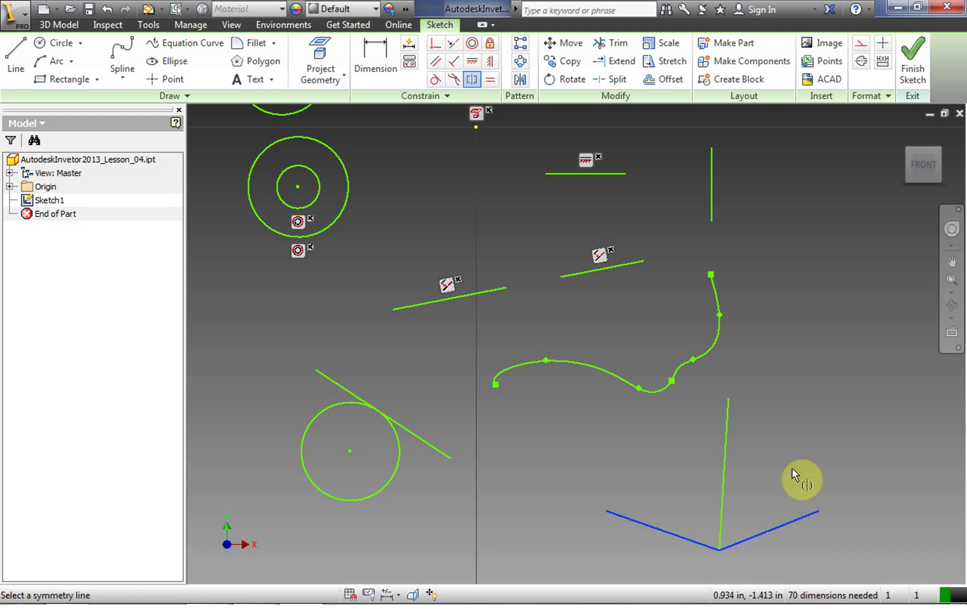
{"action": "left_click", "coordinate": [725, 467]}
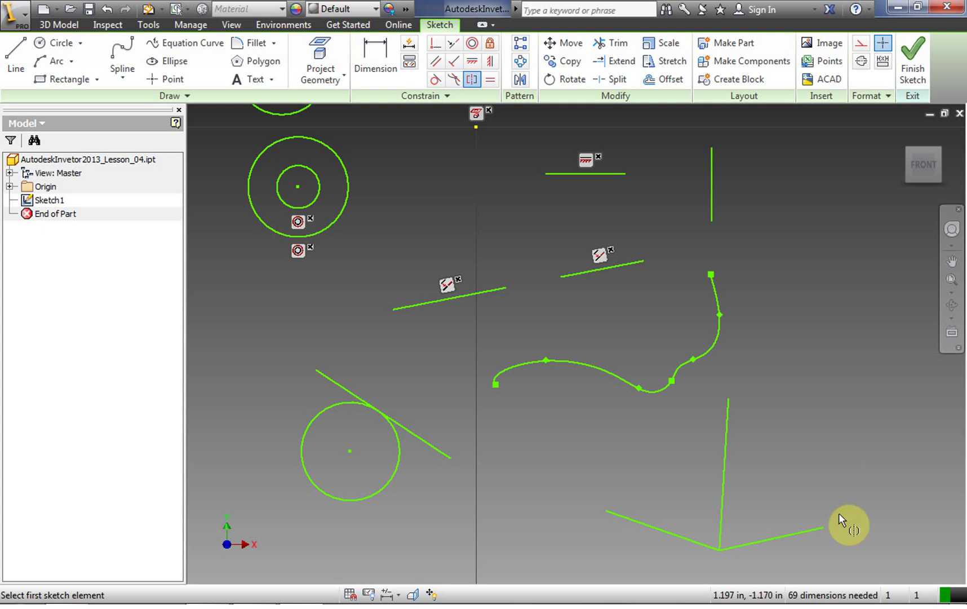
{"action": "right_click", "coordinate": [761, 451]}
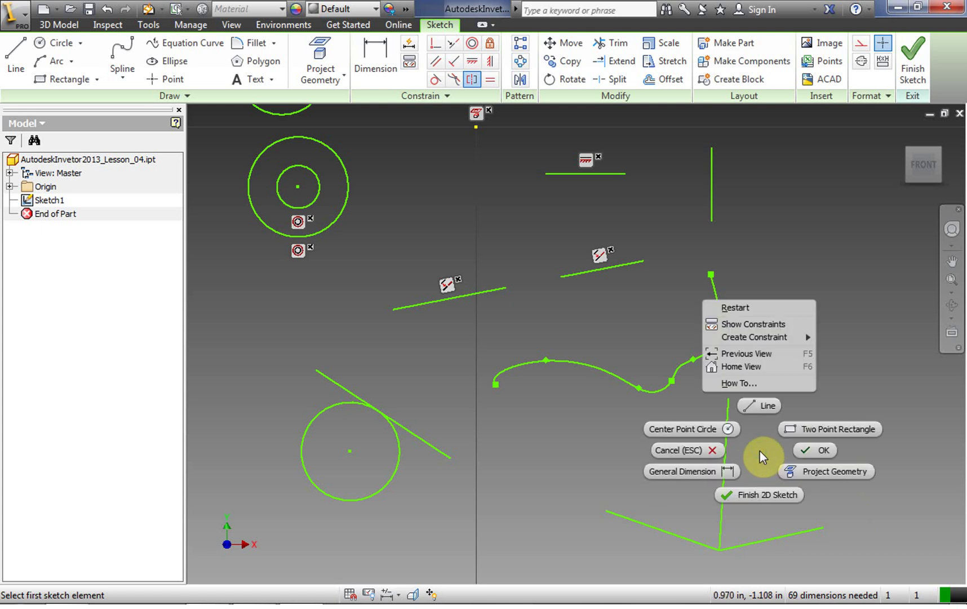
Step: Finish the Symmetric constraint and pull one arm of the V upward so both arms steepen about the symmetry line
{"action": "left_click", "coordinate": [820, 449]}
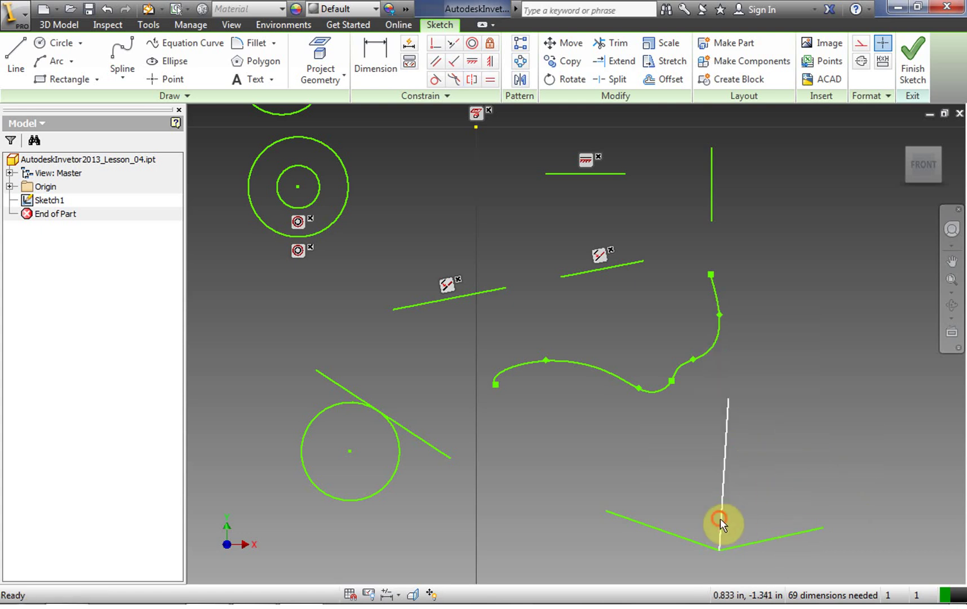
{"action": "mouse_move", "coordinate": [720, 520]}
{"action": "left_mouse_down"}
{"action": "mouse_move", "coordinate": [755, 516]}
{"action": "mouse_move", "coordinate": [753, 488]}
{"action": "mouse_move", "coordinate": [700, 468]}
{"action": "mouse_move", "coordinate": [709, 517]}
{"action": "mouse_move", "coordinate": [720, 530]}
{"action": "mouse_move", "coordinate": [736, 520]}
{"action": "mouse_move", "coordinate": [741, 533]}
{"action": "mouse_move", "coordinate": [721, 499]}
{"action": "mouse_move", "coordinate": [708, 509]}
{"action": "mouse_move", "coordinate": [719, 489]}
{"action": "mouse_move", "coordinate": [717, 503]}
{"action": "mouse_move", "coordinate": [733, 488]}
{"action": "mouse_move", "coordinate": [737, 465]}
{"action": "mouse_move", "coordinate": [719, 511]}
{"action": "mouse_move", "coordinate": [727, 538]}
{"action": "left_mouse_up"}
{"action": "scroll", "coordinate": [762, 496], "scroll_direction": "up", "scroll_amount": 3}
{"action": "scroll", "coordinate": [761, 495], "scroll_direction": "down", "scroll_amount": 5}
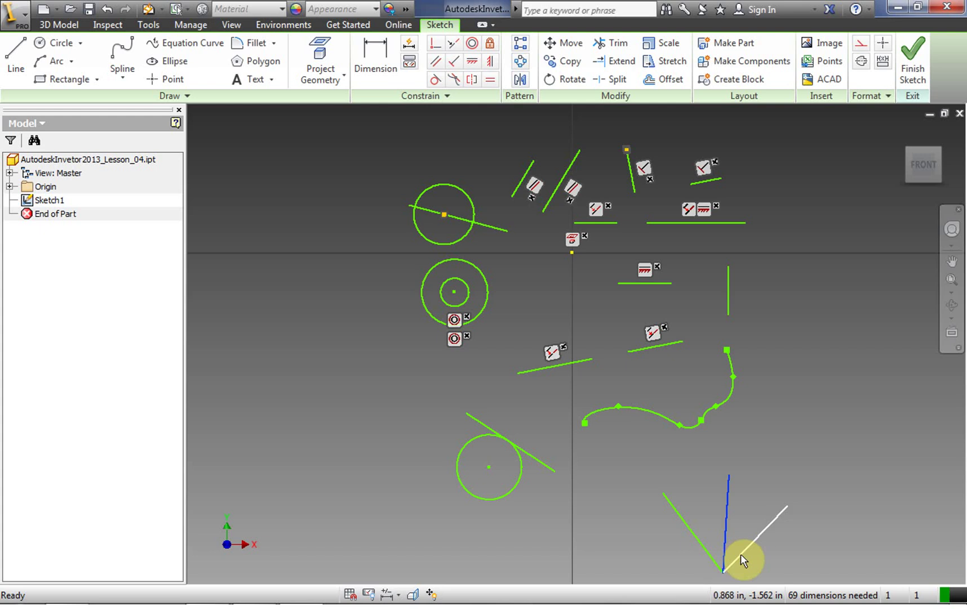
Step: Hide all the sketch constraints and show them all again, including those on the splines and the V
{"action": "right_click", "coordinate": [743, 478]}
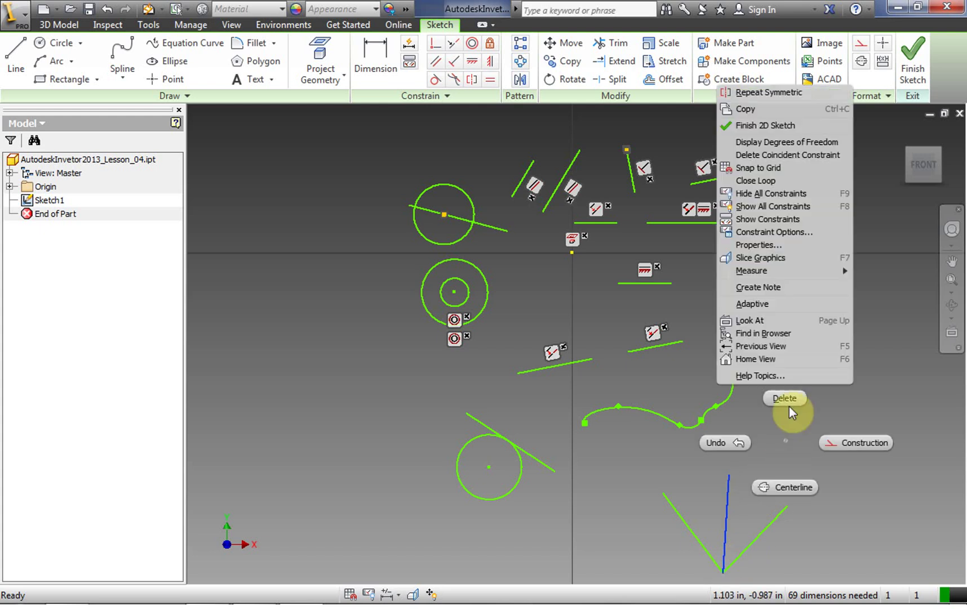
{"action": "left_click", "coordinate": [757, 196]}
{"action": "right_click", "coordinate": [787, 388]}
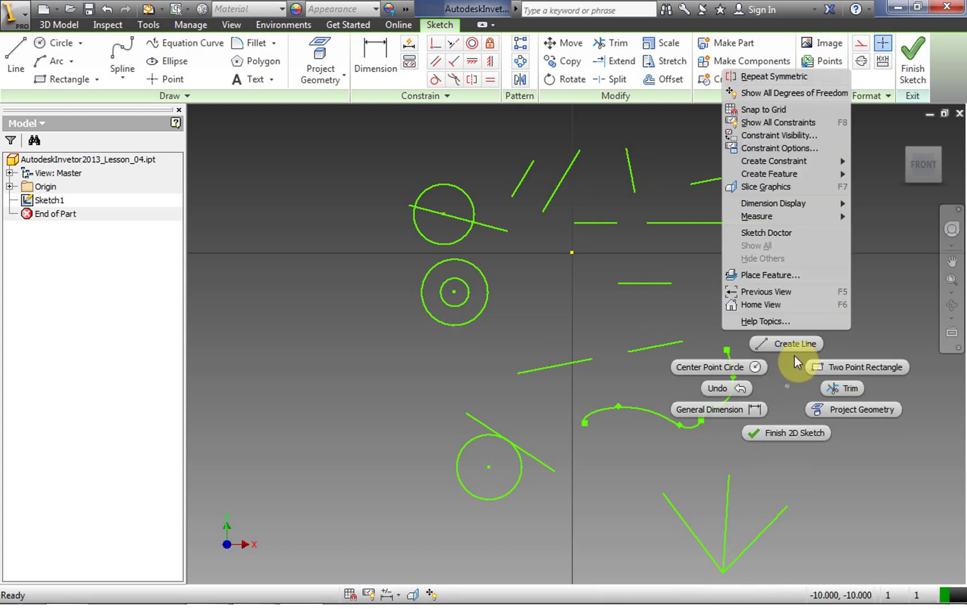
{"action": "left_click", "coordinate": [770, 123]}
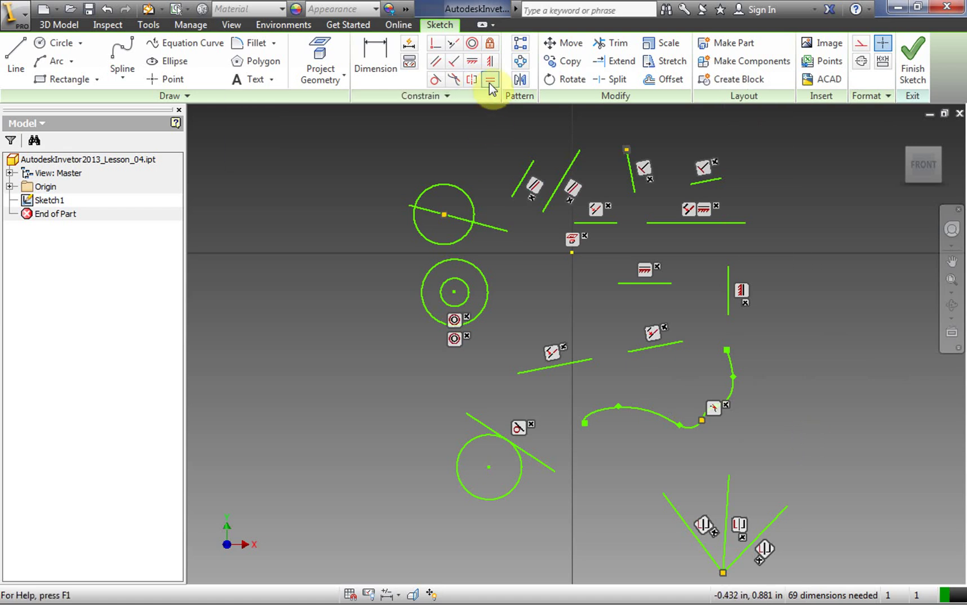
Step: Sketch two separate slanted lines left of the tangent circle, the steeper one below the other with its upper end at about (-1.313, -0.724) in
{"action": "left_click", "coordinate": [16, 51]}
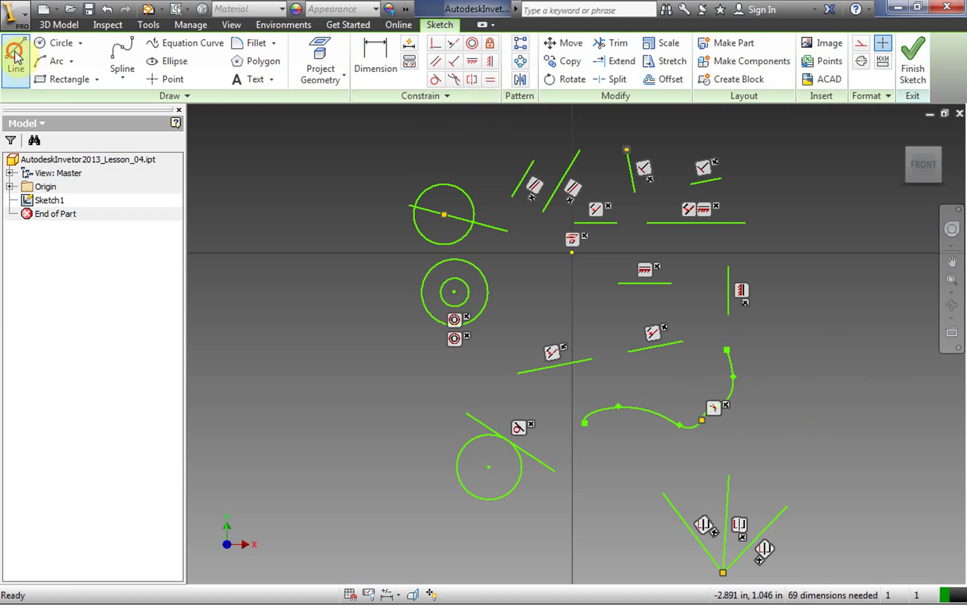
{"action": "left_click", "coordinate": [250, 392]}
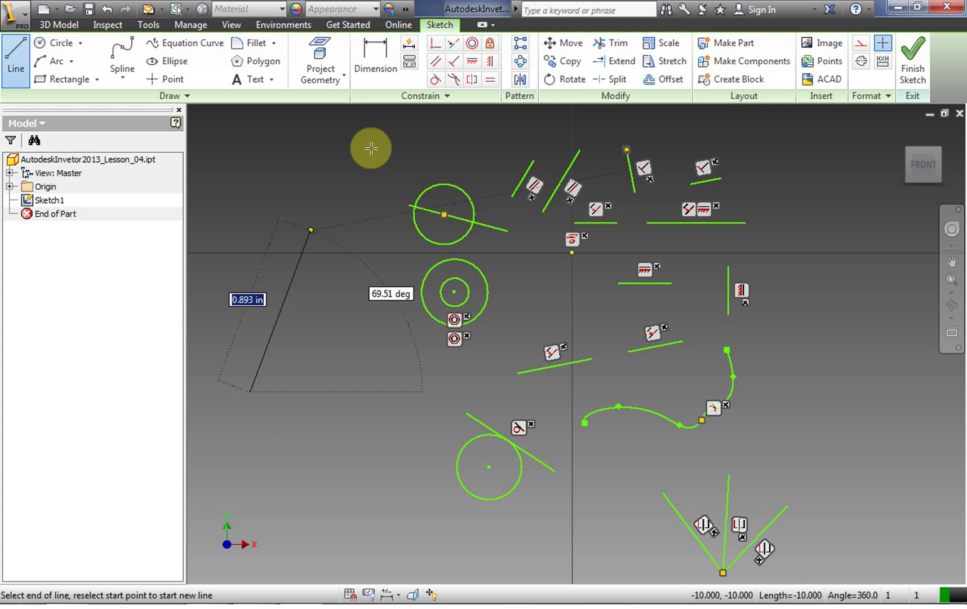
{"action": "left_click", "coordinate": [325, 345]}
{"action": "left_click", "coordinate": [324, 346]}
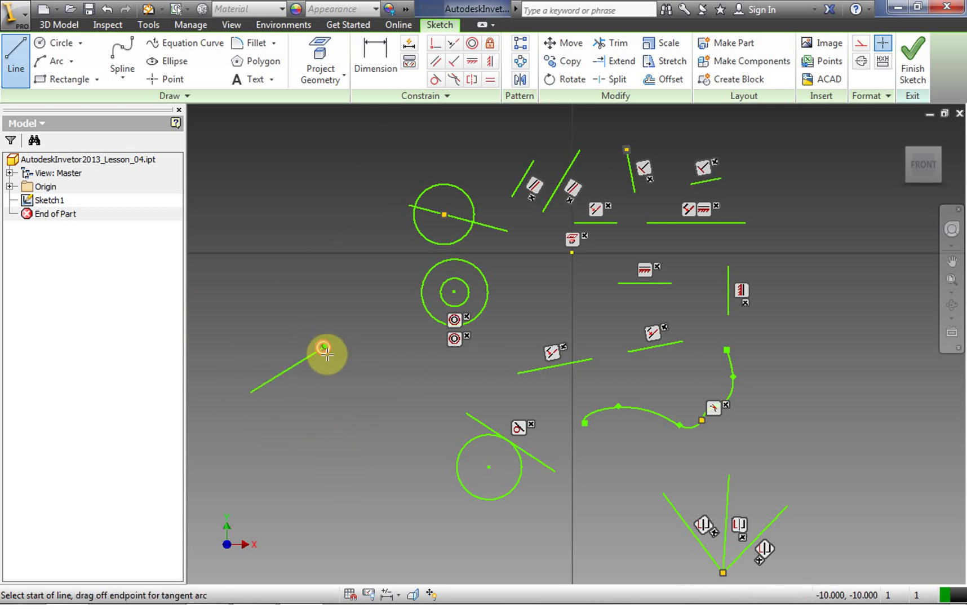
{"action": "left_click", "coordinate": [287, 467]}
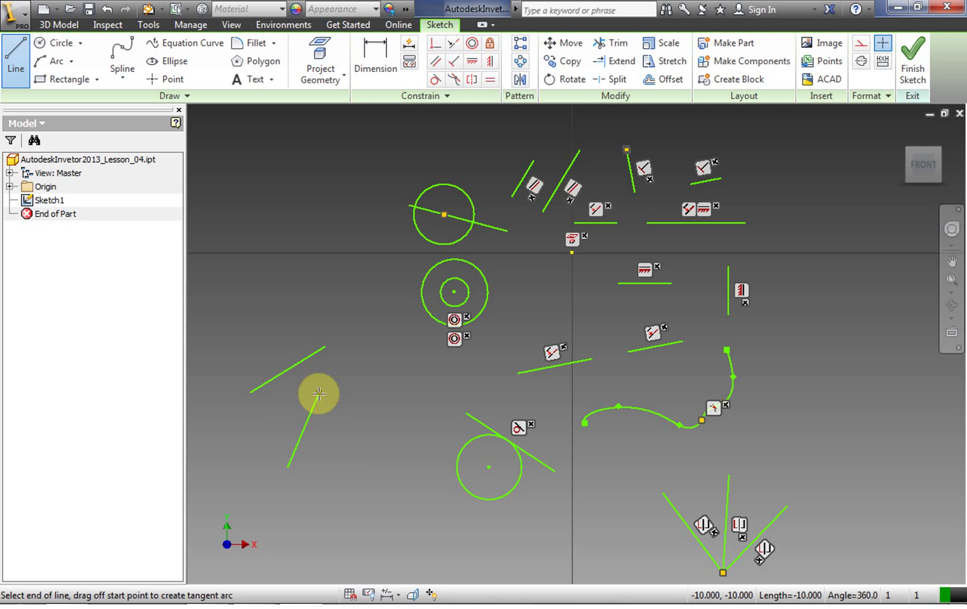
{"action": "left_click", "coordinate": [319, 392]}
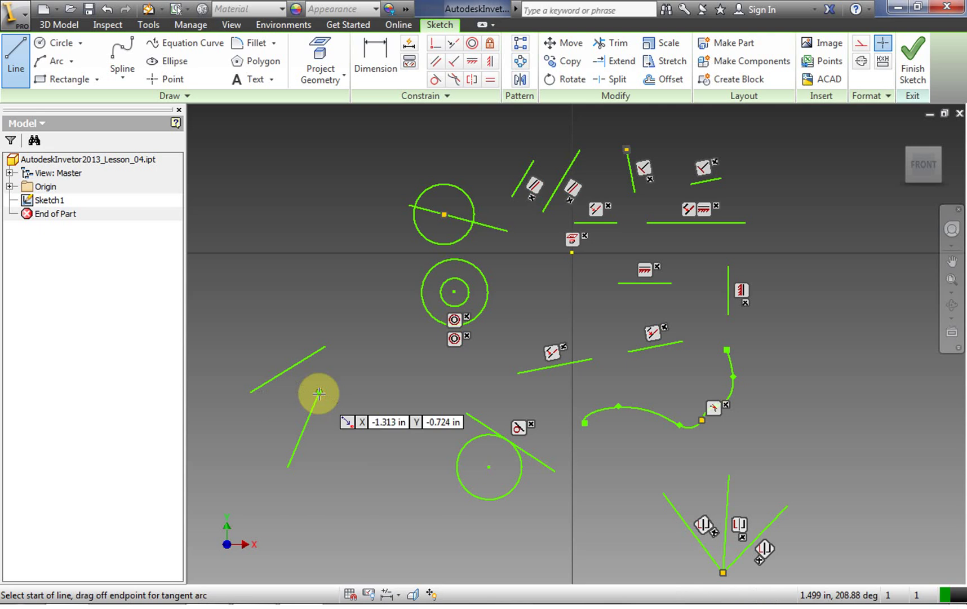
Step: Apply an Equal constraint between the two new slanted lines, picking the upper one first
{"action": "left_click", "coordinate": [490, 81]}
{"action": "left_click", "coordinate": [303, 359]}
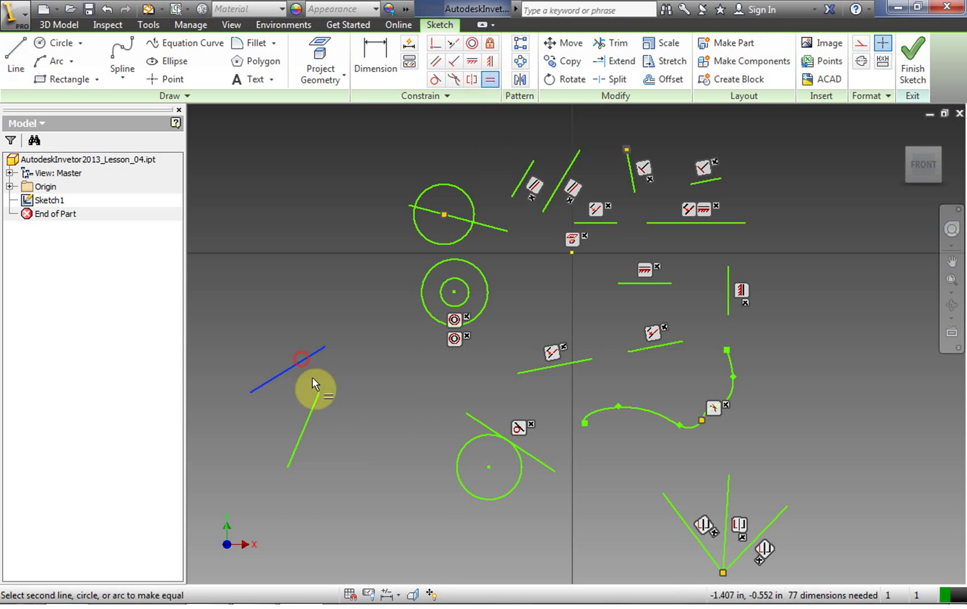
{"action": "left_click", "coordinate": [312, 407]}
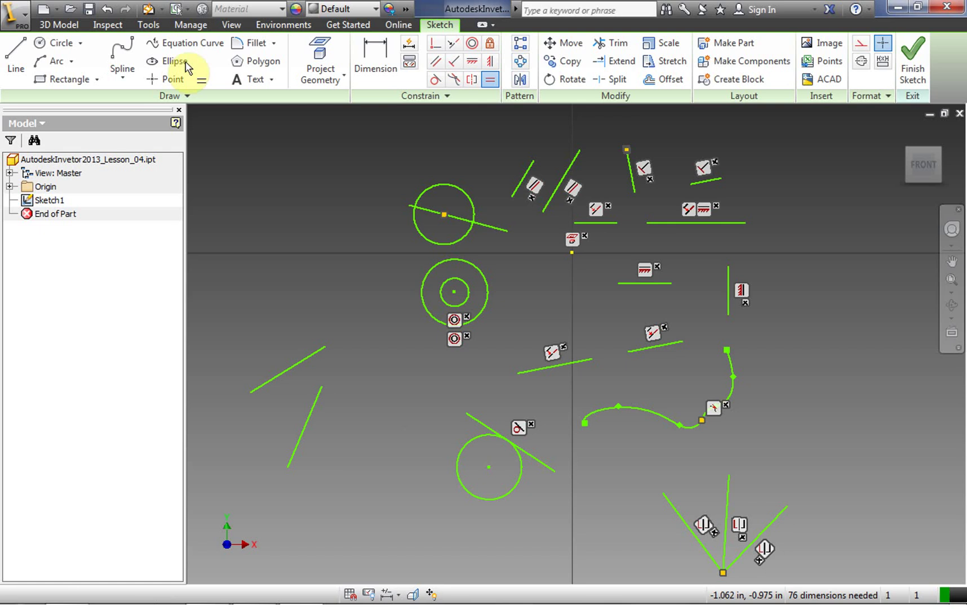
Step: Sketch a small center-point circle above the two equal lines and a clearly larger one directly beneath it
{"action": "left_click", "coordinate": [58, 43]}
{"action": "left_click", "coordinate": [233, 169]}
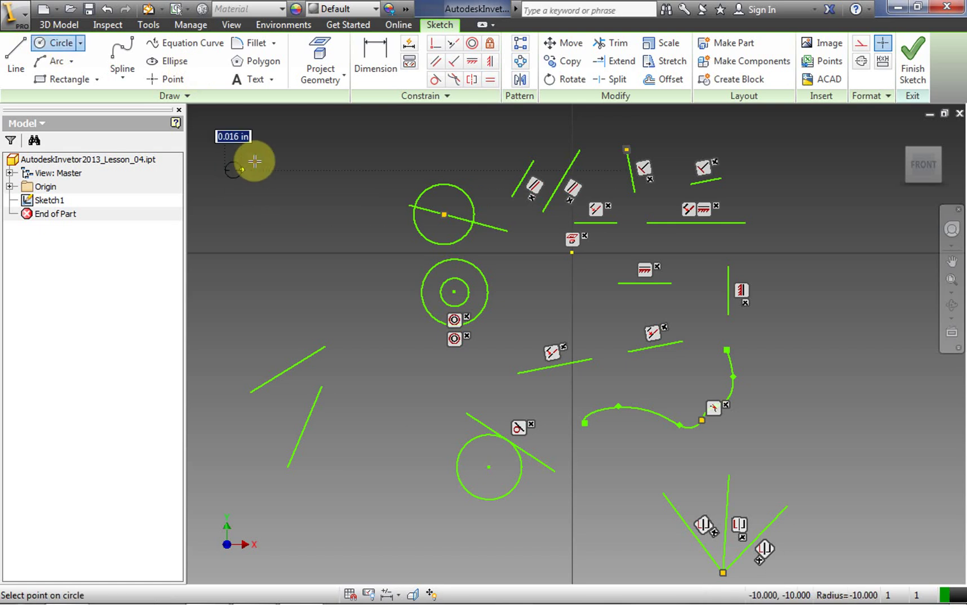
{"action": "left_click", "coordinate": [258, 159]}
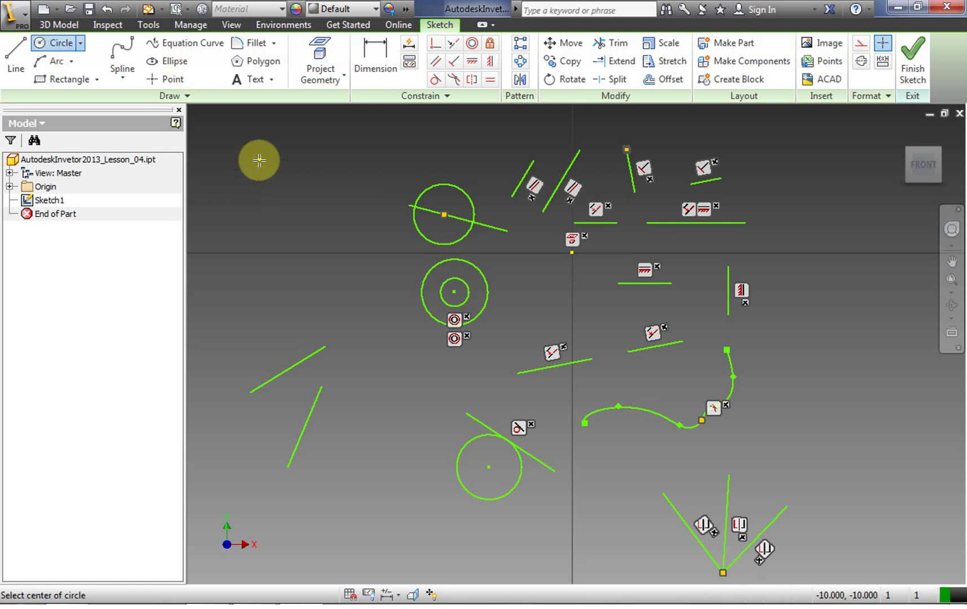
{"action": "left_click", "coordinate": [250, 283]}
{"action": "left_click", "coordinate": [296, 242]}
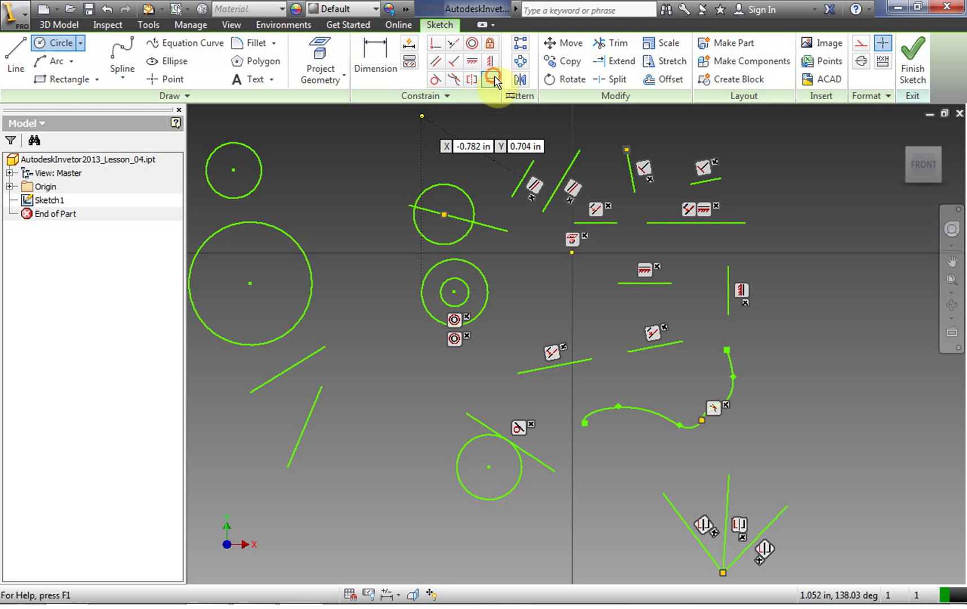
Step: Apply an Equal constraint to the two new circles, picking the small one first, and show all sketch constraints
{"action": "left_click", "coordinate": [493, 79]}
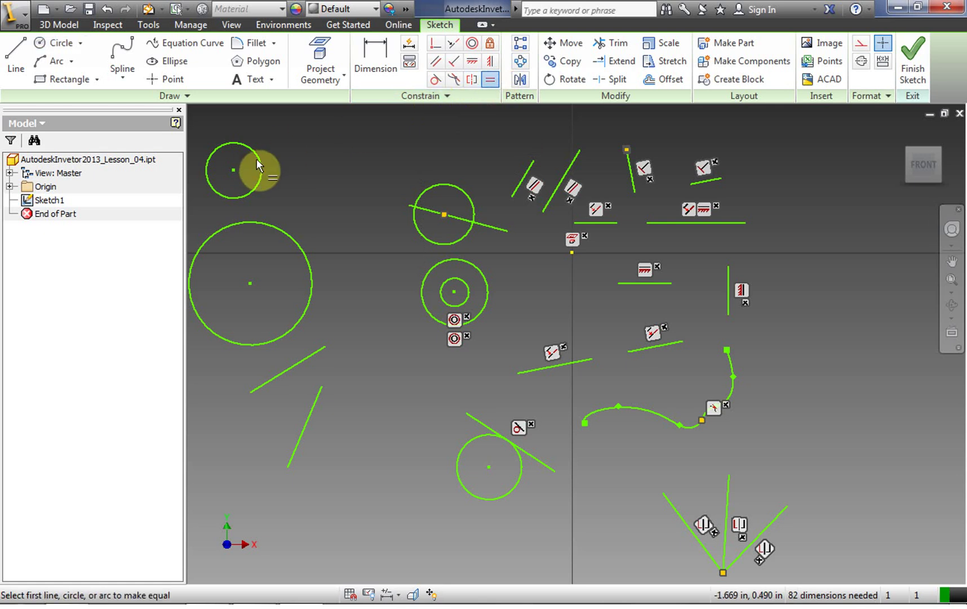
{"action": "left_click", "coordinate": [256, 161]}
{"action": "left_click", "coordinate": [296, 243]}
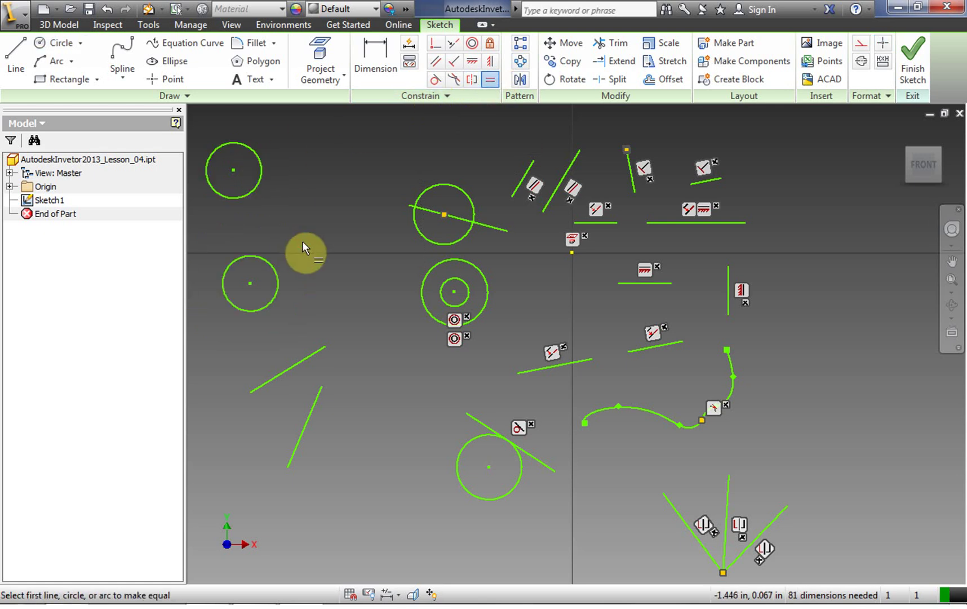
{"action": "right_click", "coordinate": [364, 234]}
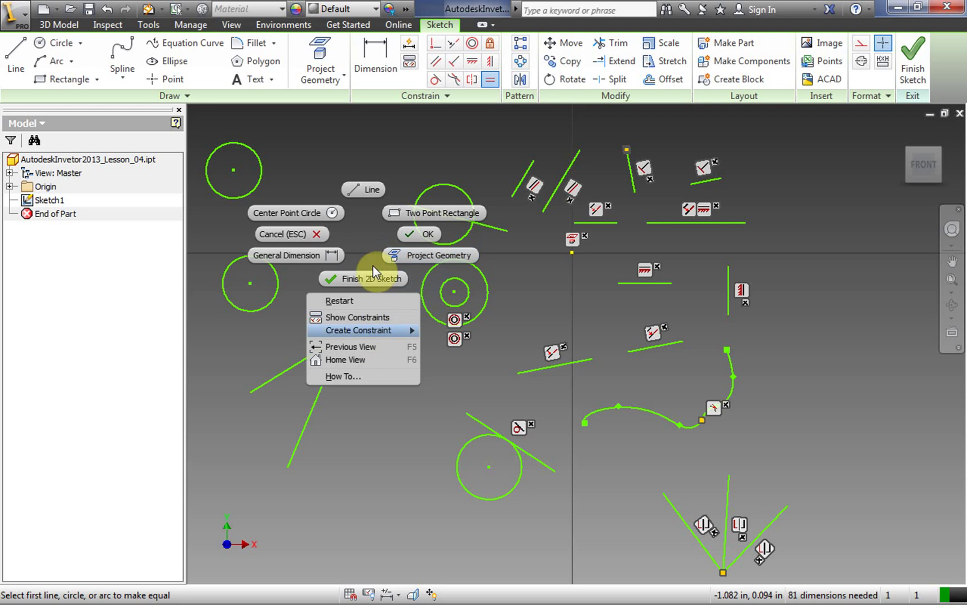
{"action": "left_click", "coordinate": [412, 234]}
{"action": "right_click", "coordinate": [353, 239]}
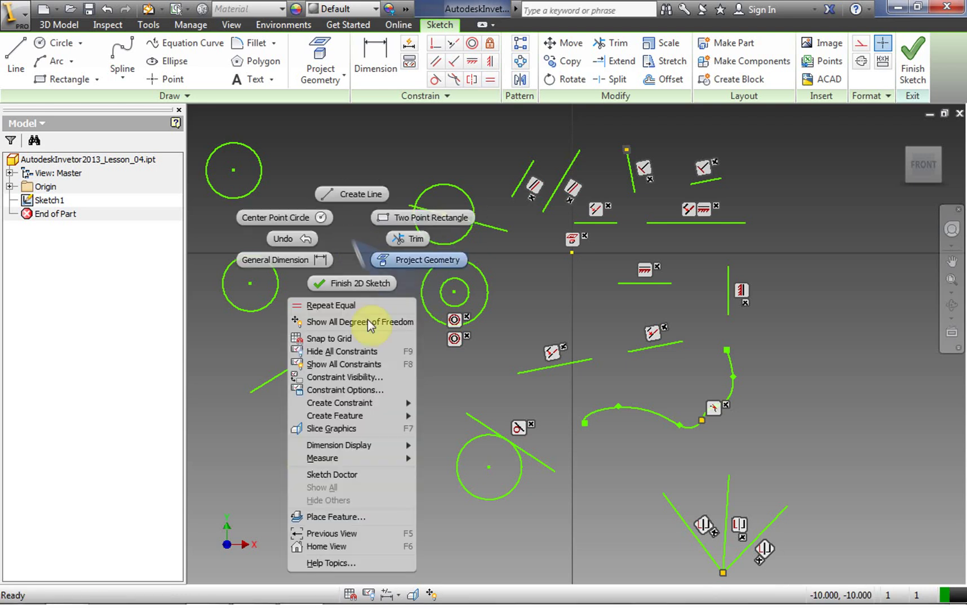
{"action": "left_click", "coordinate": [350, 364]}
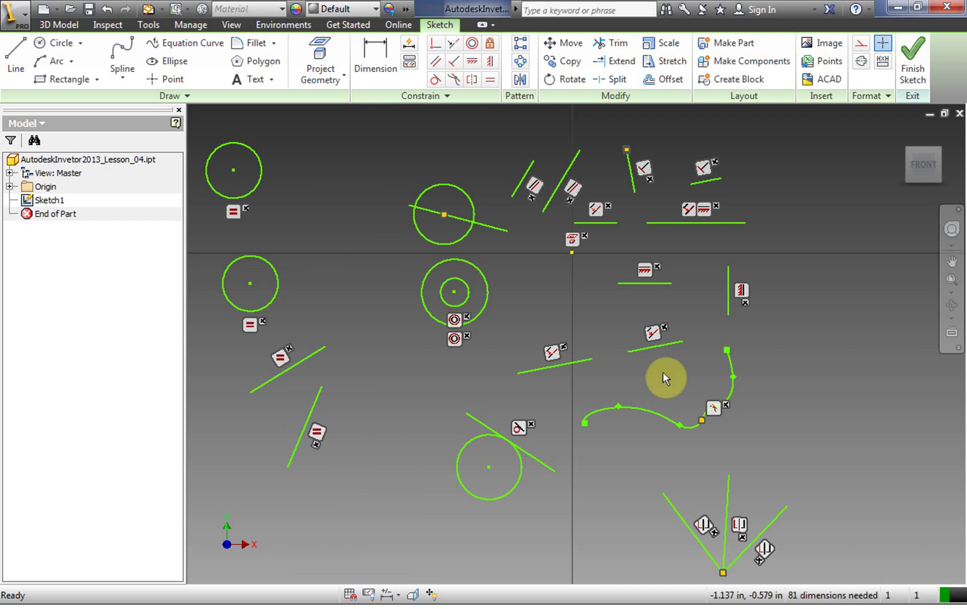
Step: Sketch a two-point rectangle in the empty area below the equal lines and show all its constraints
{"action": "left_click", "coordinate": [951, 261]}
{"action": "mouse_move", "coordinate": [614, 491]}
{"action": "left_mouse_down"}
{"action": "mouse_move", "coordinate": [638, 413]}
{"action": "mouse_move", "coordinate": [628, 239]}
{"action": "left_mouse_up"}
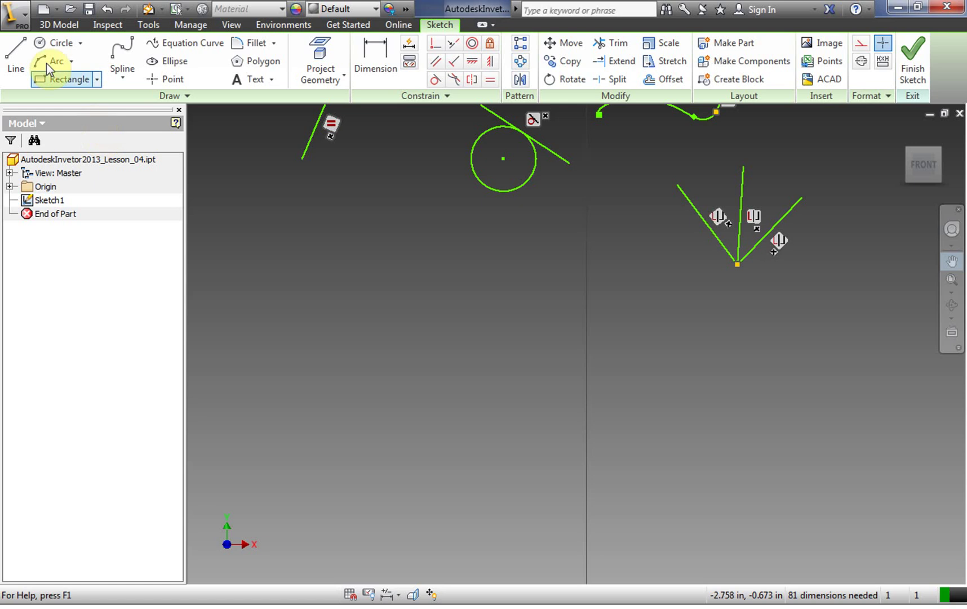
{"action": "left_click", "coordinate": [69, 80]}
{"action": "left_click", "coordinate": [270, 281]}
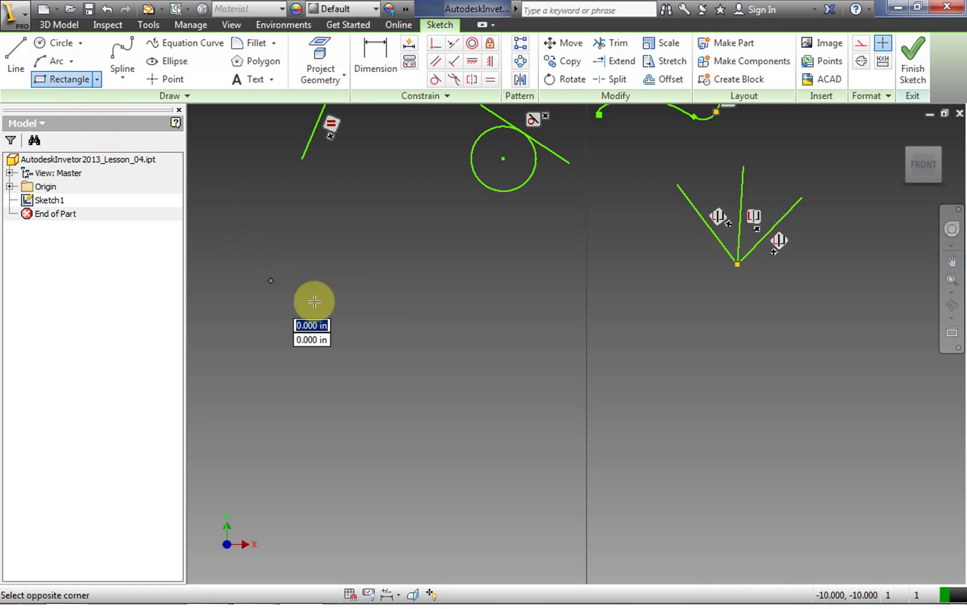
{"action": "left_click", "coordinate": [415, 358]}
{"action": "right_click", "coordinate": [467, 294]}
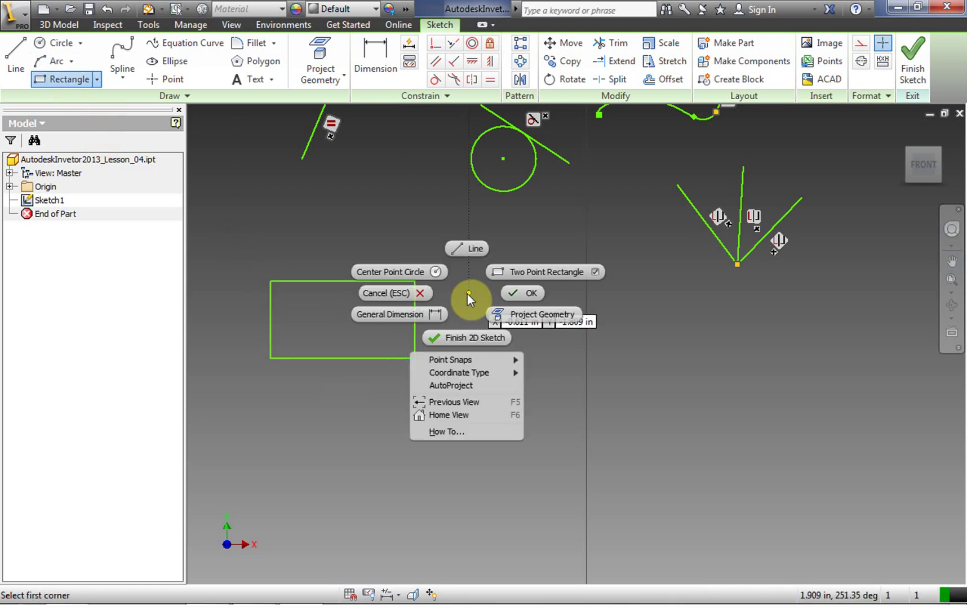
{"action": "left_click", "coordinate": [514, 291]}
{"action": "right_click", "coordinate": [440, 252]}
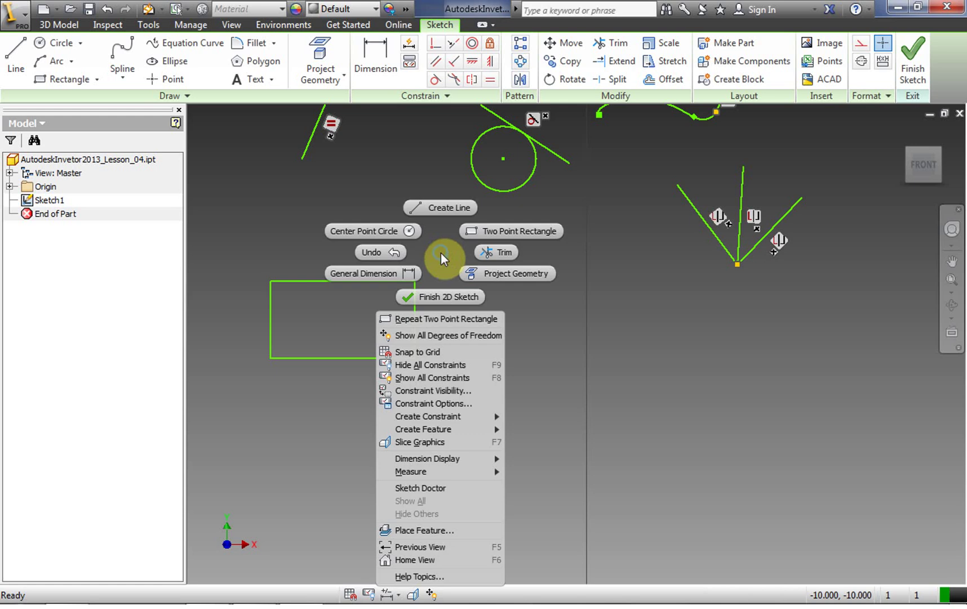
{"action": "left_click", "coordinate": [431, 380]}
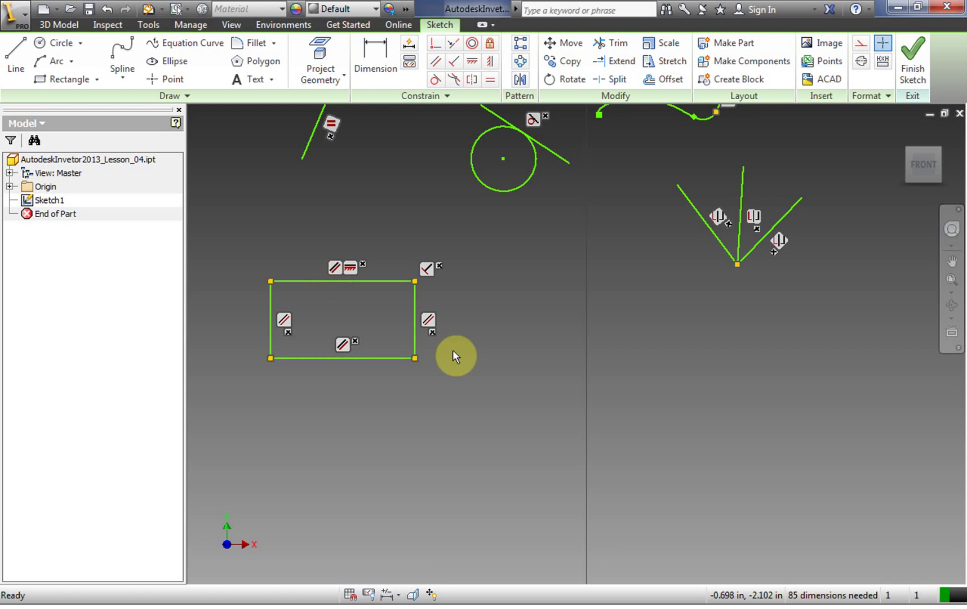
Step: Sketch a closed irregular six-sided line loop below the V, with a vertical right side about 0.43 in long
{"action": "left_click", "coordinate": [16, 59]}
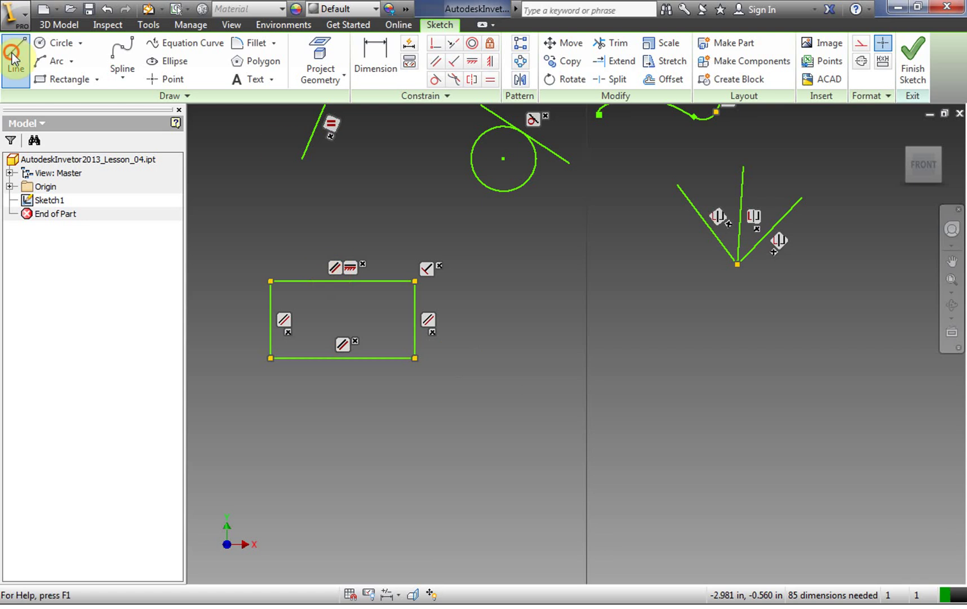
{"action": "left_click", "coordinate": [533, 384]}
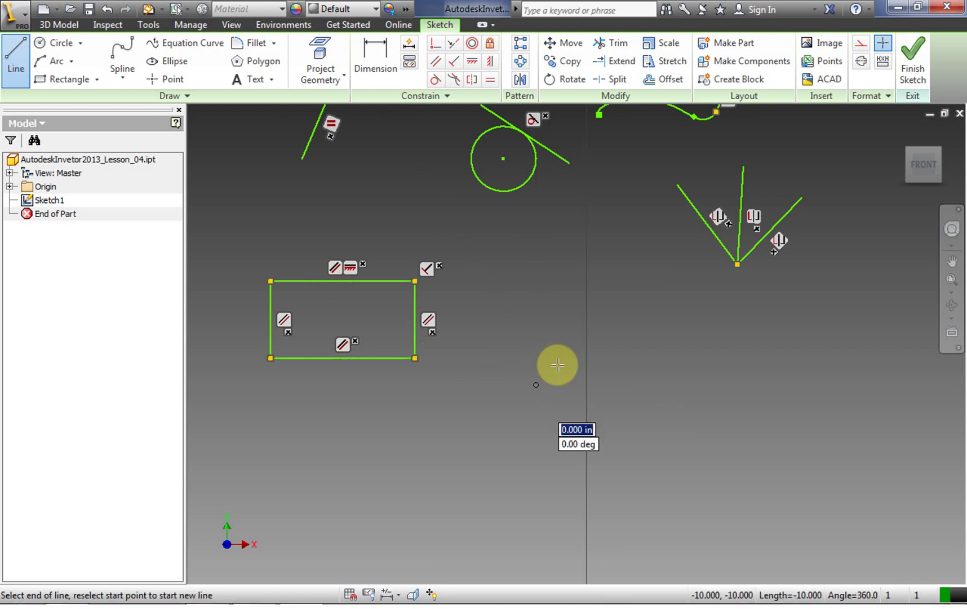
{"action": "left_click", "coordinate": [589, 345]}
{"action": "left_click", "coordinate": [665, 365]}
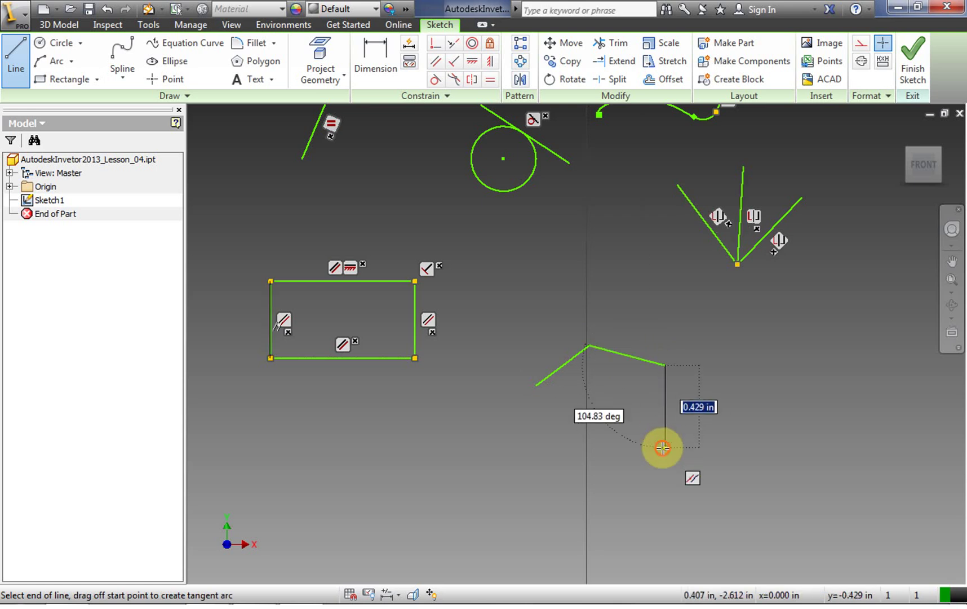
{"action": "left_click", "coordinate": [666, 448]}
{"action": "left_click", "coordinate": [587, 486]}
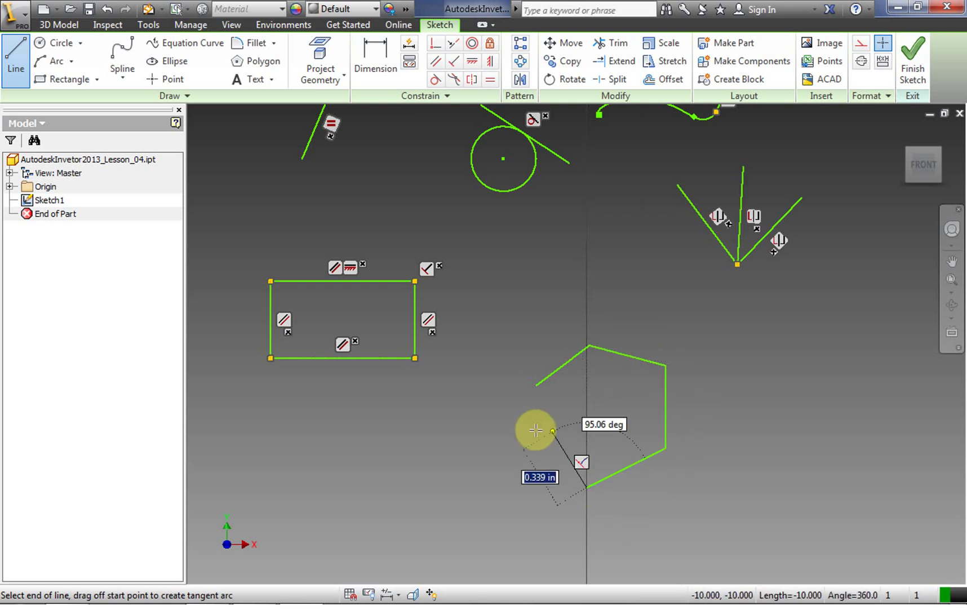
{"action": "left_click", "coordinate": [517, 457]}
{"action": "left_click", "coordinate": [536, 385]}
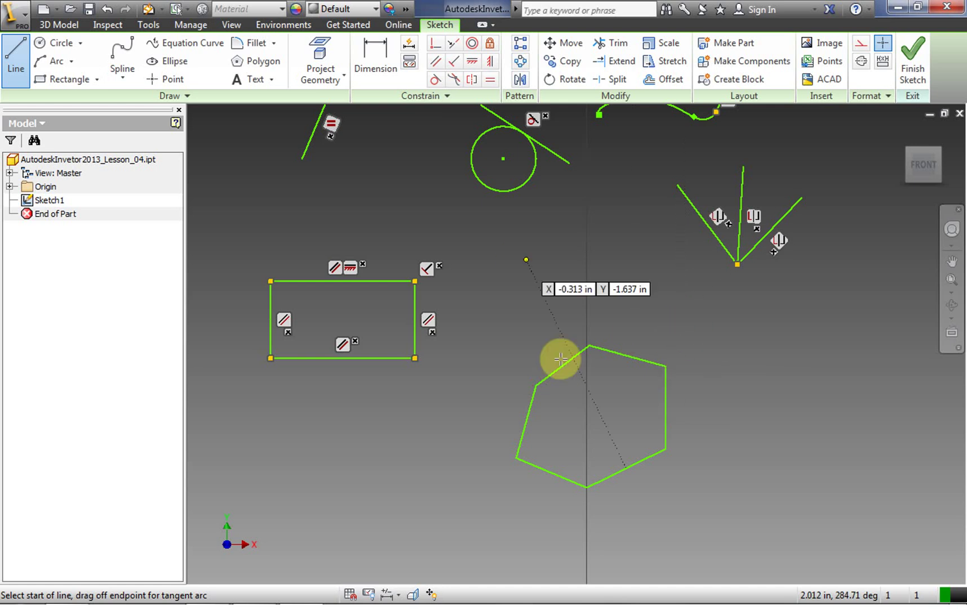
{"action": "right_click", "coordinate": [685, 346]}
{"action": "left_click", "coordinate": [742, 345]}
Step: Show all sketch constraints, including those inferred on the six-sided loop
{"action": "right_click", "coordinate": [742, 345]}
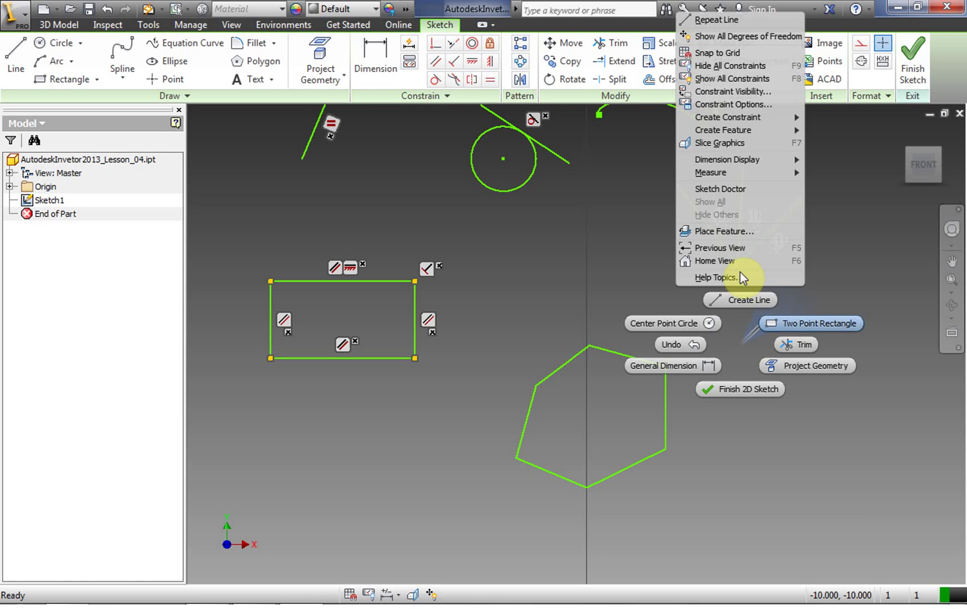
{"action": "left_click", "coordinate": [729, 85]}
{"action": "key", "text": "F8"}
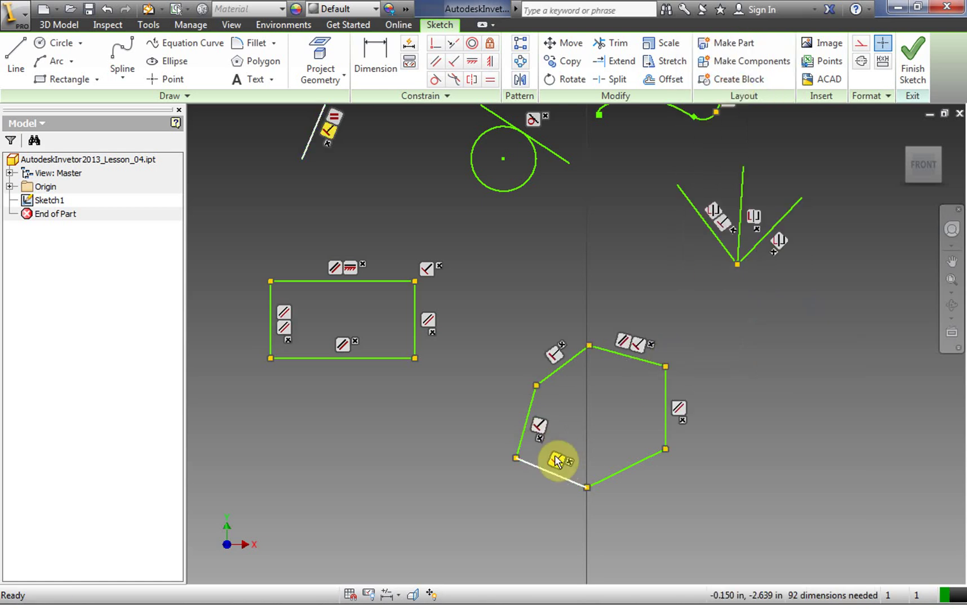
Step: Delete the perpendicular constraints on the six-sided loop's left and upper-left sides
{"action": "right_click", "coordinate": [540, 427]}
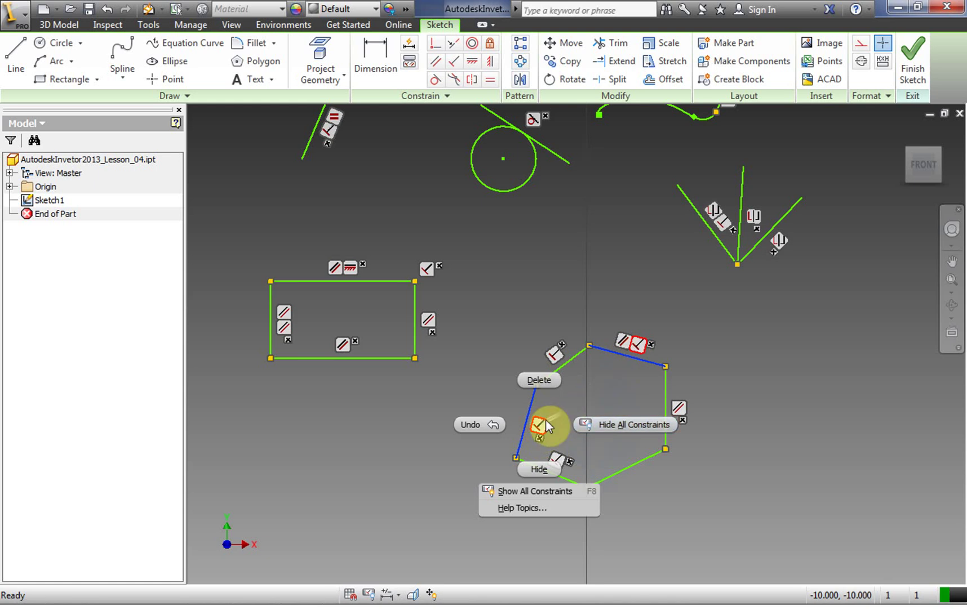
{"action": "left_click", "coordinate": [534, 378]}
{"action": "right_click", "coordinate": [554, 356]}
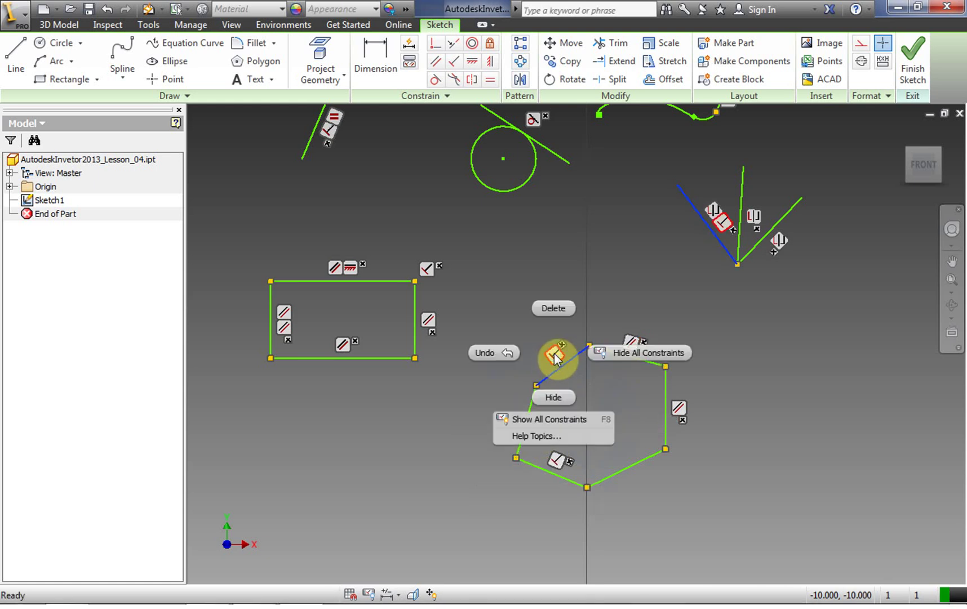
{"action": "left_click", "coordinate": [557, 307]}
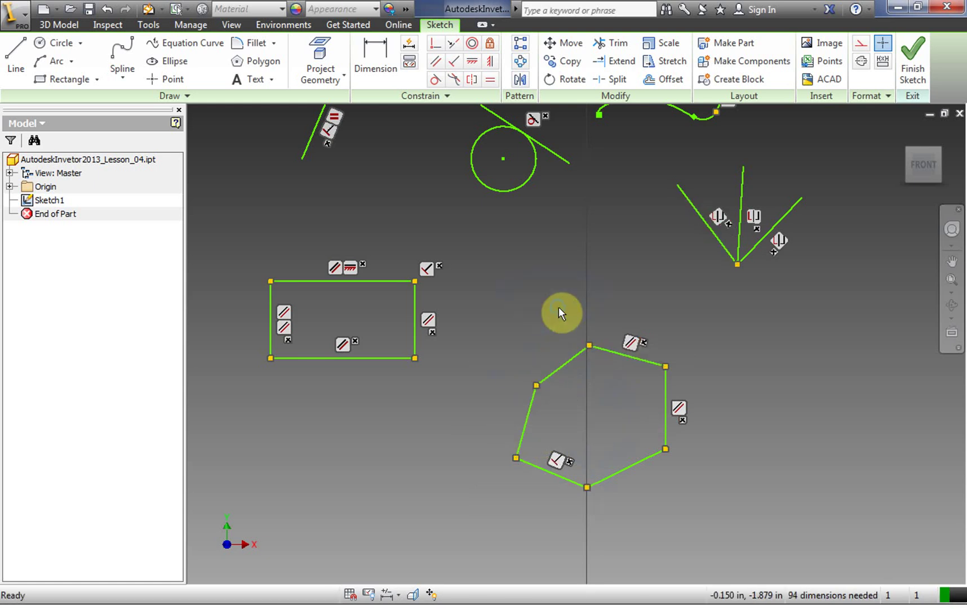
Step: Delete the constraints remaining on the six-sided loop's upper-right, lower-left and right sides
{"action": "right_click", "coordinate": [629, 344]}
{"action": "left_click", "coordinate": [626, 302]}
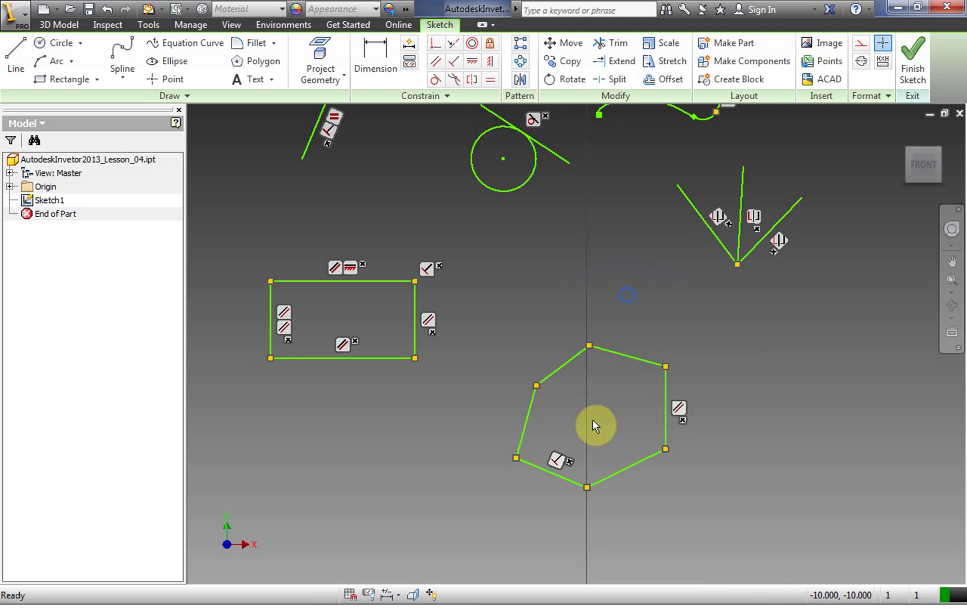
{"action": "right_click", "coordinate": [556, 465]}
{"action": "left_click", "coordinate": [563, 414]}
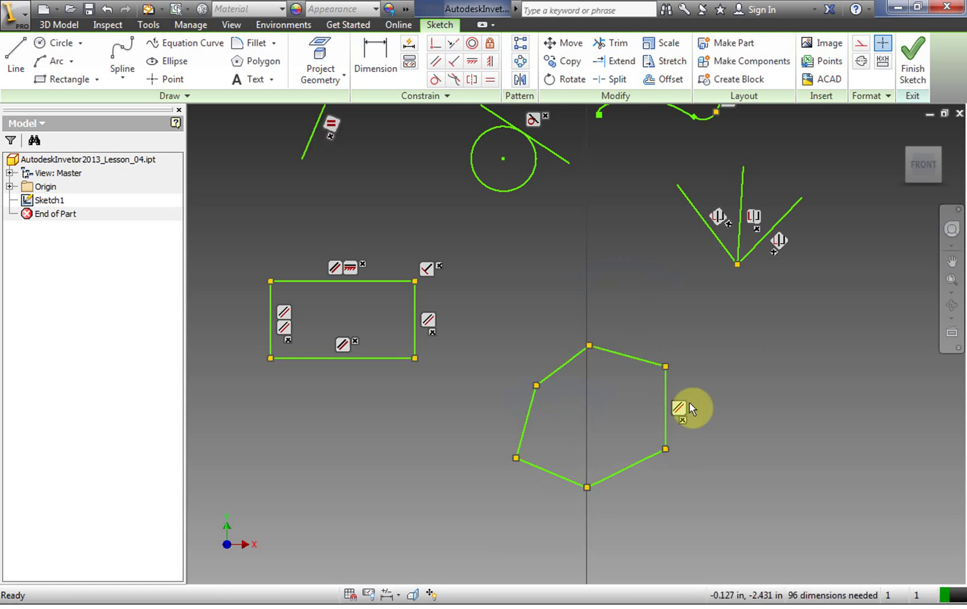
{"action": "right_click", "coordinate": [669, 405]}
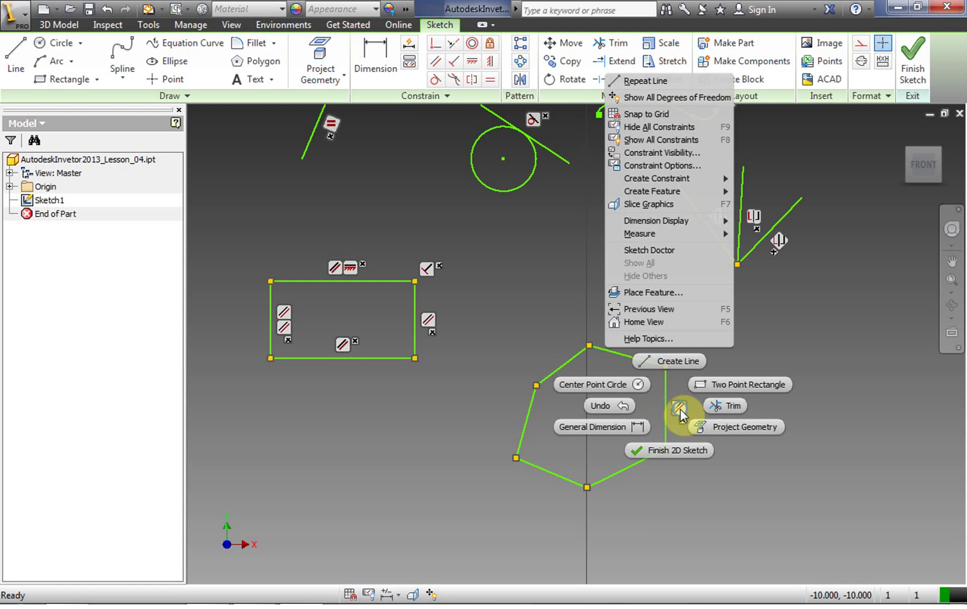
{"action": "key", "text": "Escape"}
{"action": "right_click", "coordinate": [680, 410]}
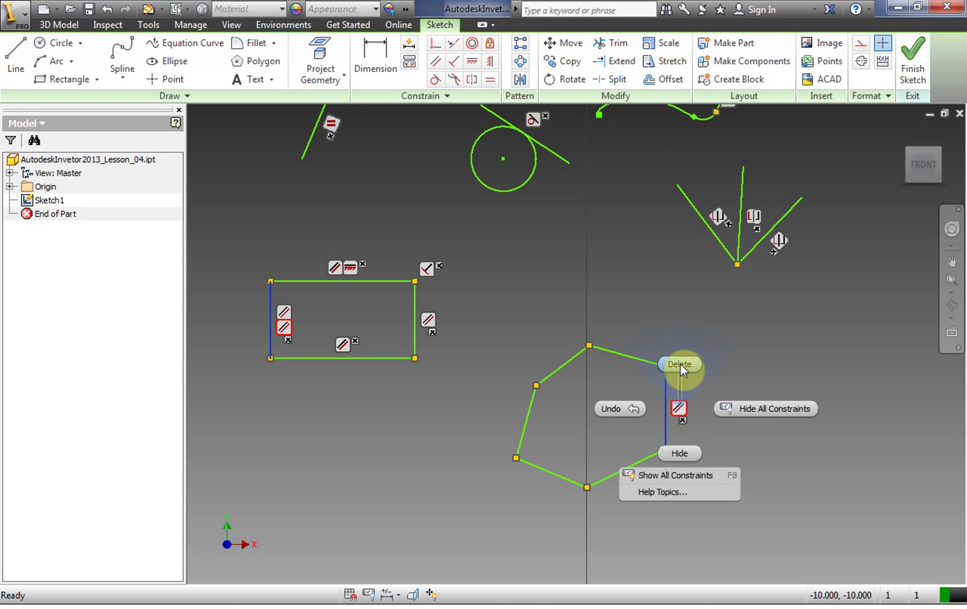
{"action": "left_click", "coordinate": [680, 364]}
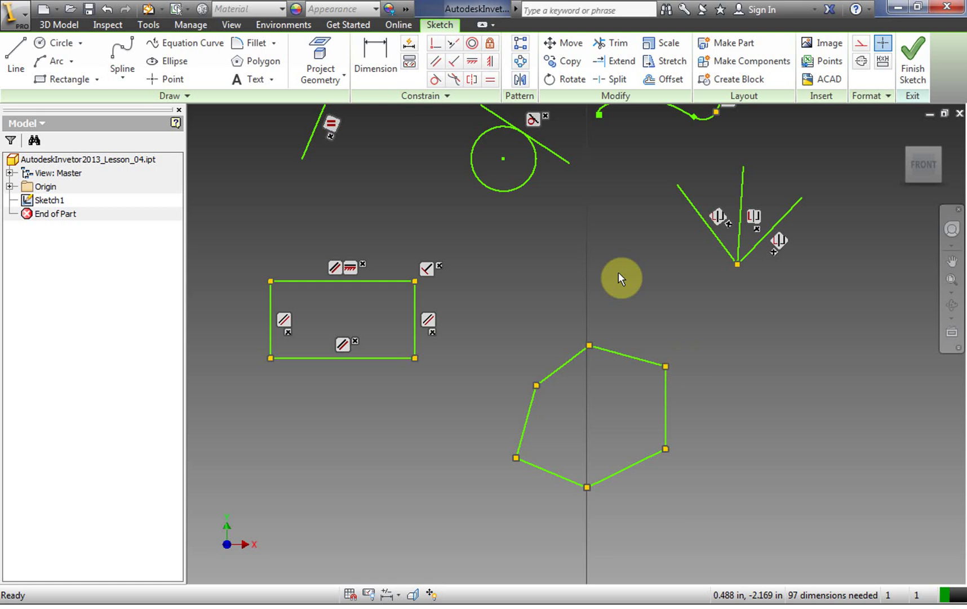
Step: Apply Equal constraints along the six-sided loop's neighbouring upper-left, upper-right, right and lower-right sides
{"action": "left_click", "coordinate": [492, 81]}
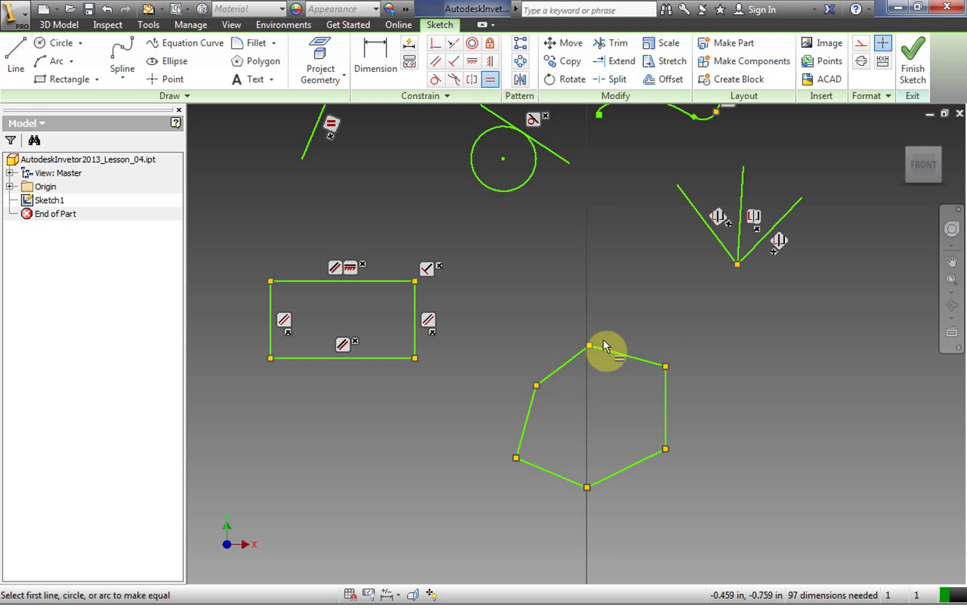
{"action": "left_click", "coordinate": [574, 356]}
{"action": "left_click", "coordinate": [614, 352]}
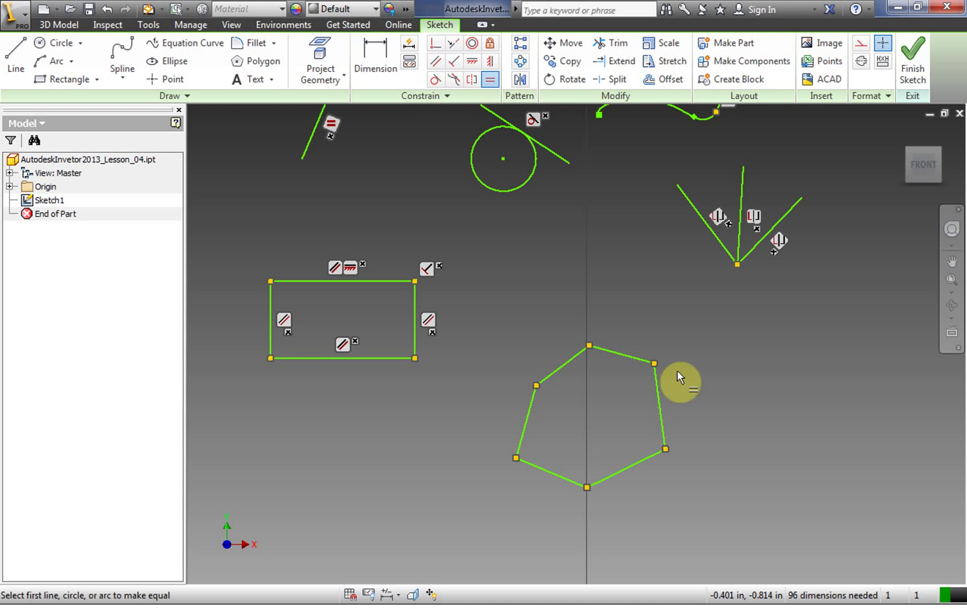
{"action": "left_click", "coordinate": [659, 401]}
{"action": "left_click", "coordinate": [638, 356]}
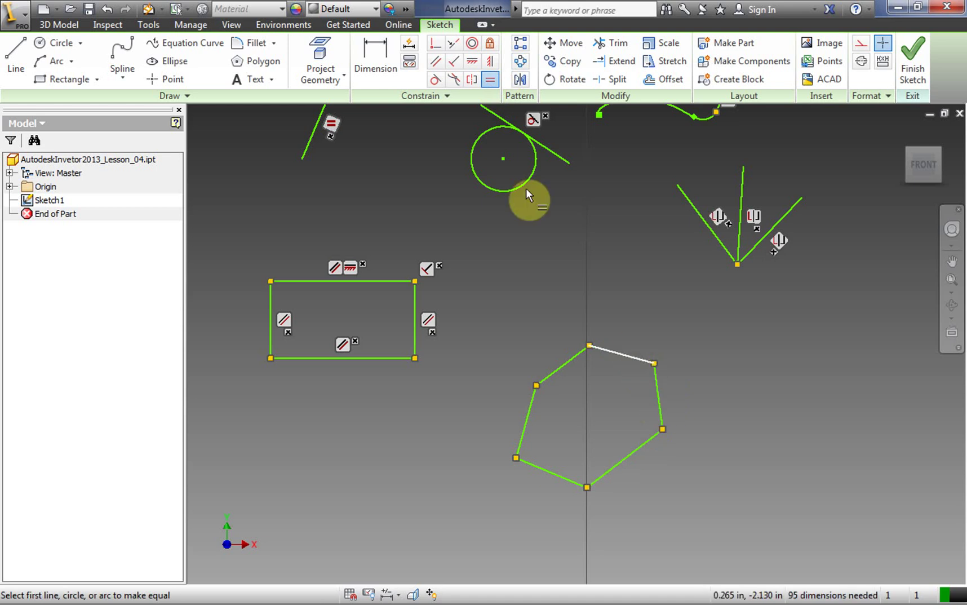
{"action": "left_click", "coordinate": [490, 79]}
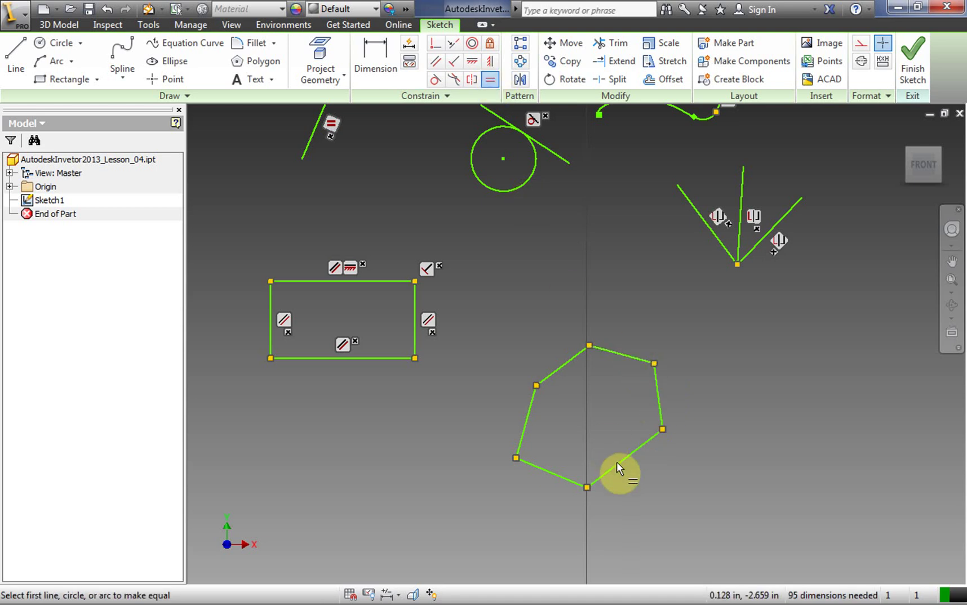
{"action": "left_click", "coordinate": [616, 461]}
{"action": "left_click", "coordinate": [659, 404]}
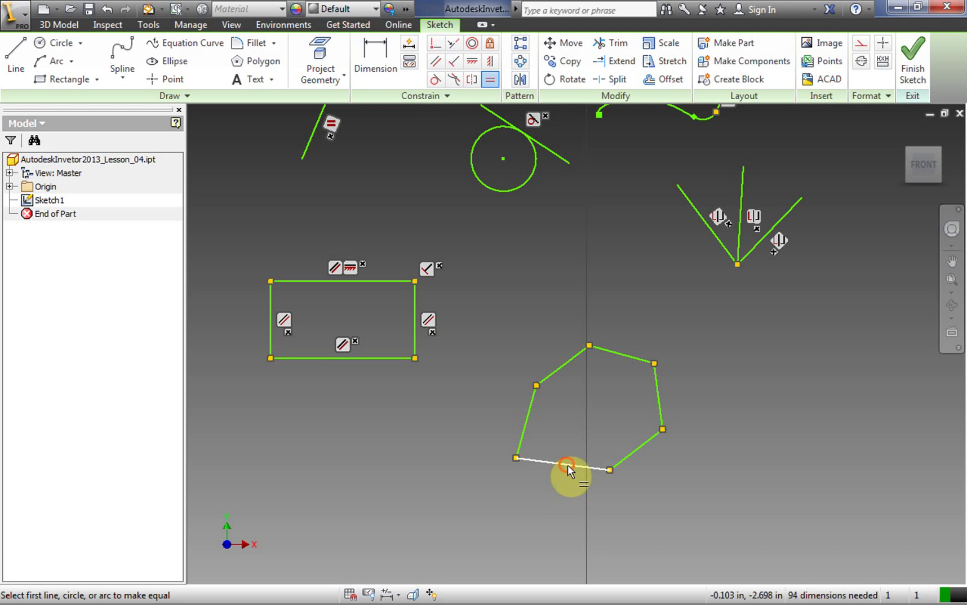
Step: Constrain the six-sided loop's left side and bottom side to equal length
{"action": "left_click", "coordinate": [568, 465]}
{"action": "left_click", "coordinate": [627, 455]}
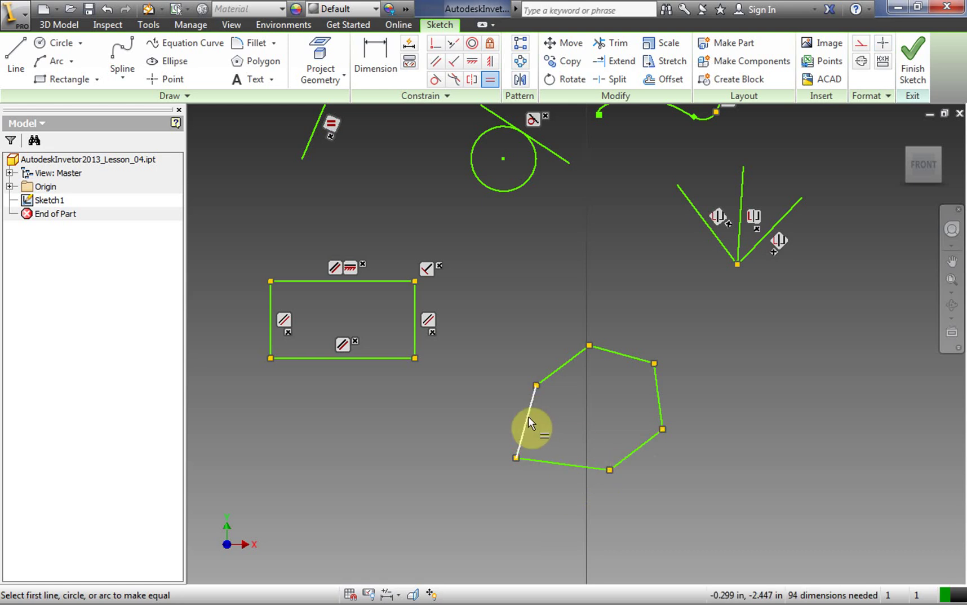
{"action": "left_click", "coordinate": [528, 420]}
{"action": "left_click", "coordinate": [552, 460]}
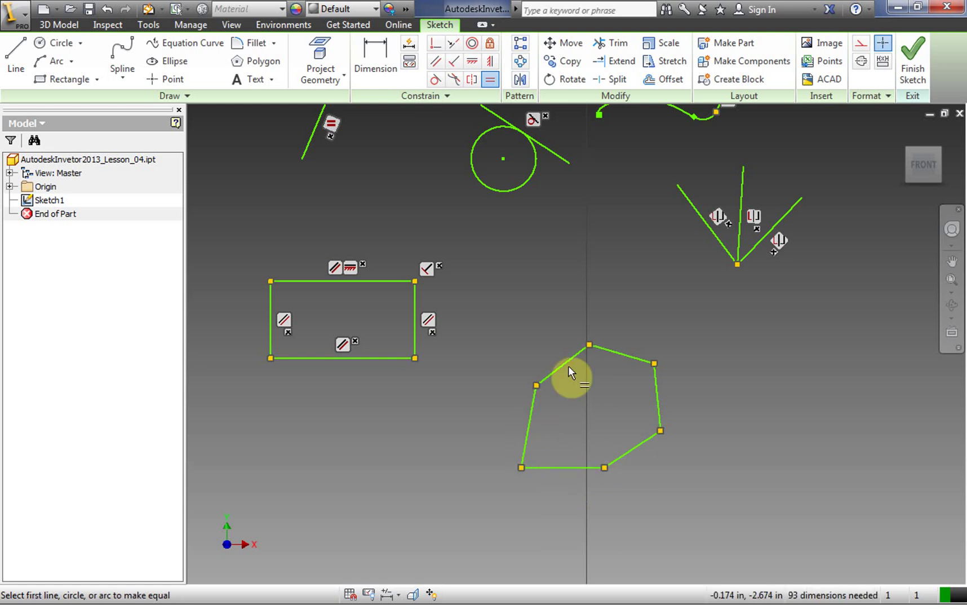
Step: Try an Equal constraint between the loop's left and upper-left sides and undo it
{"action": "left_click", "coordinate": [530, 416]}
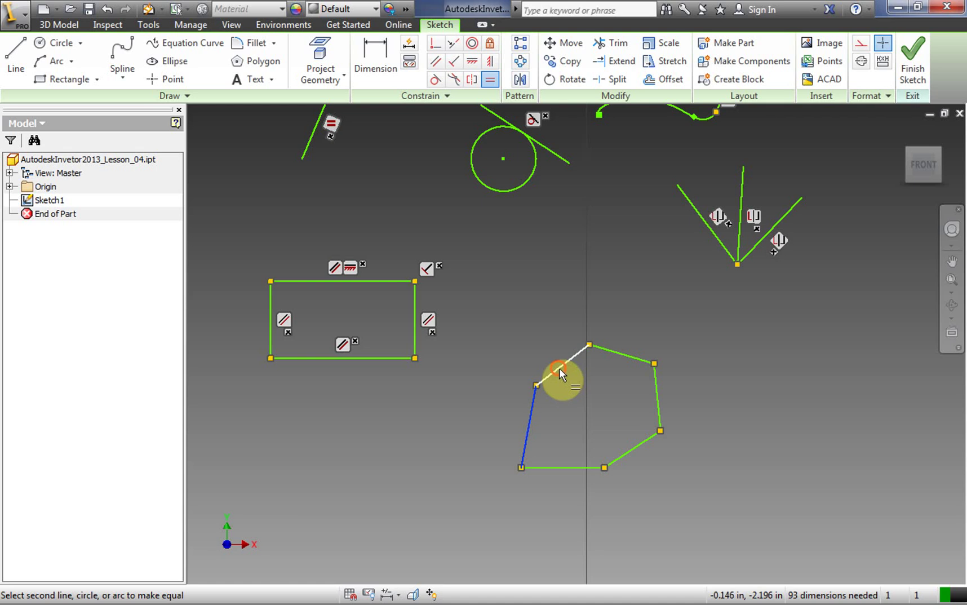
{"action": "left_click", "coordinate": [559, 367]}
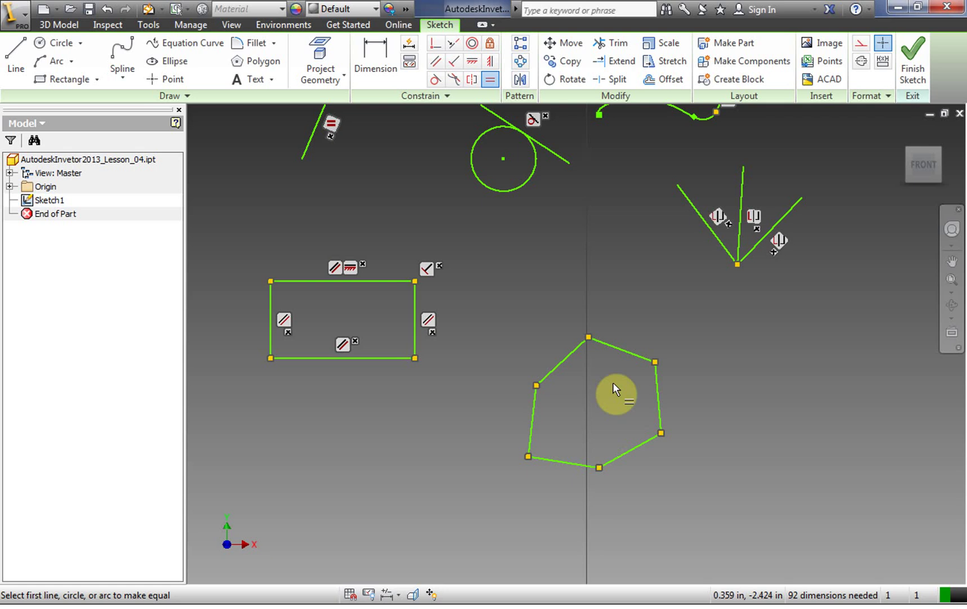
{"action": "key", "text": "ctrl+z"}
Step: Show all sketch constraints and delete every equal constraint on the six-sided loop
{"action": "right_click", "coordinate": [711, 448]}
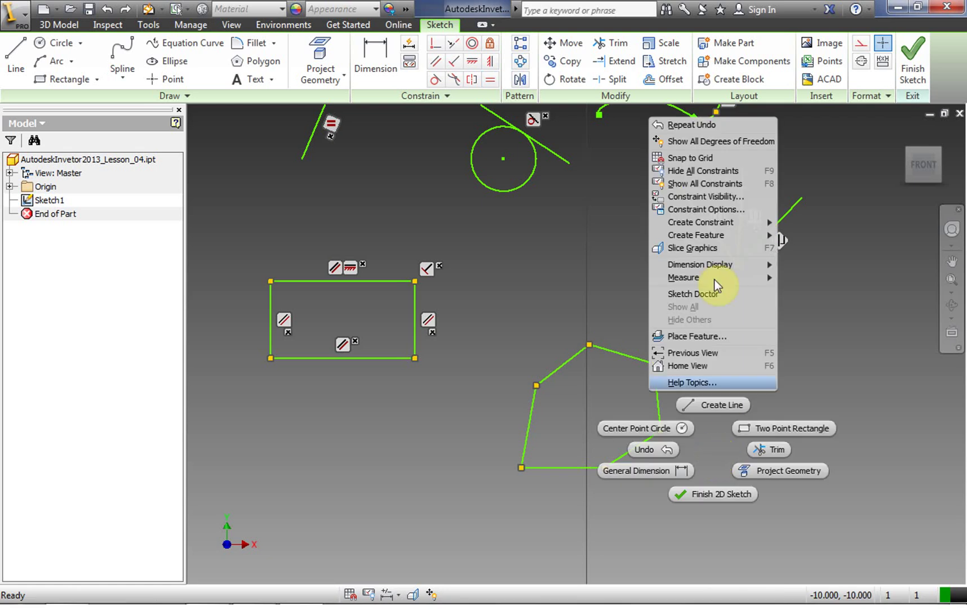
{"action": "left_click", "coordinate": [712, 181]}
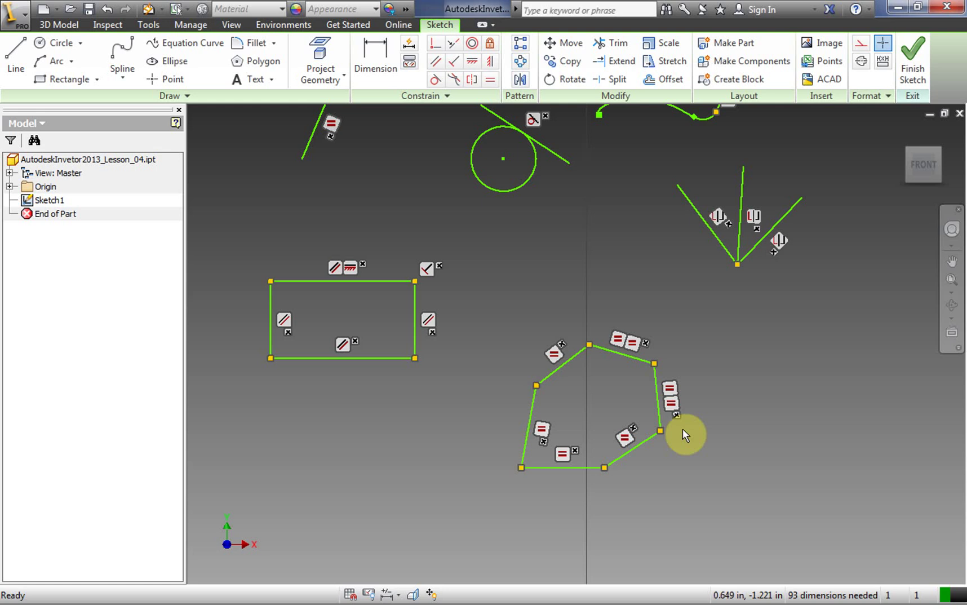
{"action": "right_click", "coordinate": [563, 454]}
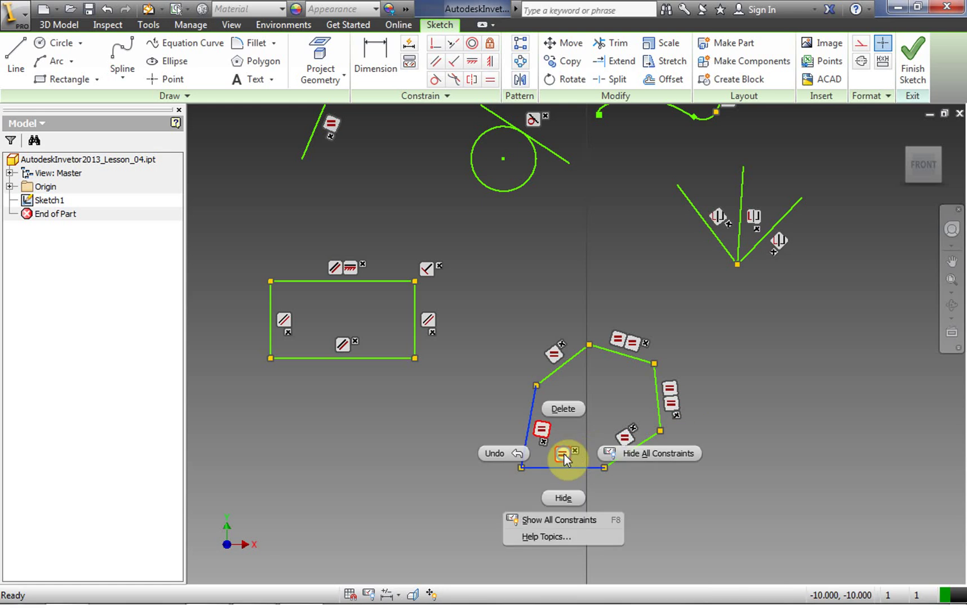
{"action": "left_click", "coordinate": [562, 409]}
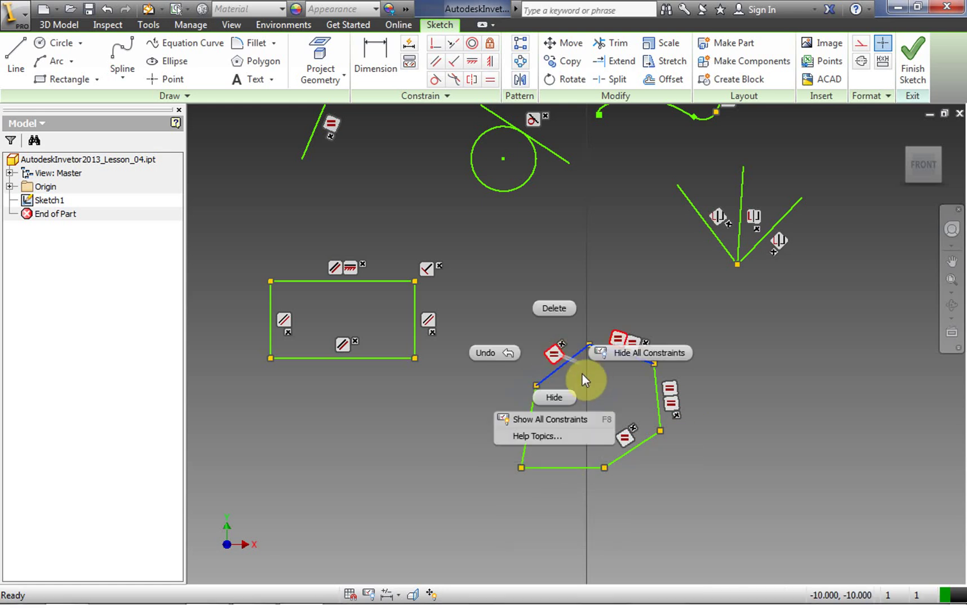
{"action": "left_click", "coordinate": [555, 309]}
{"action": "right_click", "coordinate": [624, 345]}
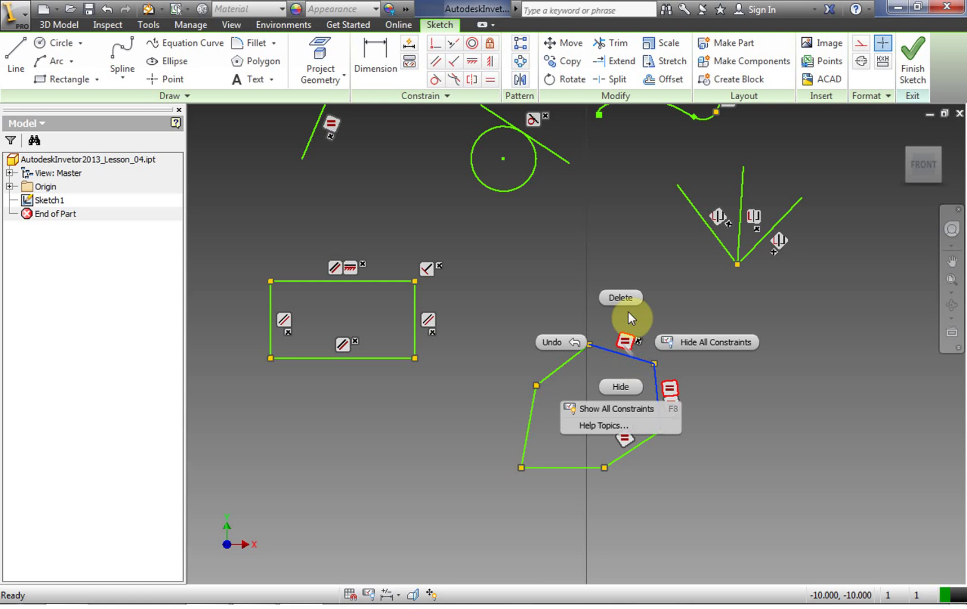
{"action": "left_click", "coordinate": [627, 308]}
{"action": "right_click", "coordinate": [669, 398]}
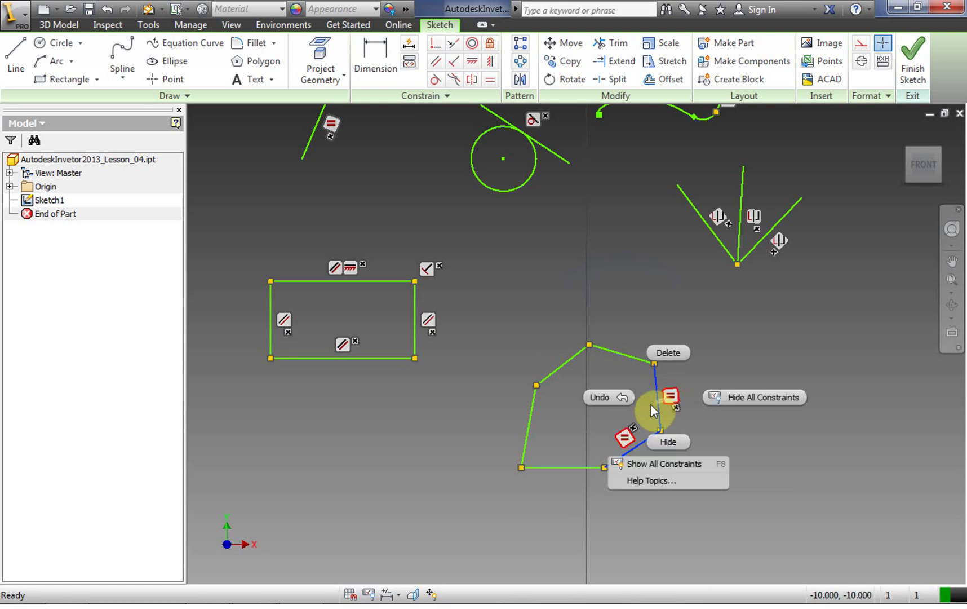
{"action": "left_click", "coordinate": [670, 353]}
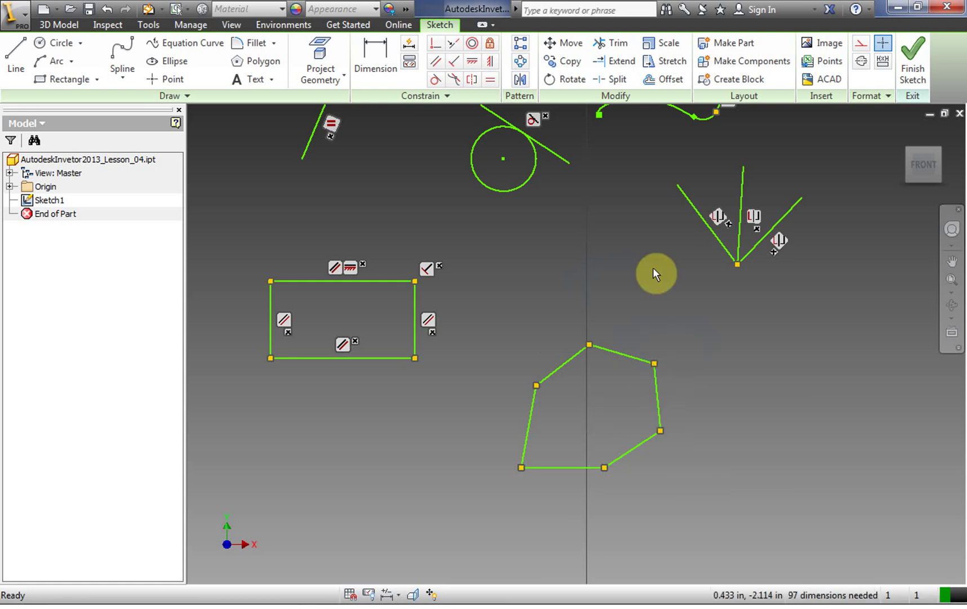
Step: Constrain the six-sided loop's lower-right, upper-right and right sides equal to its upper-left side
{"action": "left_click", "coordinate": [491, 79]}
{"action": "left_click", "coordinate": [572, 357]}
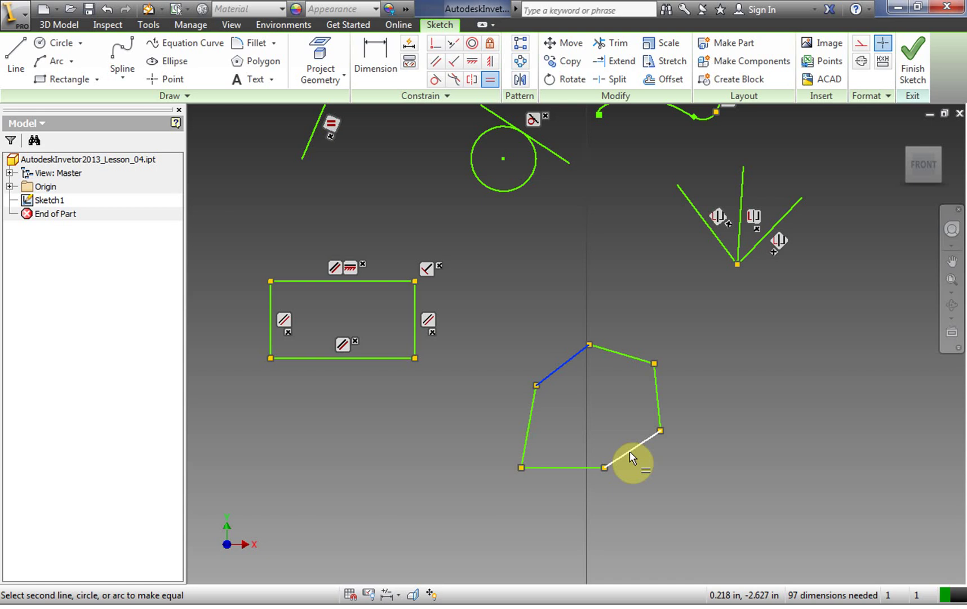
{"action": "left_click", "coordinate": [630, 451]}
{"action": "left_click", "coordinate": [567, 357]}
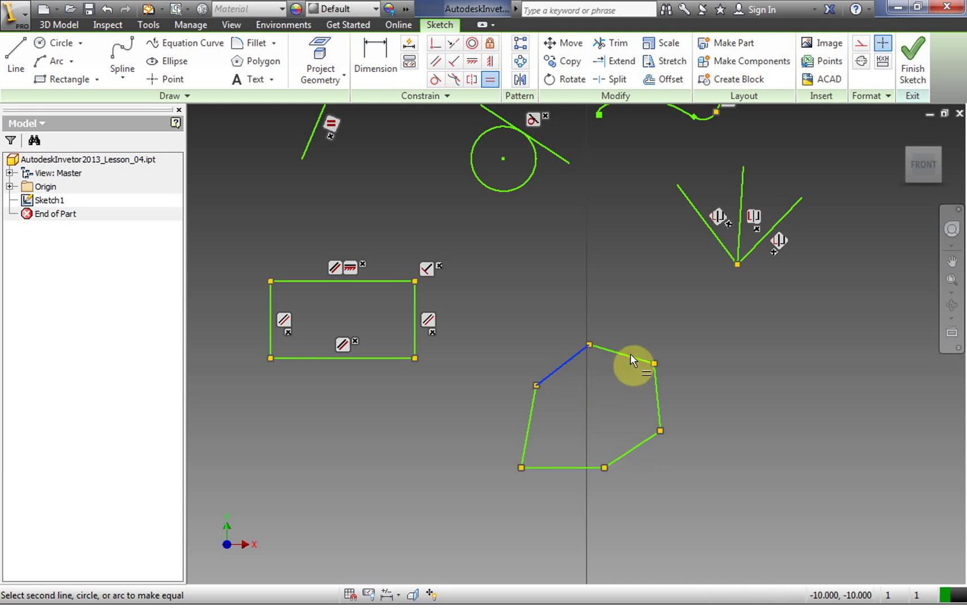
{"action": "left_click", "coordinate": [631, 355]}
{"action": "left_click", "coordinate": [630, 357]}
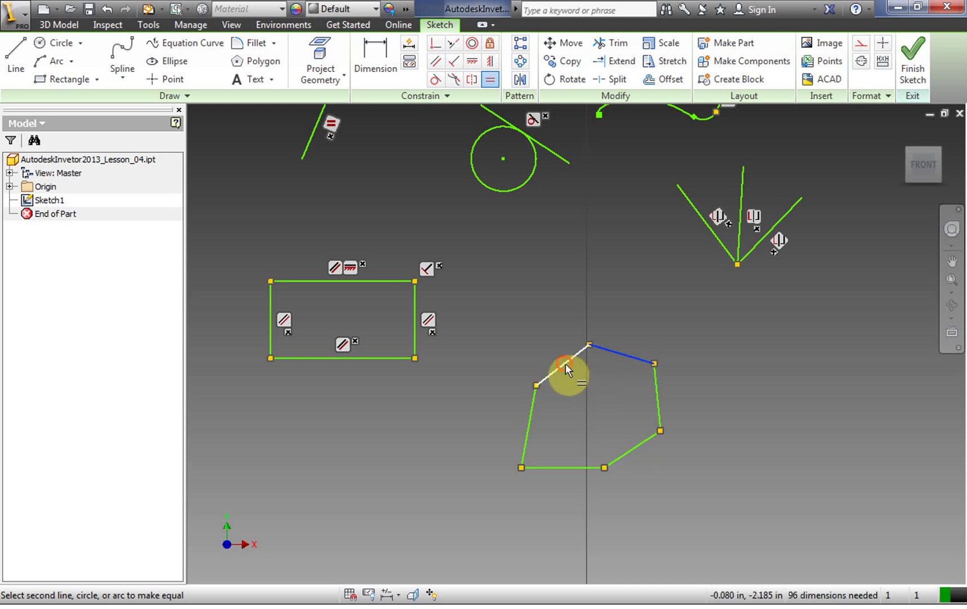
{"action": "left_click", "coordinate": [565, 363]}
{"action": "left_click", "coordinate": [658, 401]}
{"action": "left_click", "coordinate": [556, 372]}
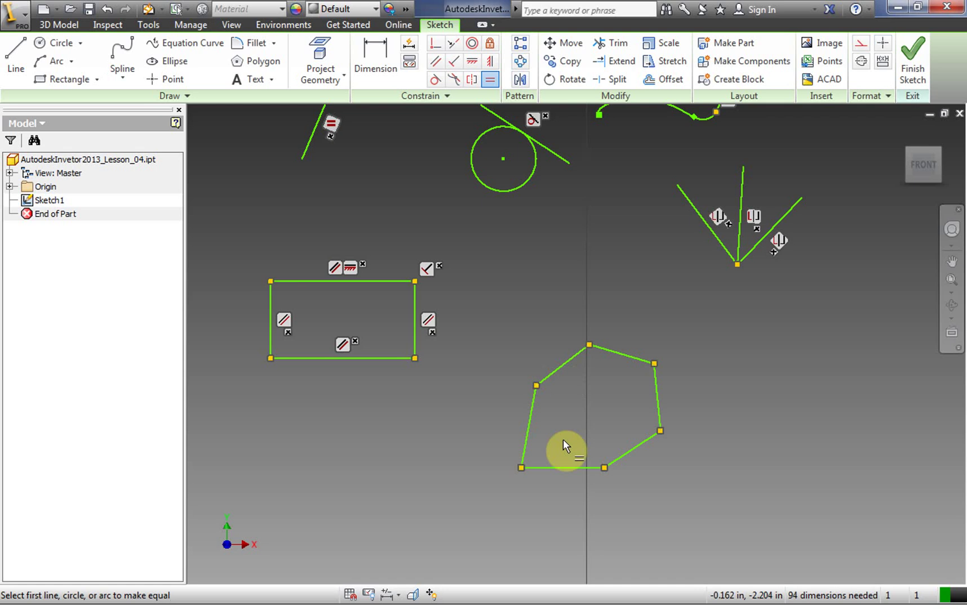
Step: Constrain the six-sided loop's bottom and left sides equal to its upper-left side
{"action": "left_click", "coordinate": [556, 373]}
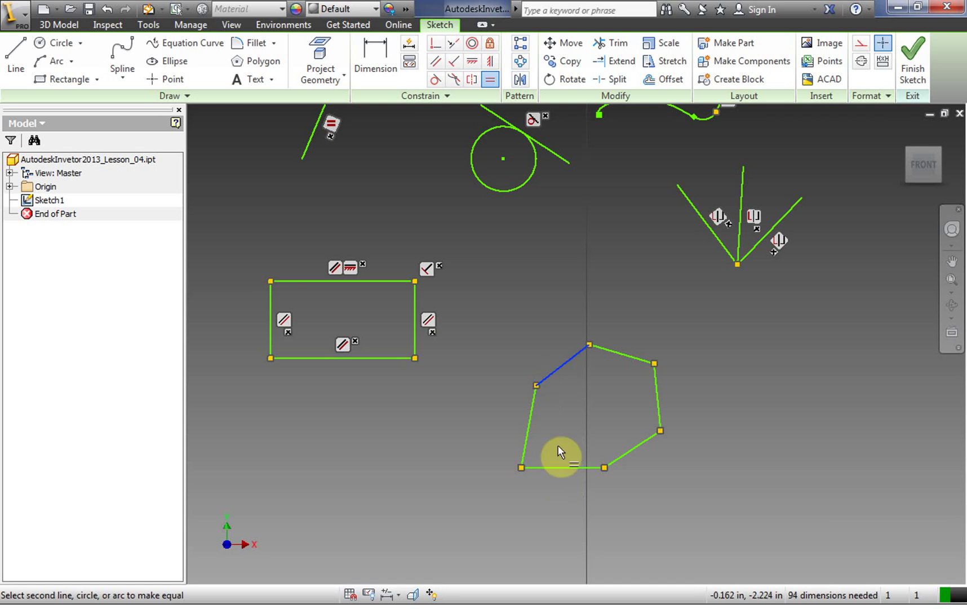
{"action": "left_click", "coordinate": [557, 467]}
{"action": "left_click", "coordinate": [537, 353]}
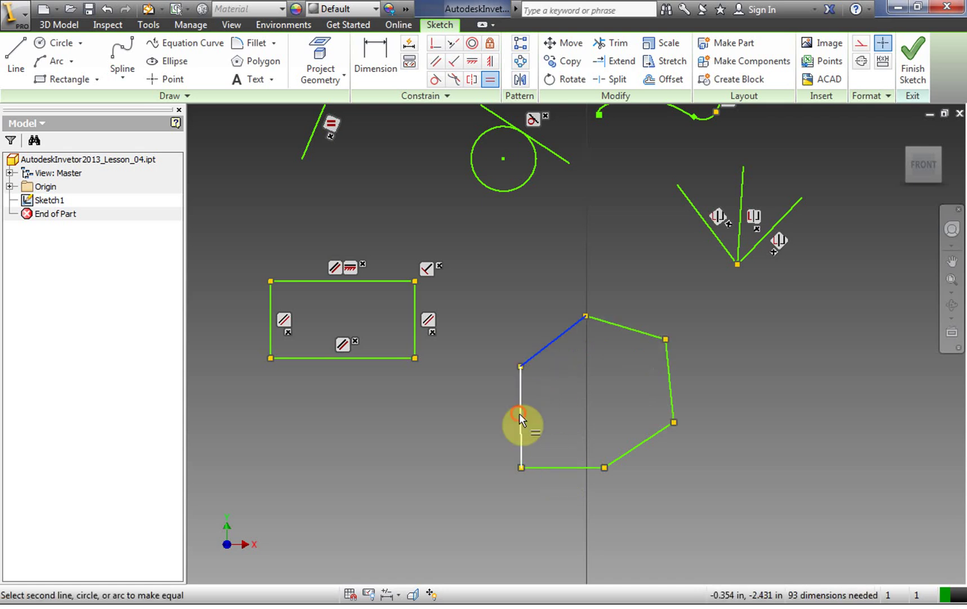
{"action": "left_click", "coordinate": [519, 413]}
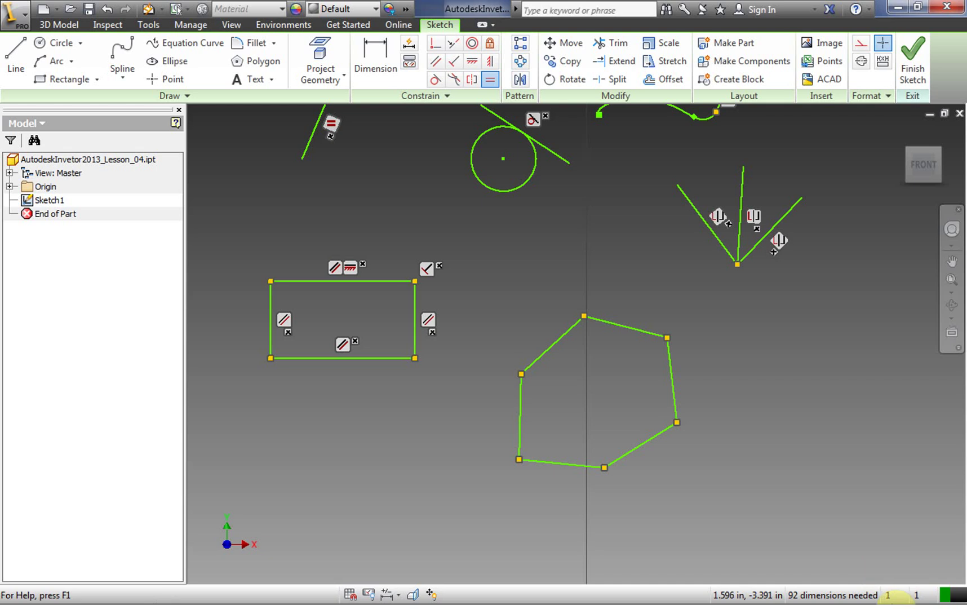
{"action": "left_click", "coordinate": [915, 8]}
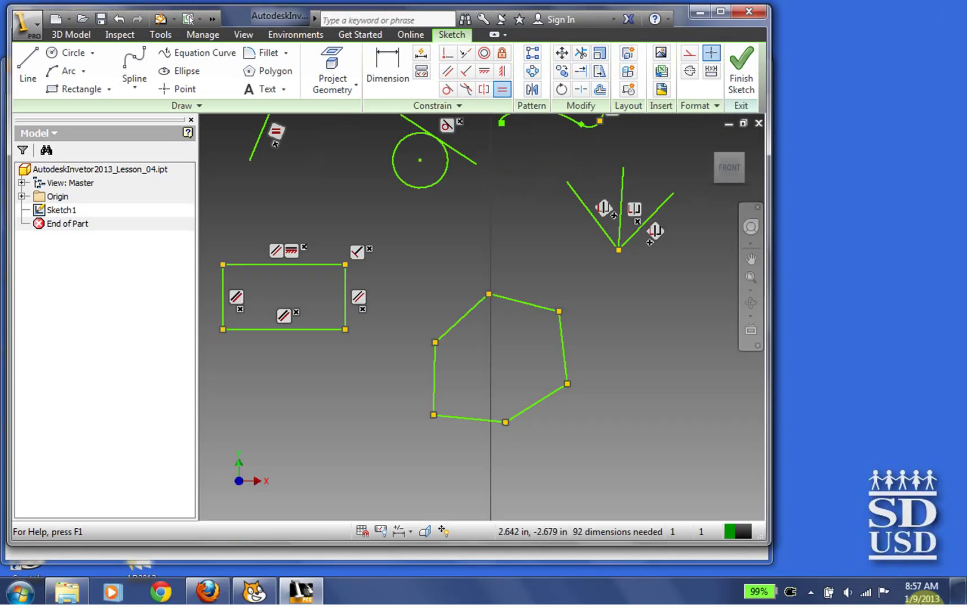
{"action": "left_click", "coordinate": [810, 590]}
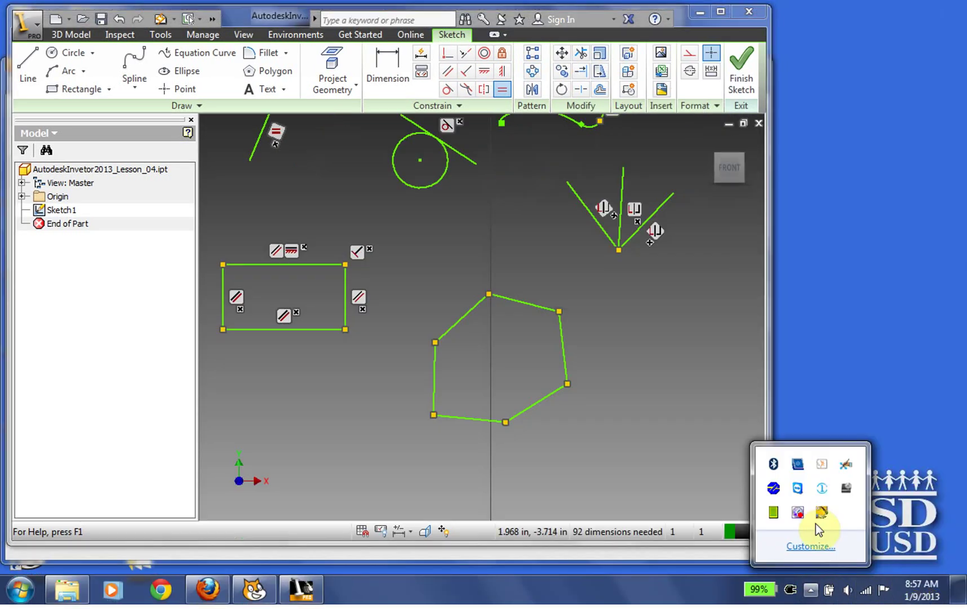
{"action": "right_click", "coordinate": [795, 515]}
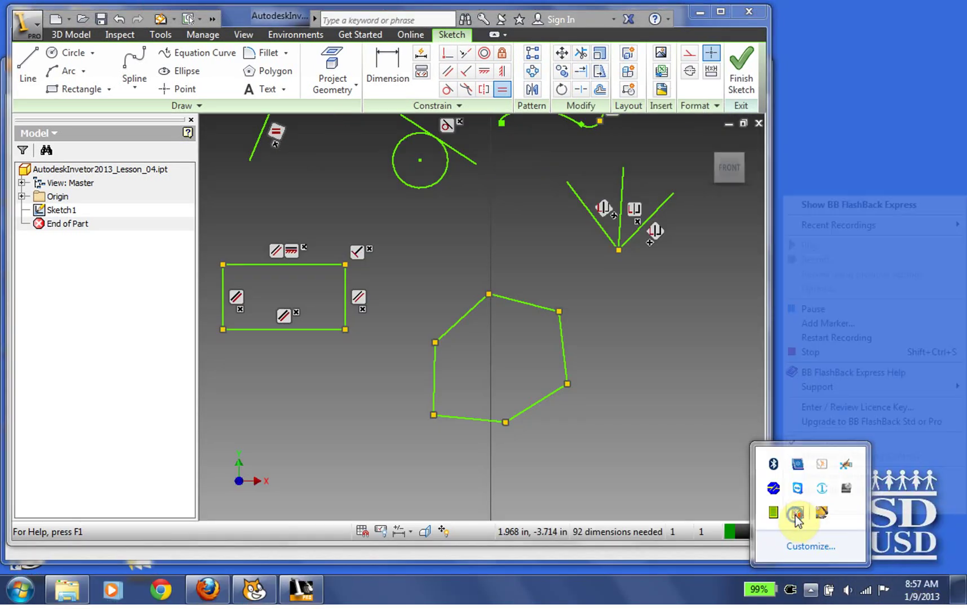